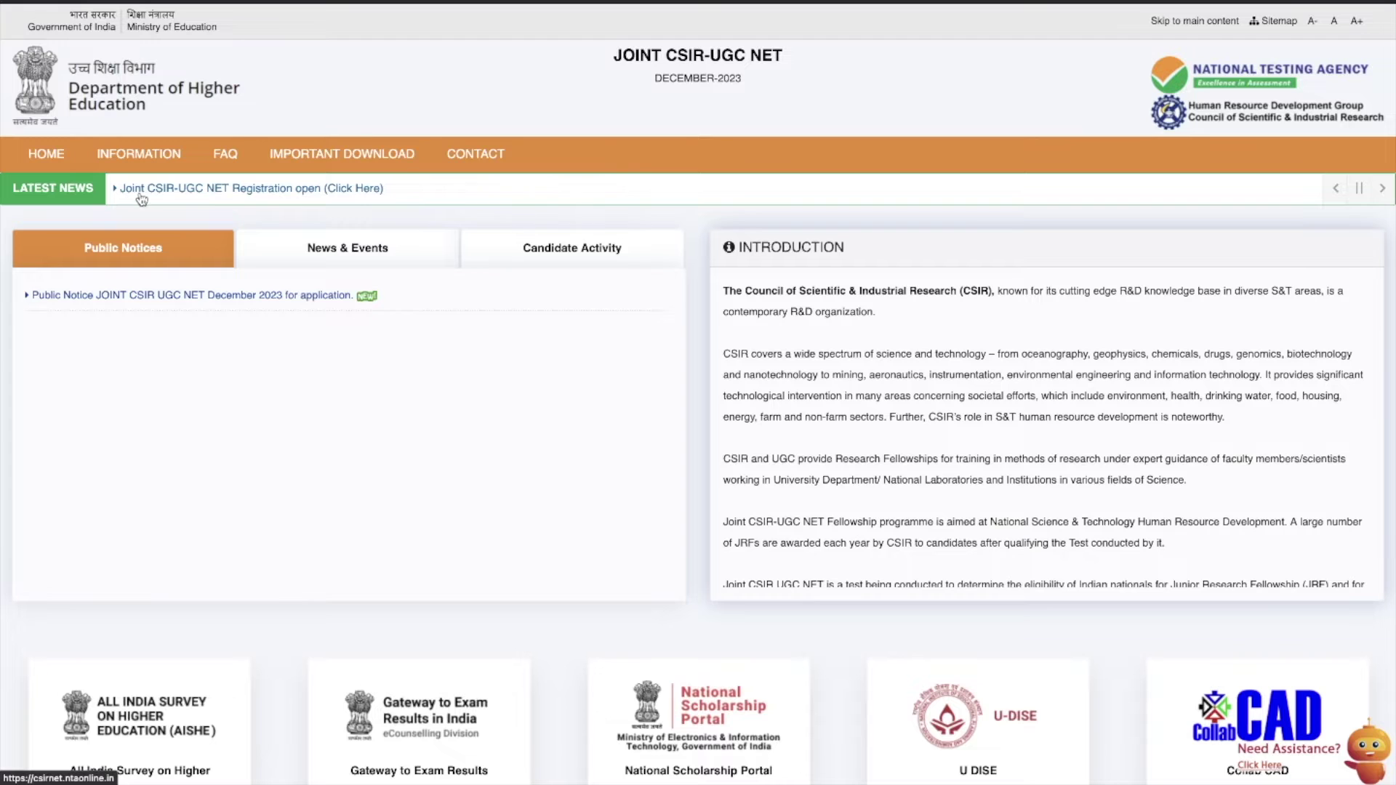
# - Open the Joint CSIR-UGC NET Dec 2023 registration link and begin as a new candidate
pyautogui.click(314, 193)
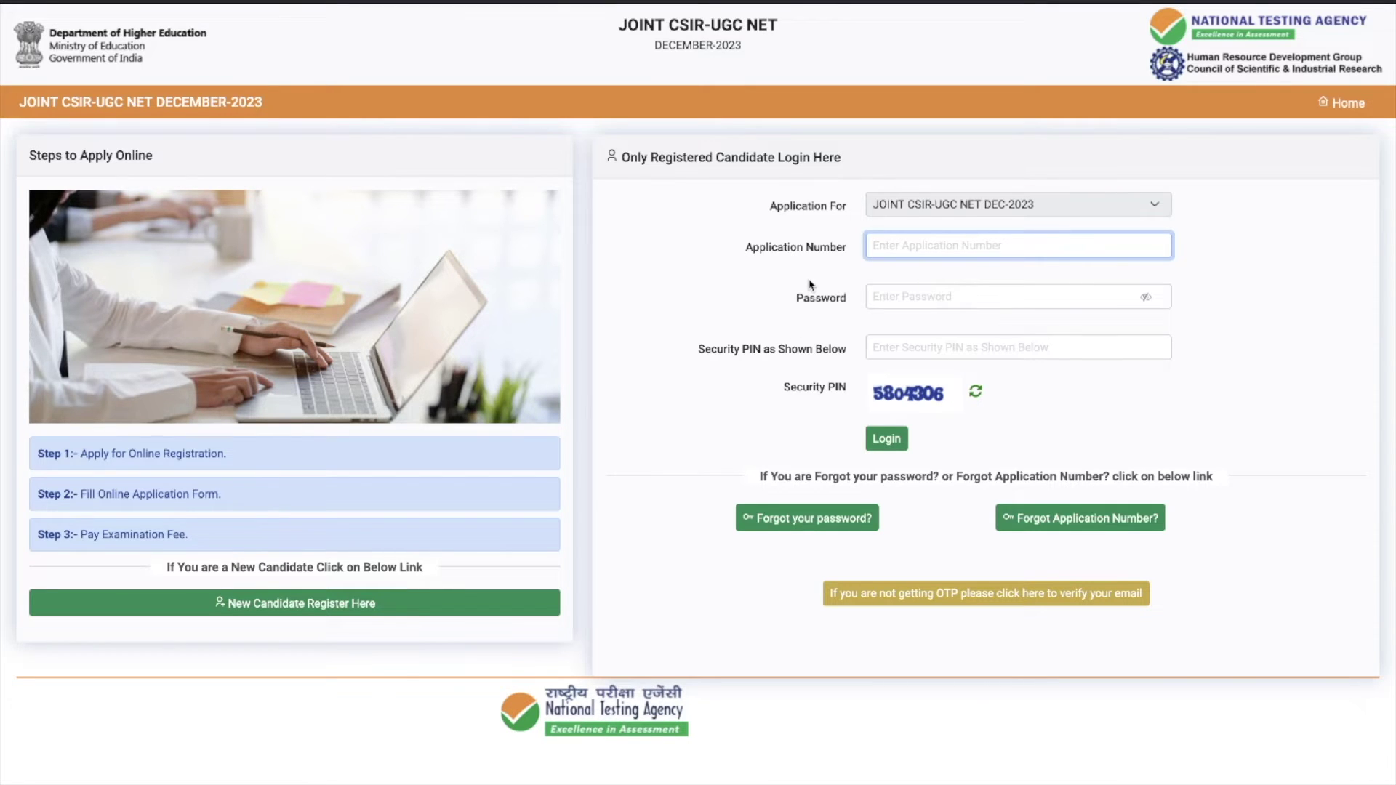
pyautogui.click(274, 605)
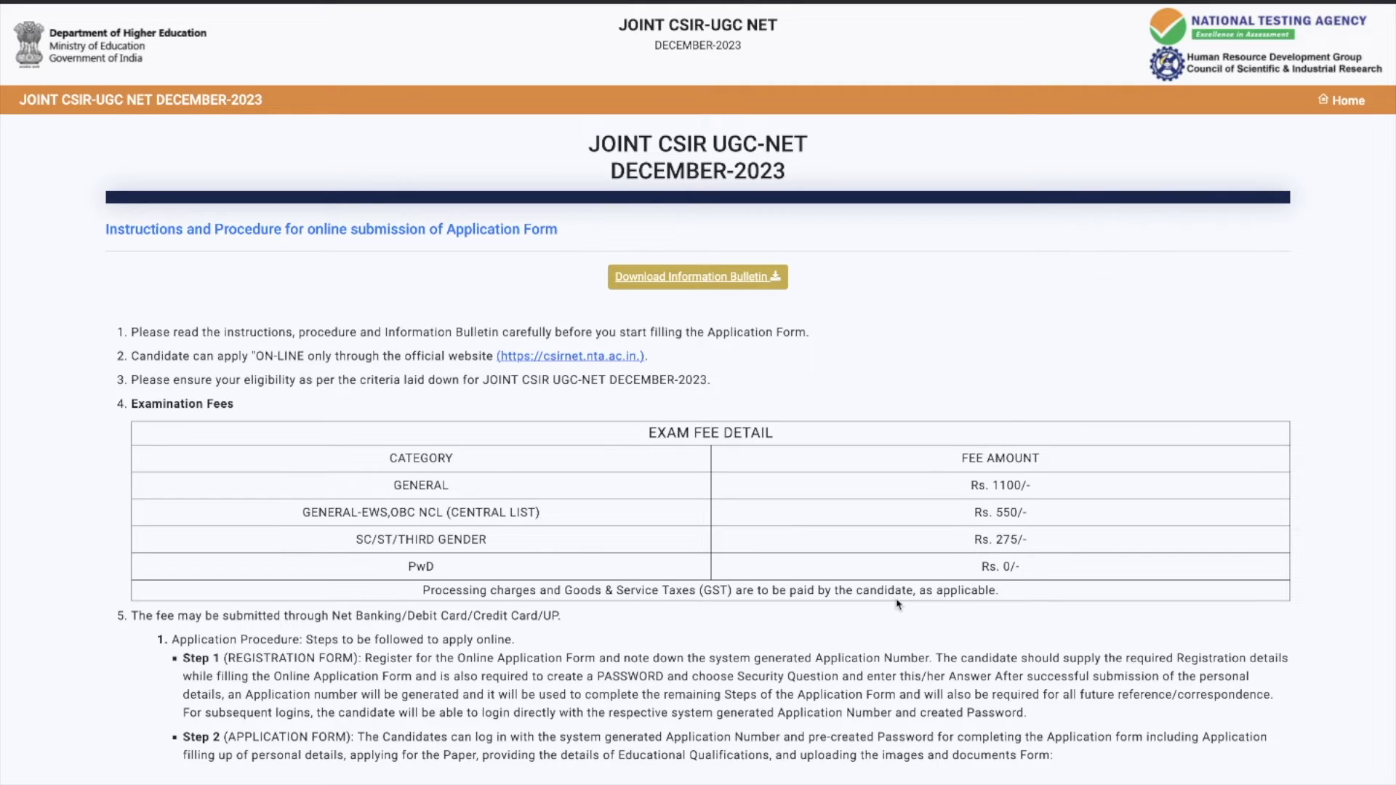
# - Scroll through the online application instructions down to the declaration and Proceed button
pyautogui.scroll(-5, 898, 603)
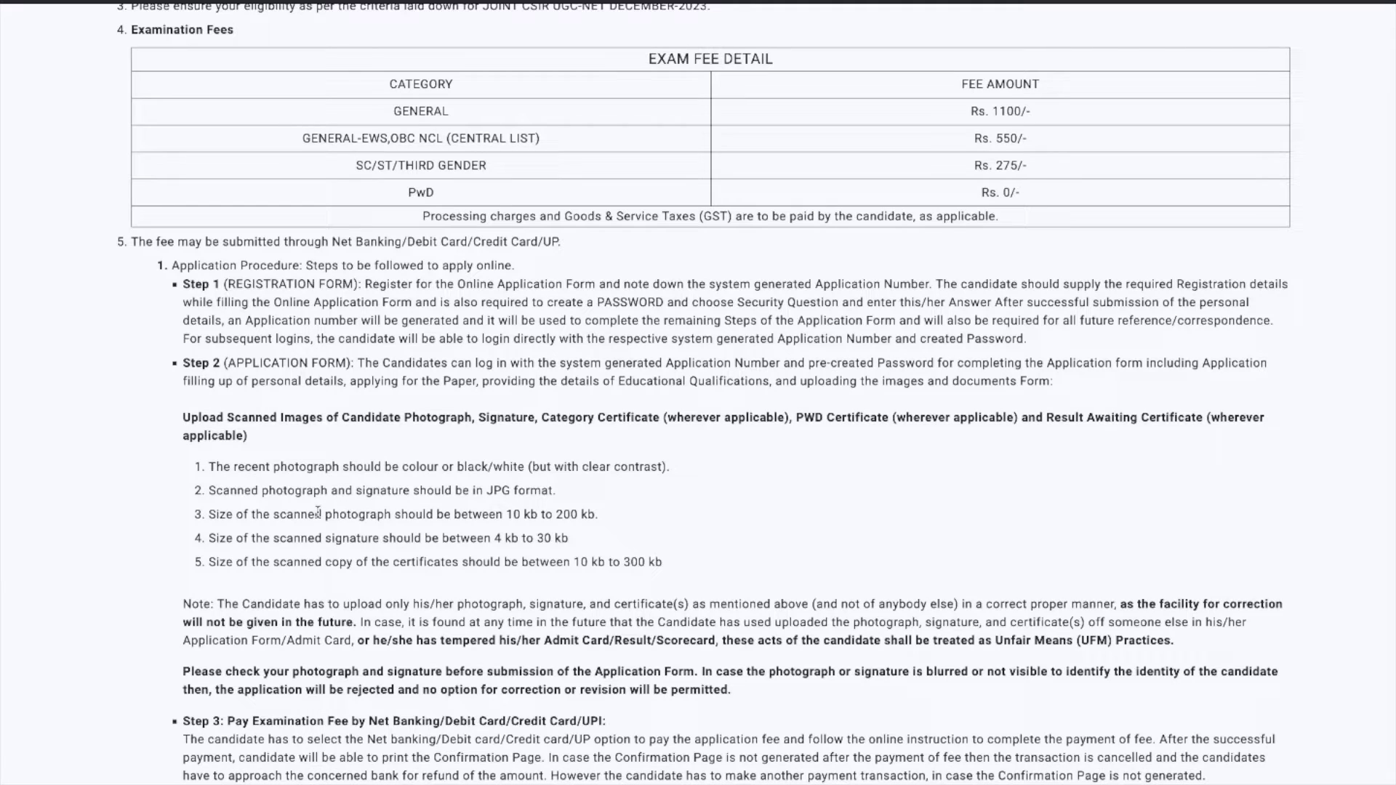
pyautogui.scroll(-3, 318, 512)
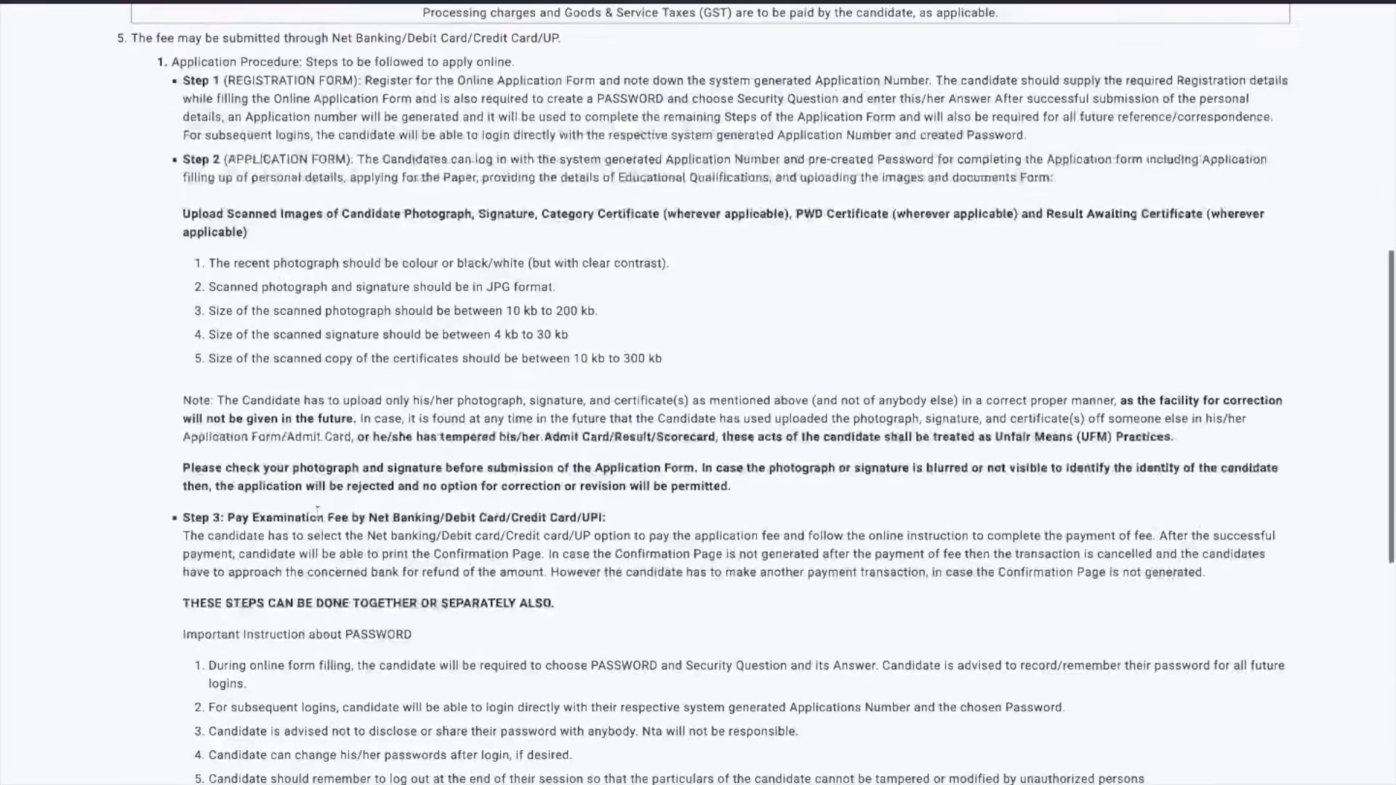
pyautogui.scroll(-1, 318, 516)
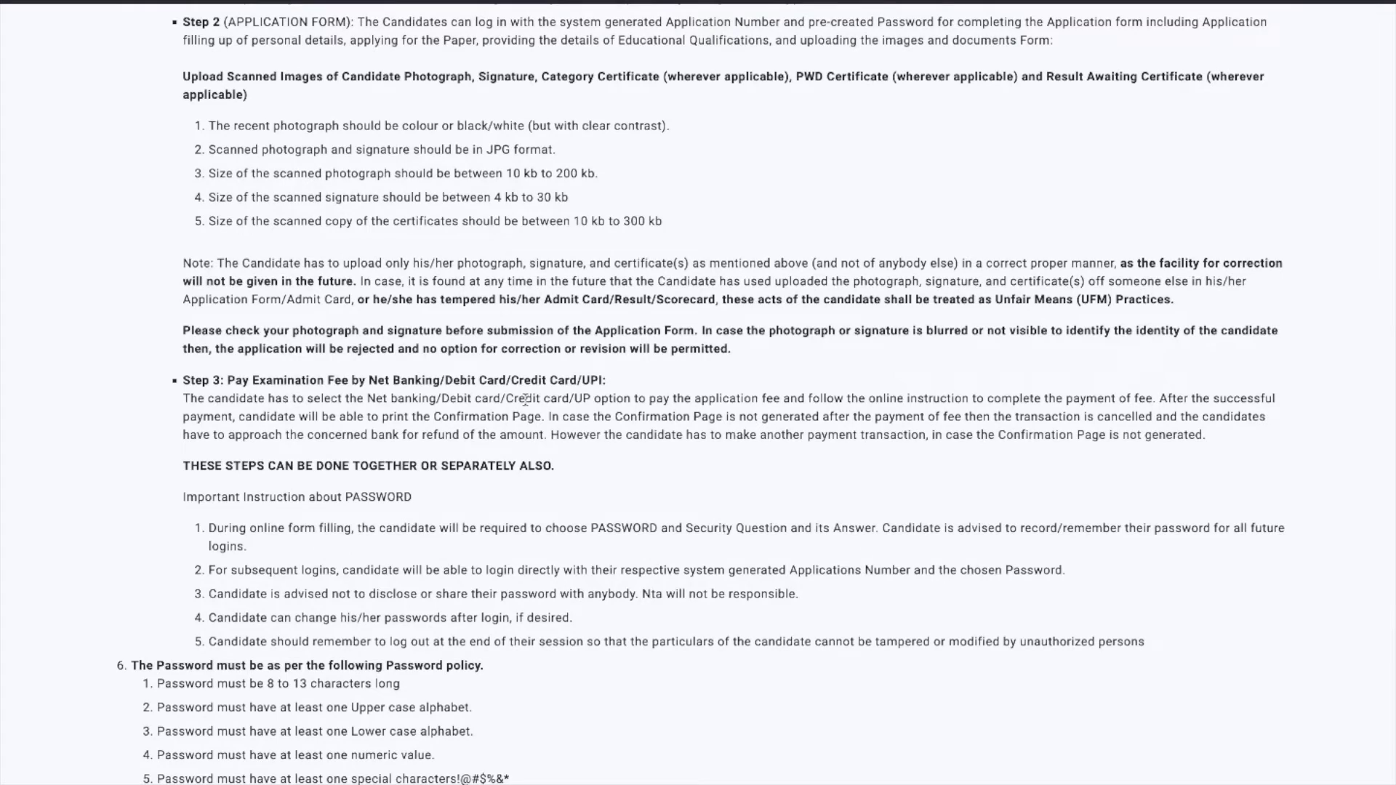
pyautogui.scroll(-5, 525, 399)
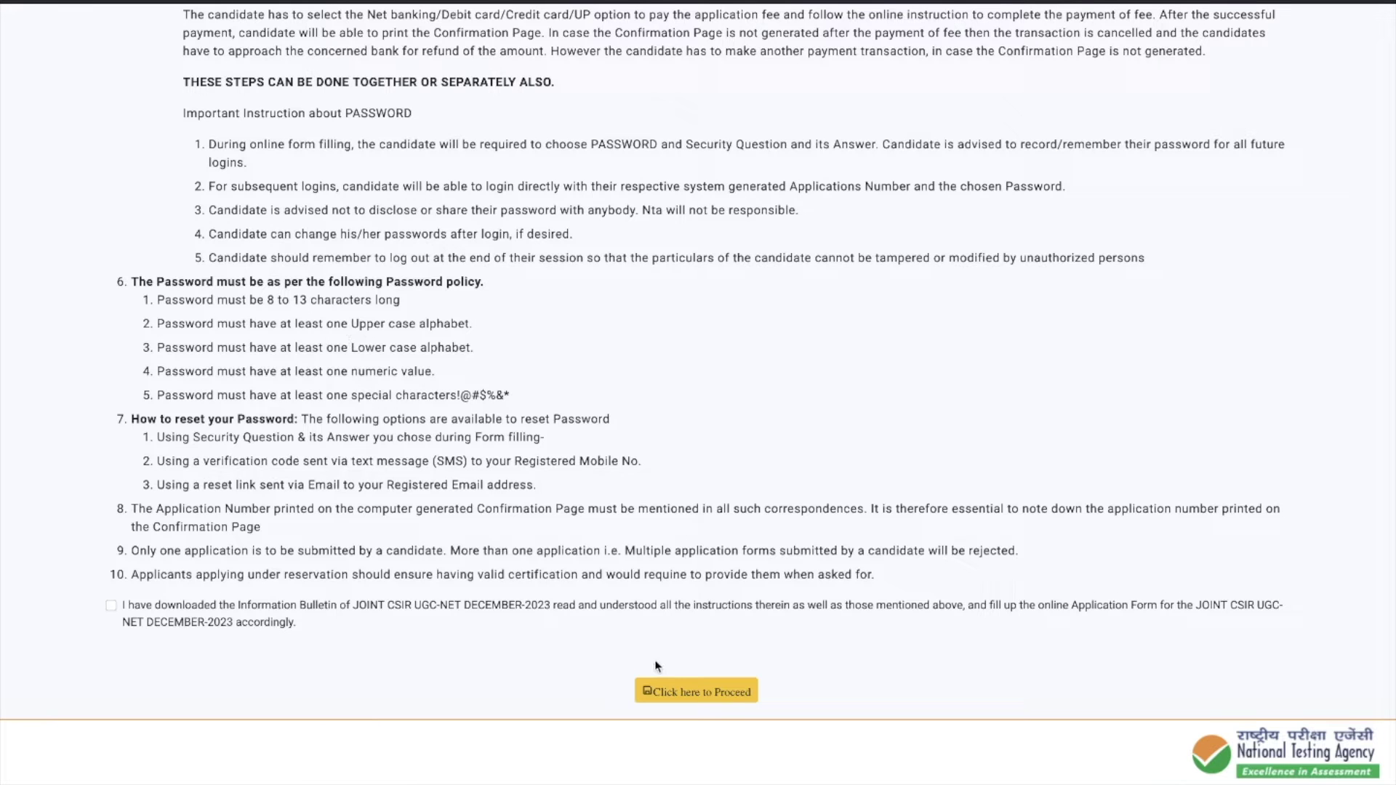
# - Confirm having read the information bulletin and proceed to the registration form
pyautogui.click(694, 696)
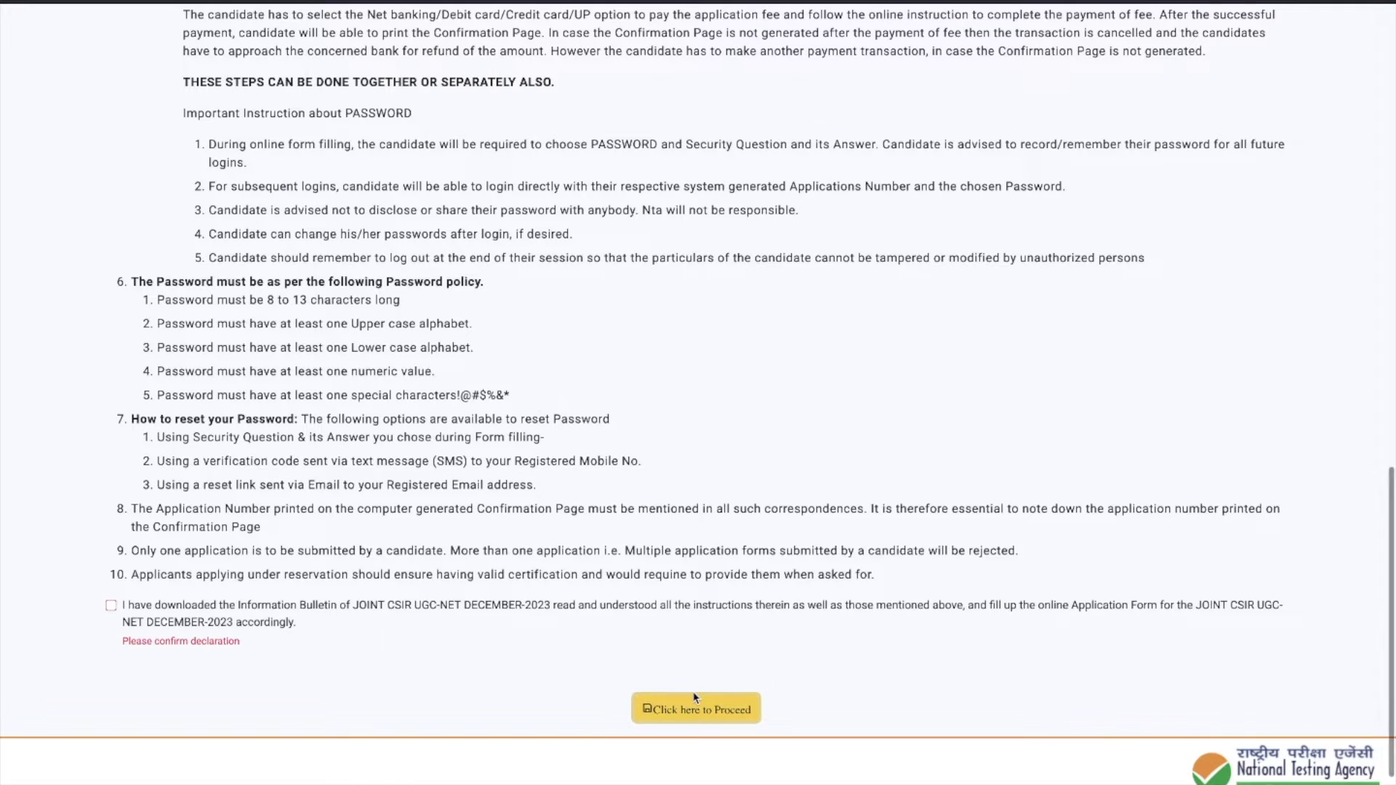
pyautogui.click(111, 606)
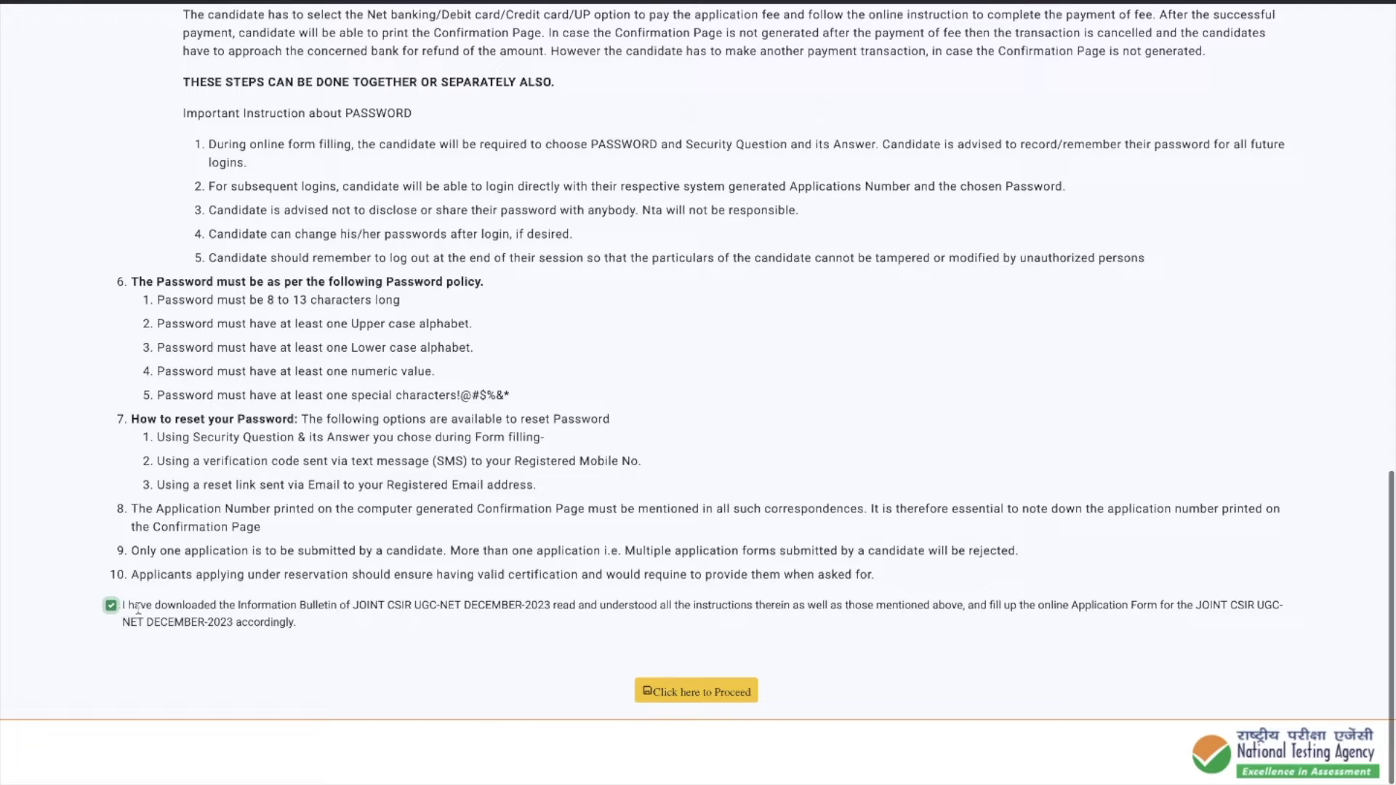
pyautogui.click(685, 693)
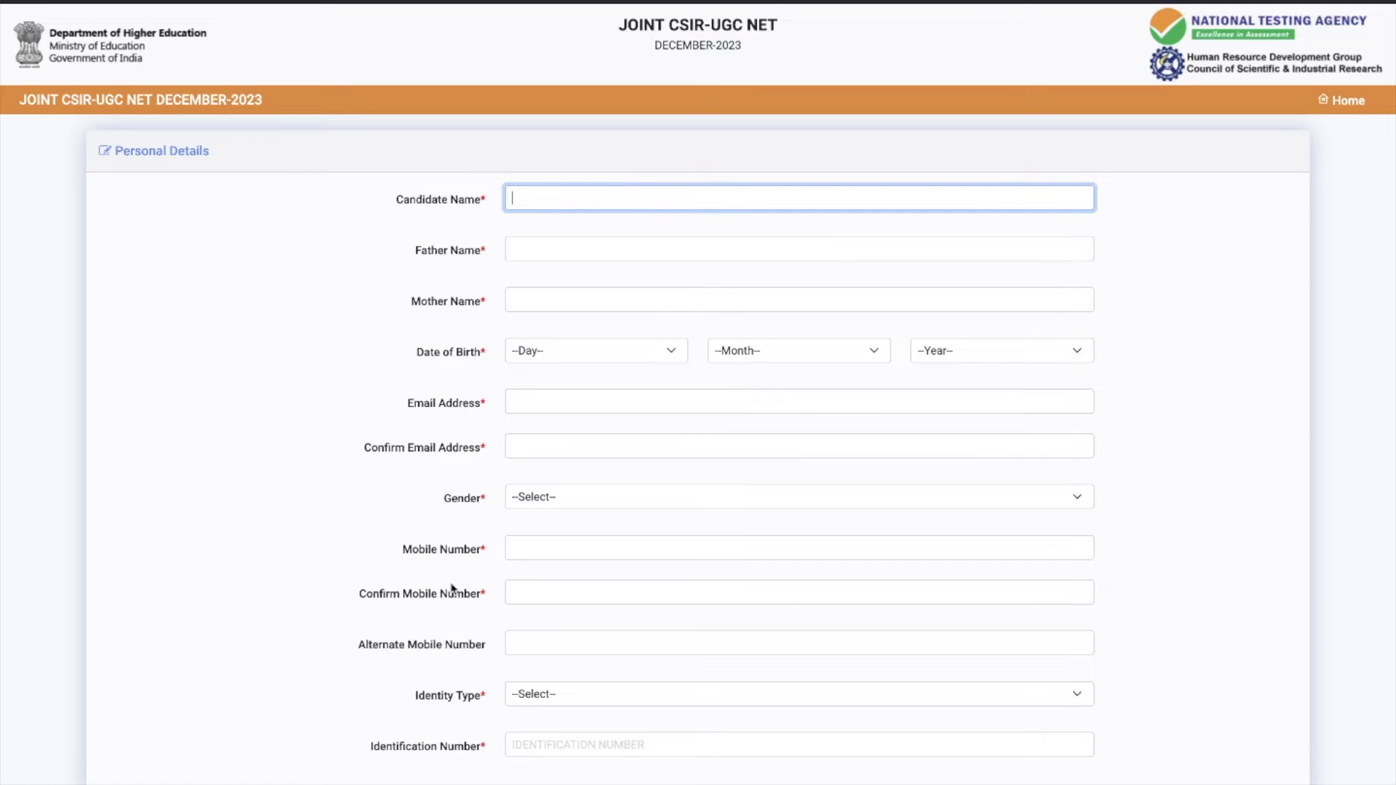
pyautogui.scroll(-3, 447, 696)
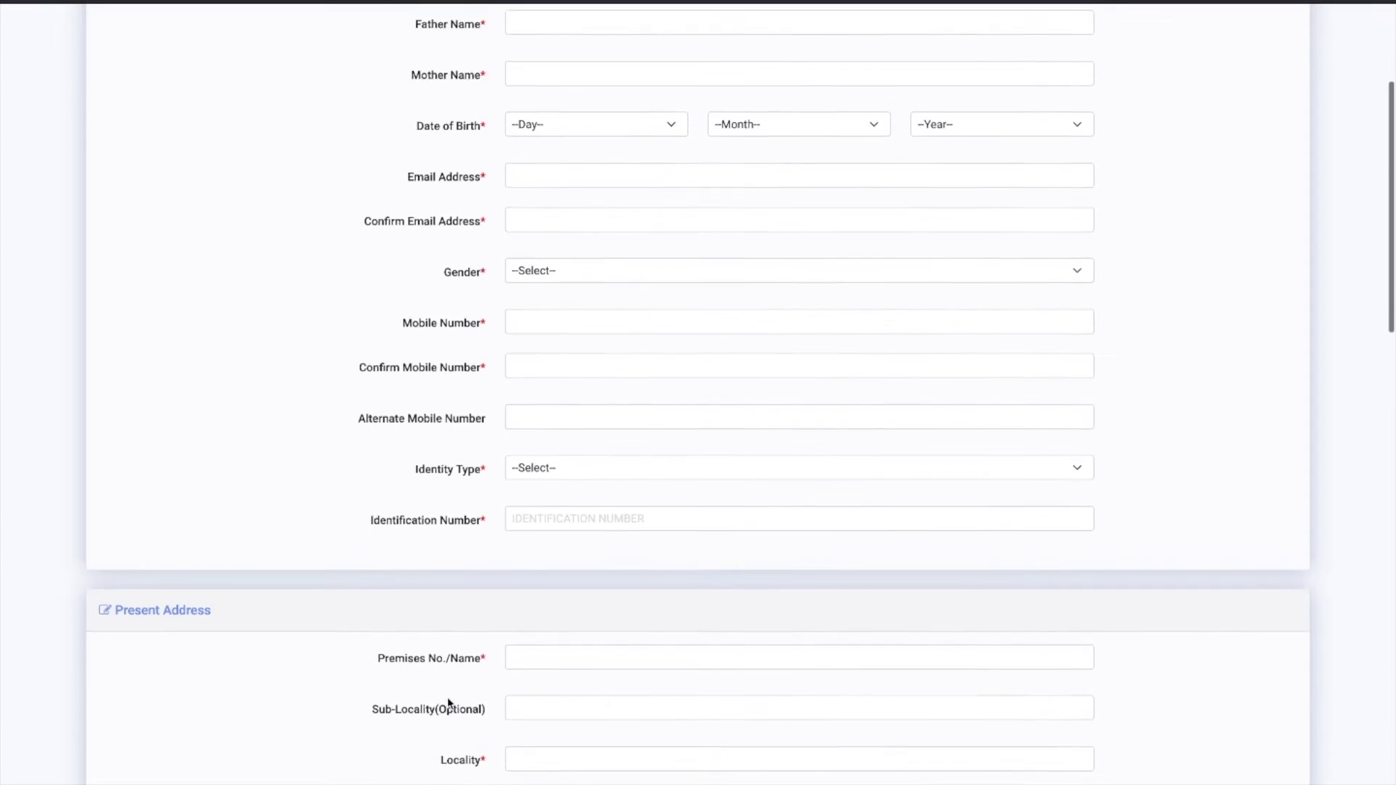
pyautogui.click(627, 439)
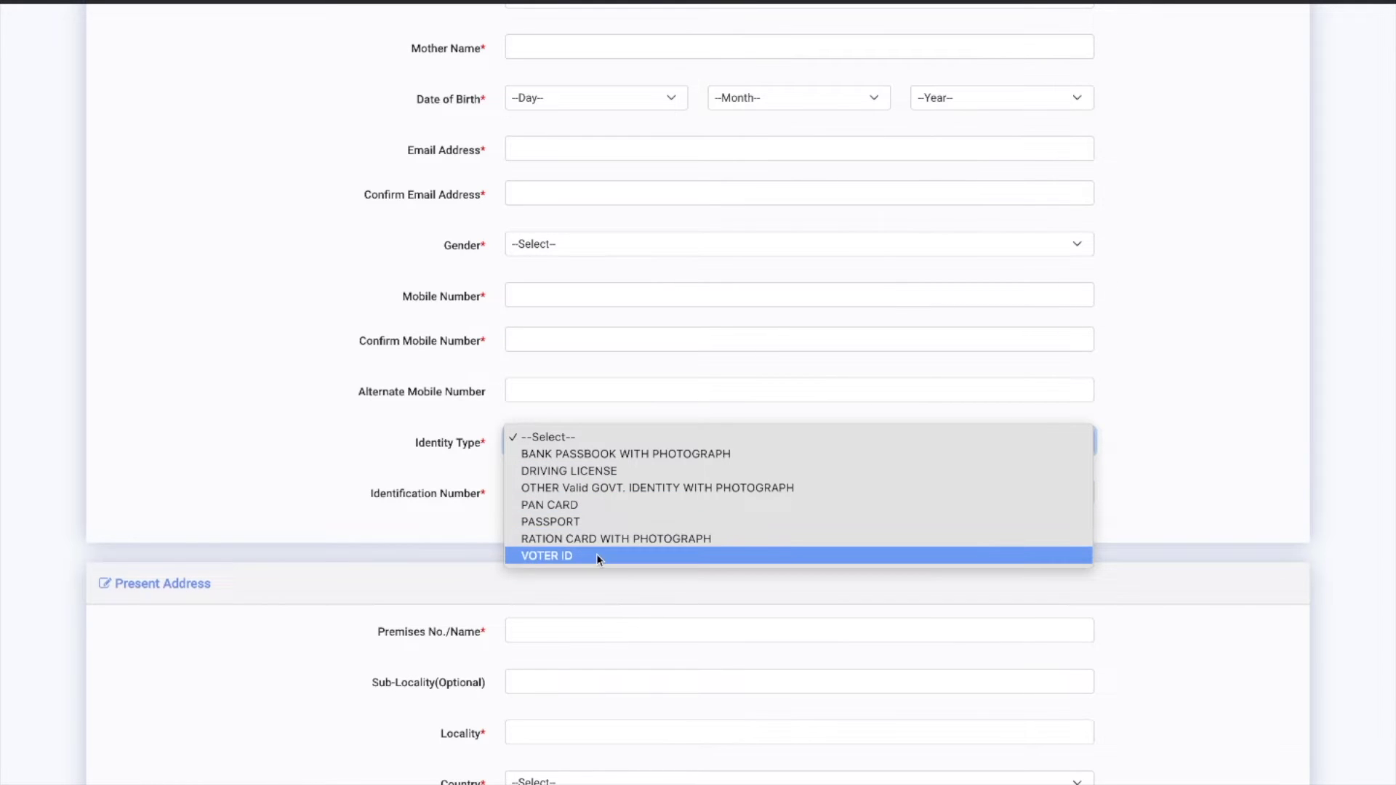
pyautogui.click(391, 575)
pyautogui.scroll(-2, 489, 570)
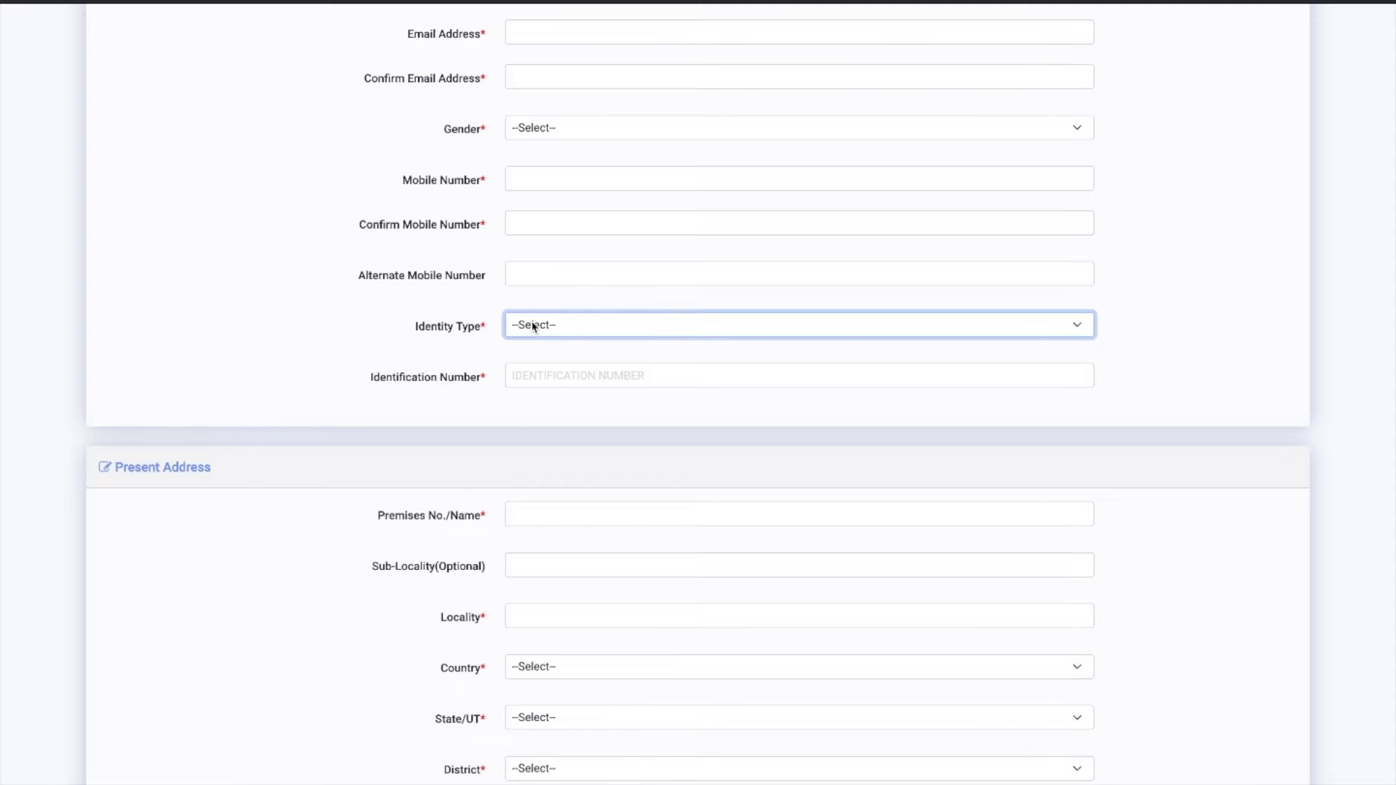
pyautogui.scroll(-3, 531, 322)
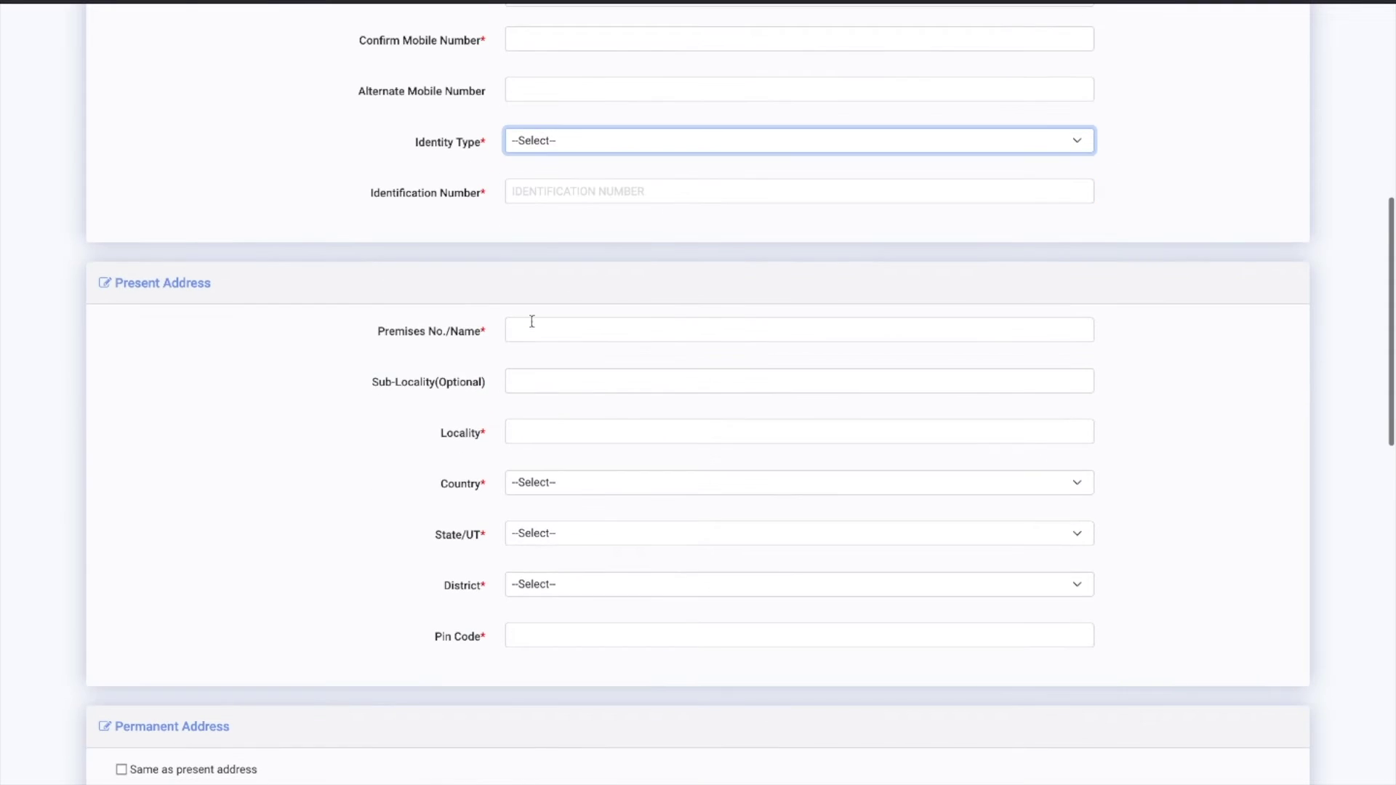
pyautogui.scroll(-4, 523, 386)
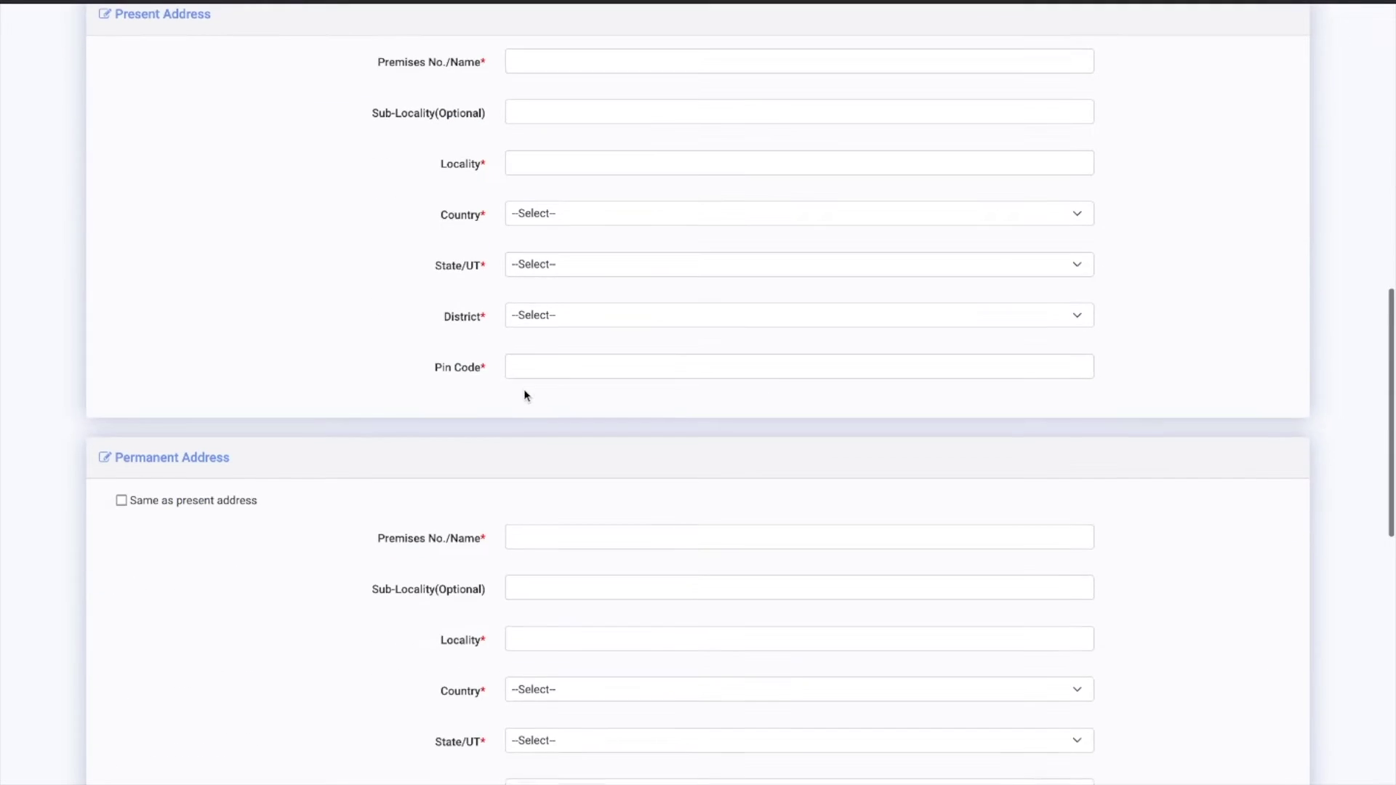
pyautogui.scroll(-7, 562, 639)
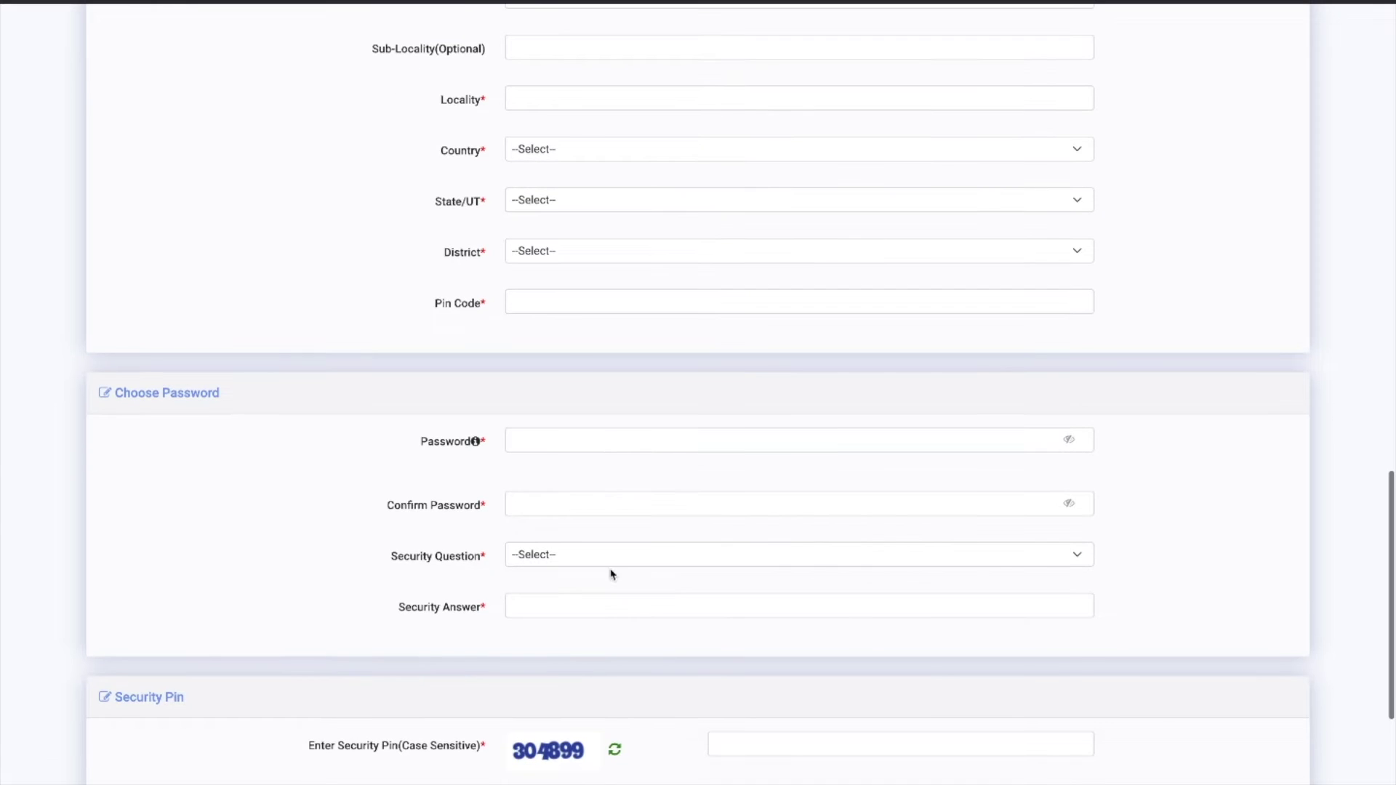
pyautogui.scroll(-3, 576, 492)
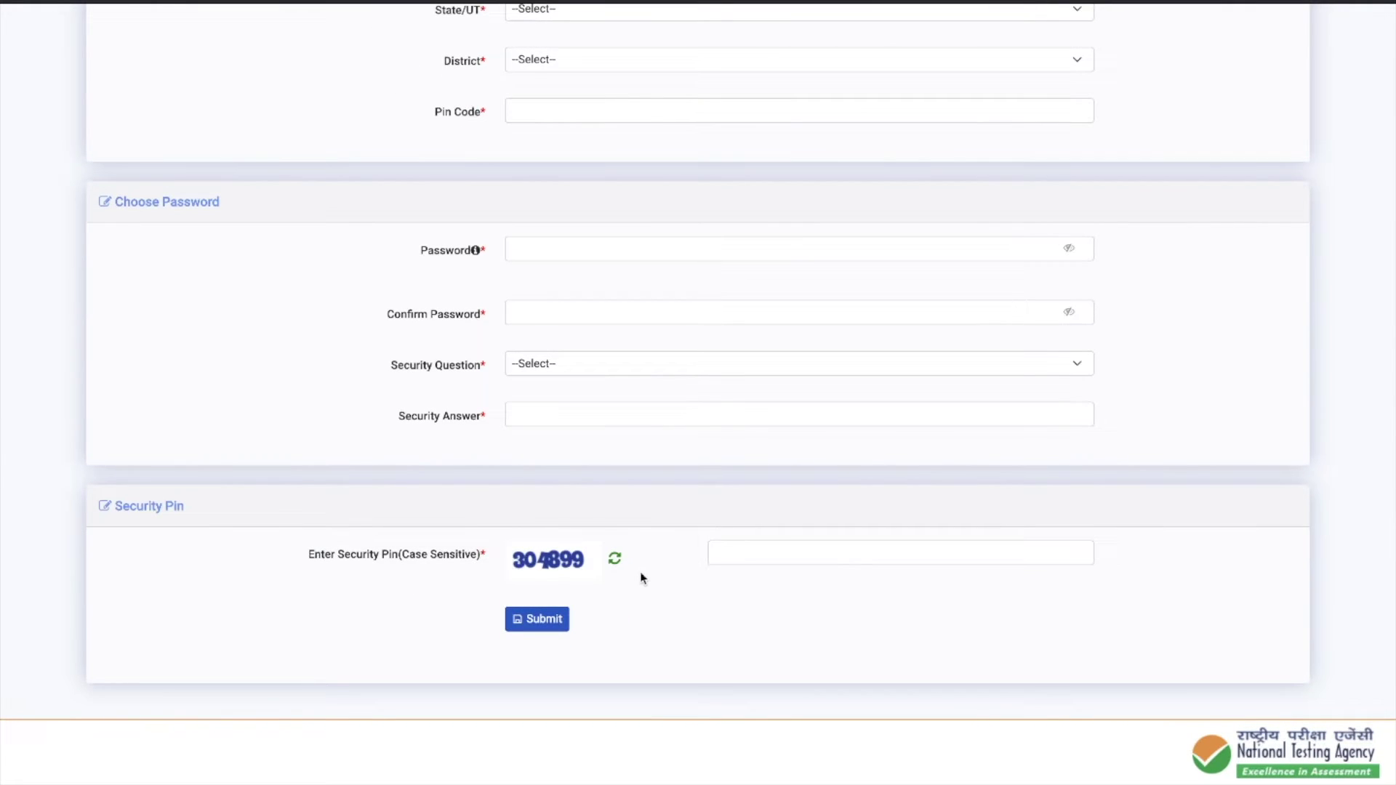
pyautogui.press('Home')
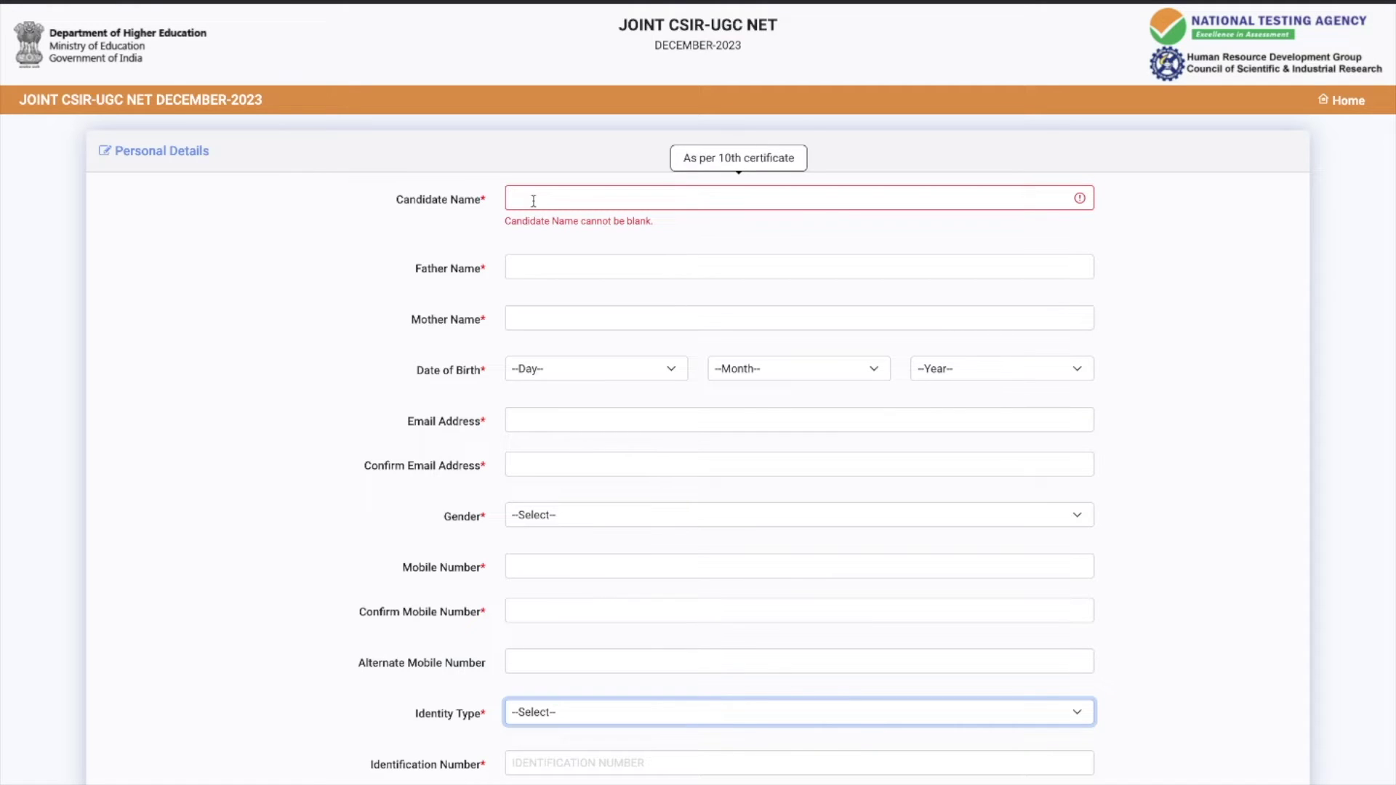
# - Choose the type of identity document on the registration form
pyautogui.scroll(-8, 533, 201)
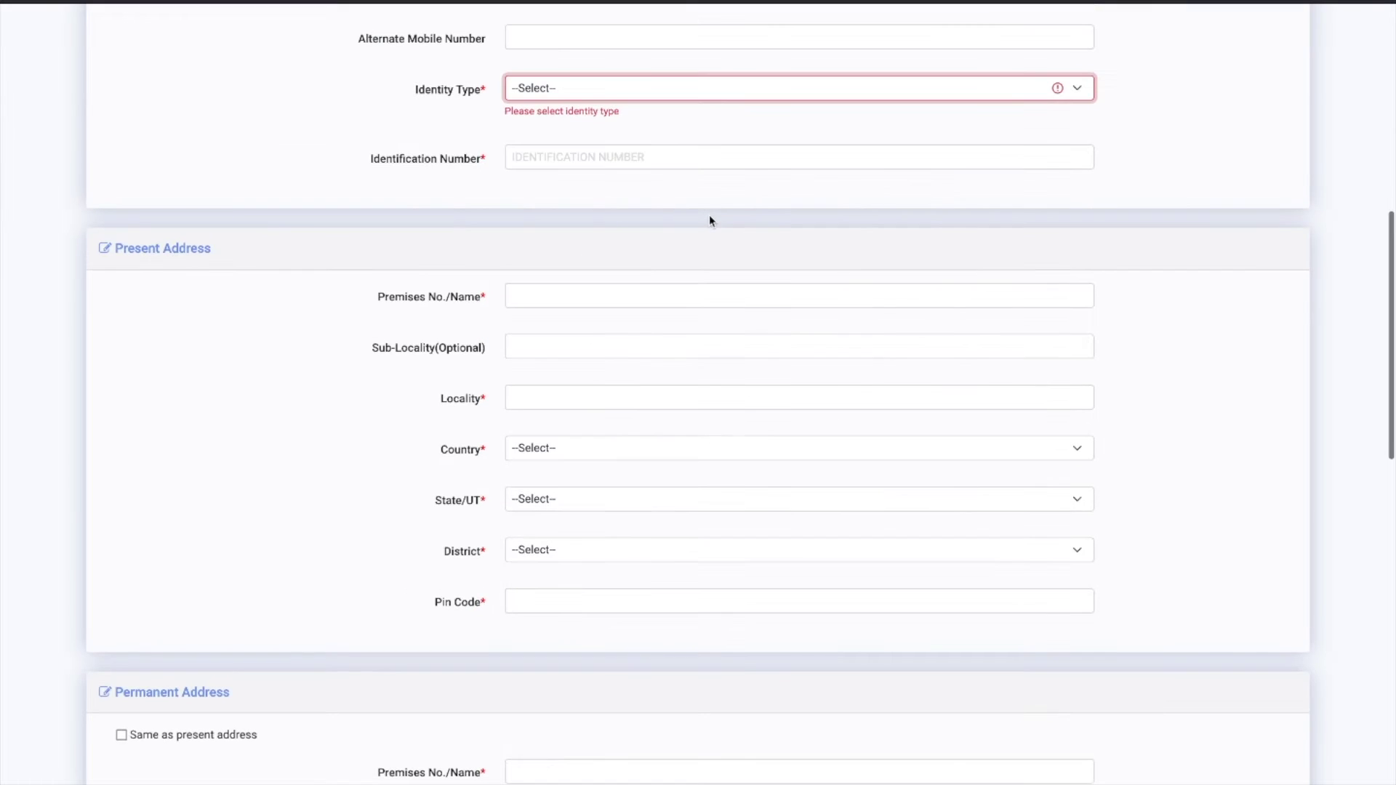
pyautogui.click(572, 91)
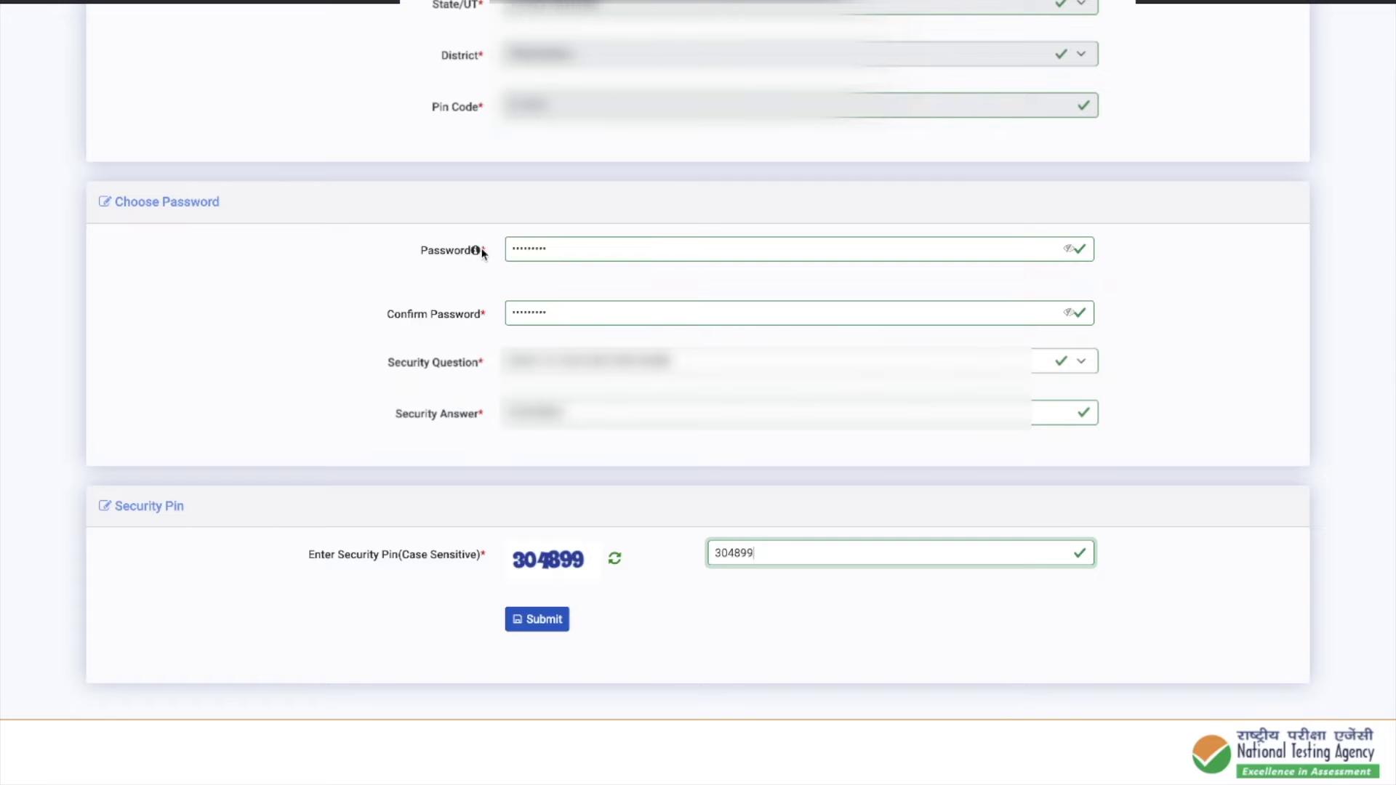
# - Check the password requirements, then submit the registration details for review
pyautogui.click(473, 252)
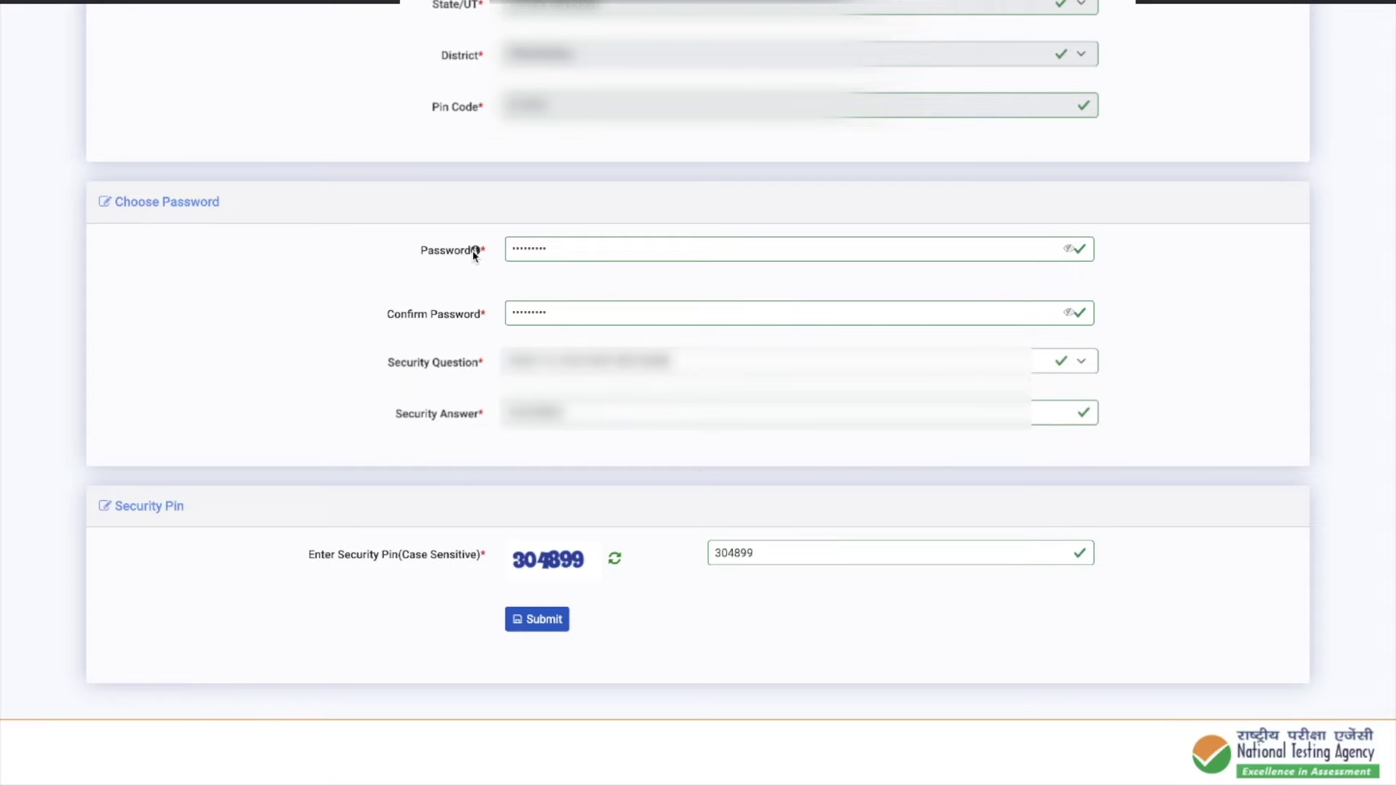
pyautogui.moveTo(477, 254)
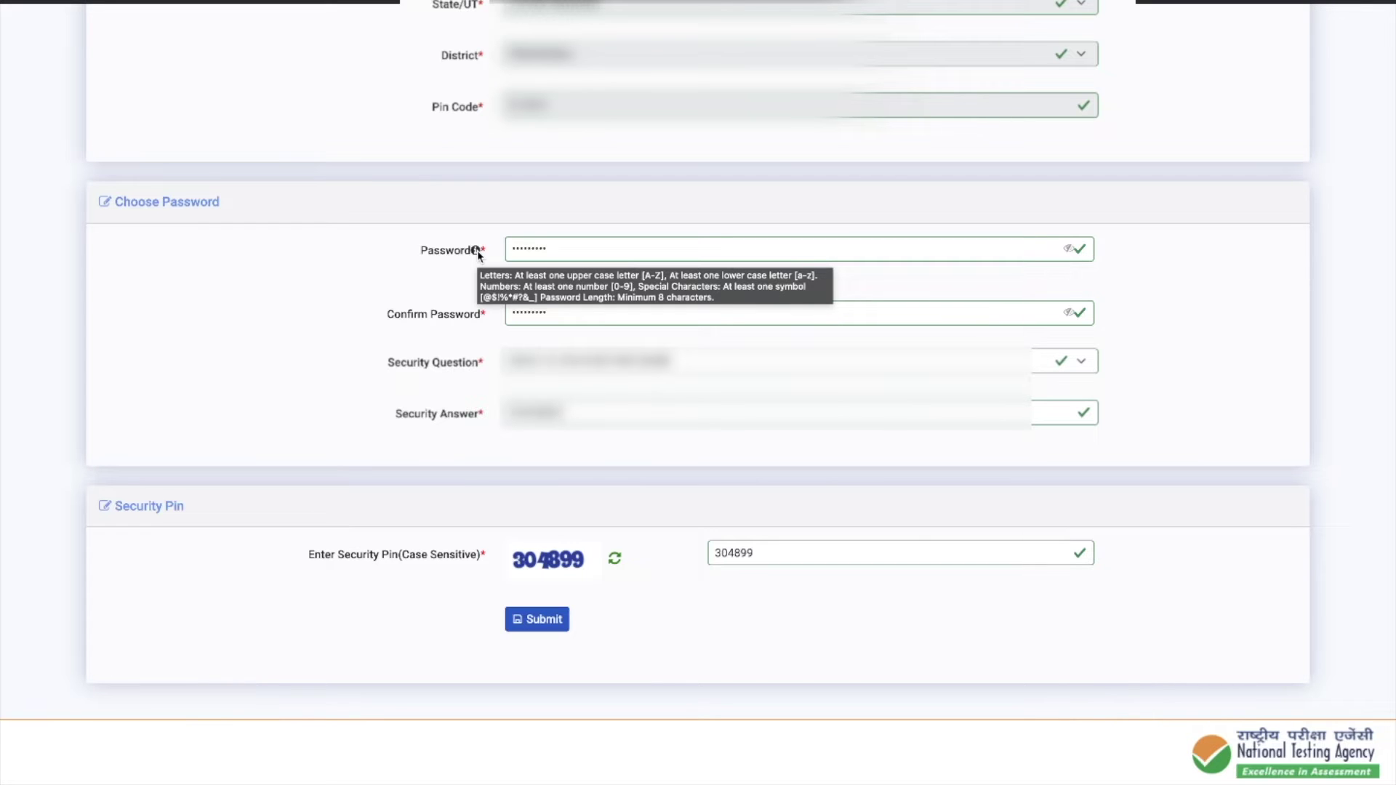
pyautogui.click(536, 620)
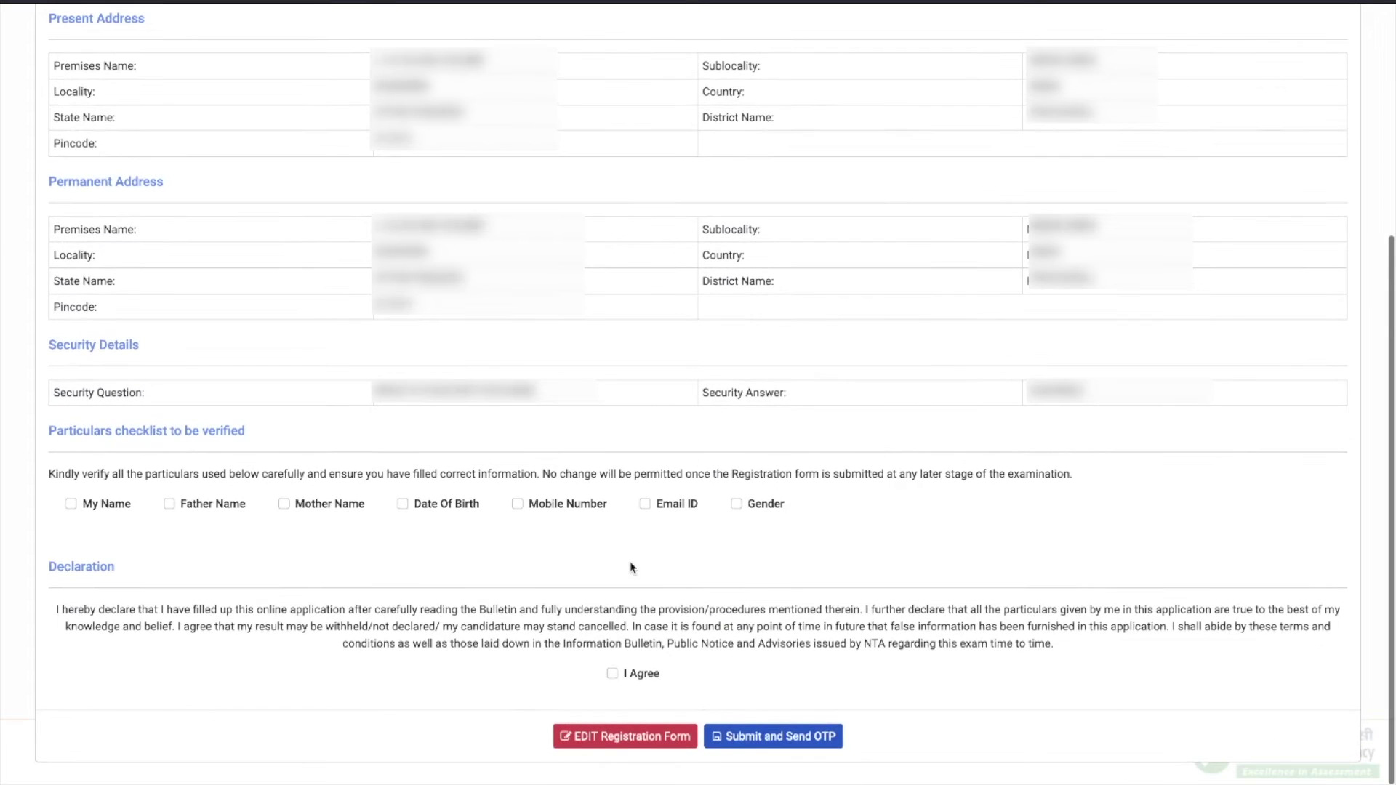
# - Mark Name, Father Name, Mother Name, Date of Birth, Mobile, Email and Gender as verified
pyautogui.click(72, 504)
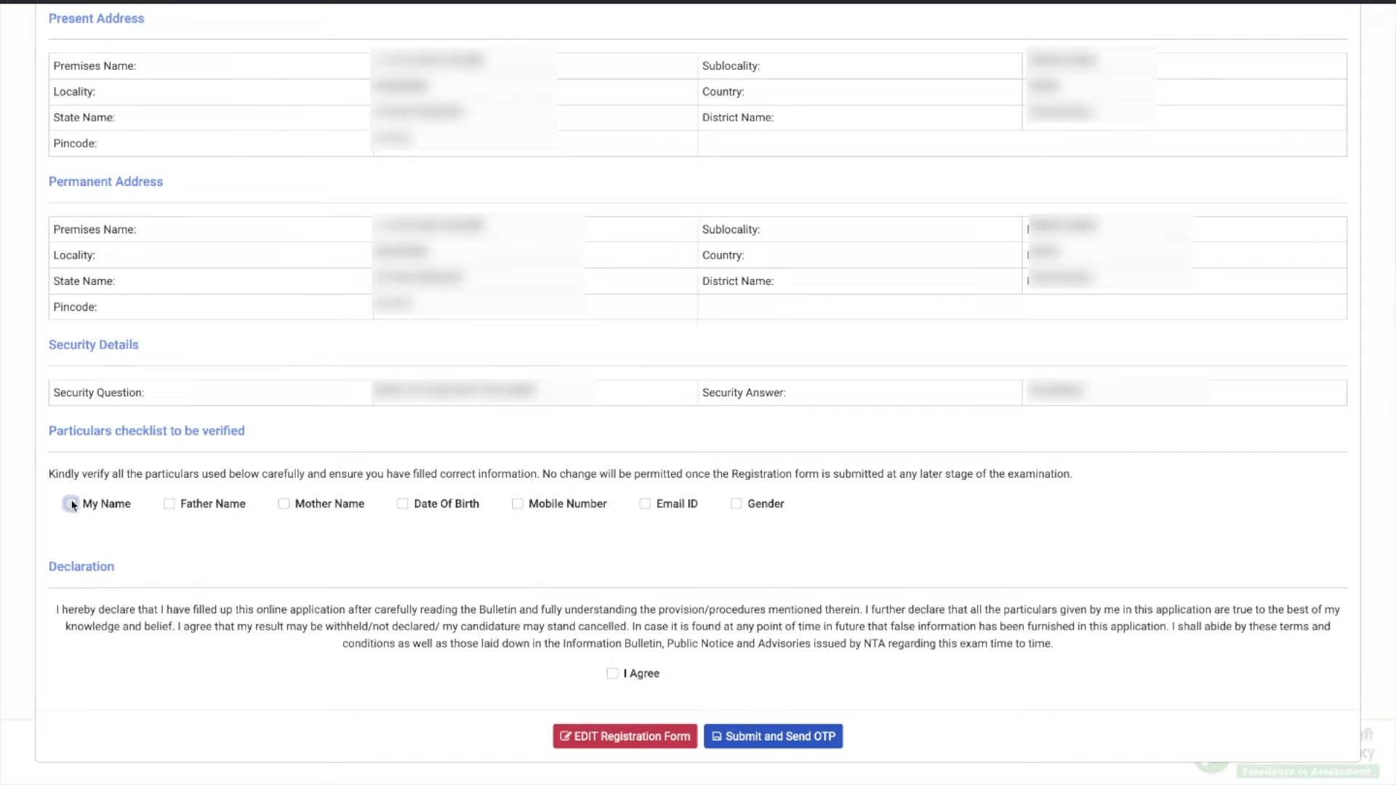
pyautogui.click(170, 504)
pyautogui.click(285, 505)
pyautogui.click(402, 505)
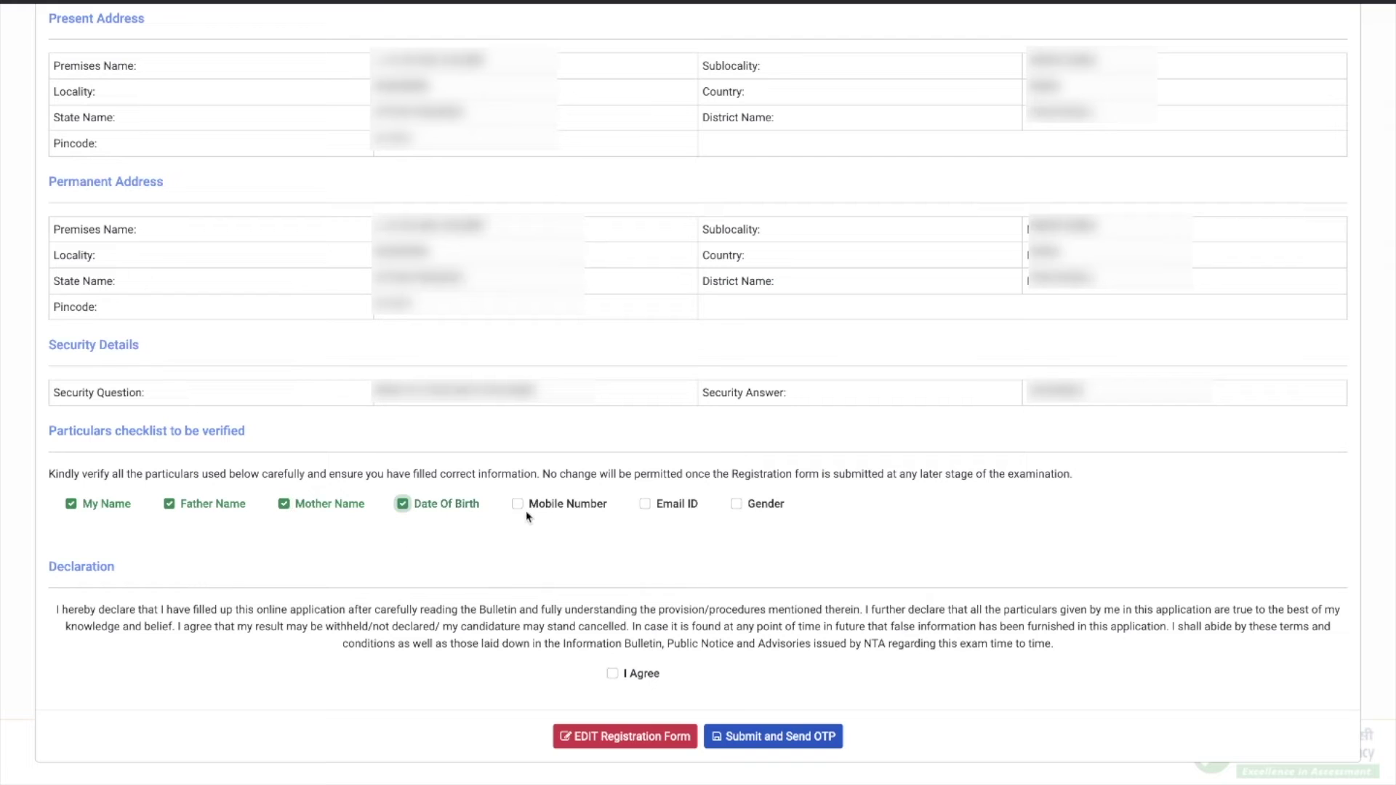
pyautogui.click(518, 504)
pyautogui.click(644, 504)
pyautogui.click(737, 505)
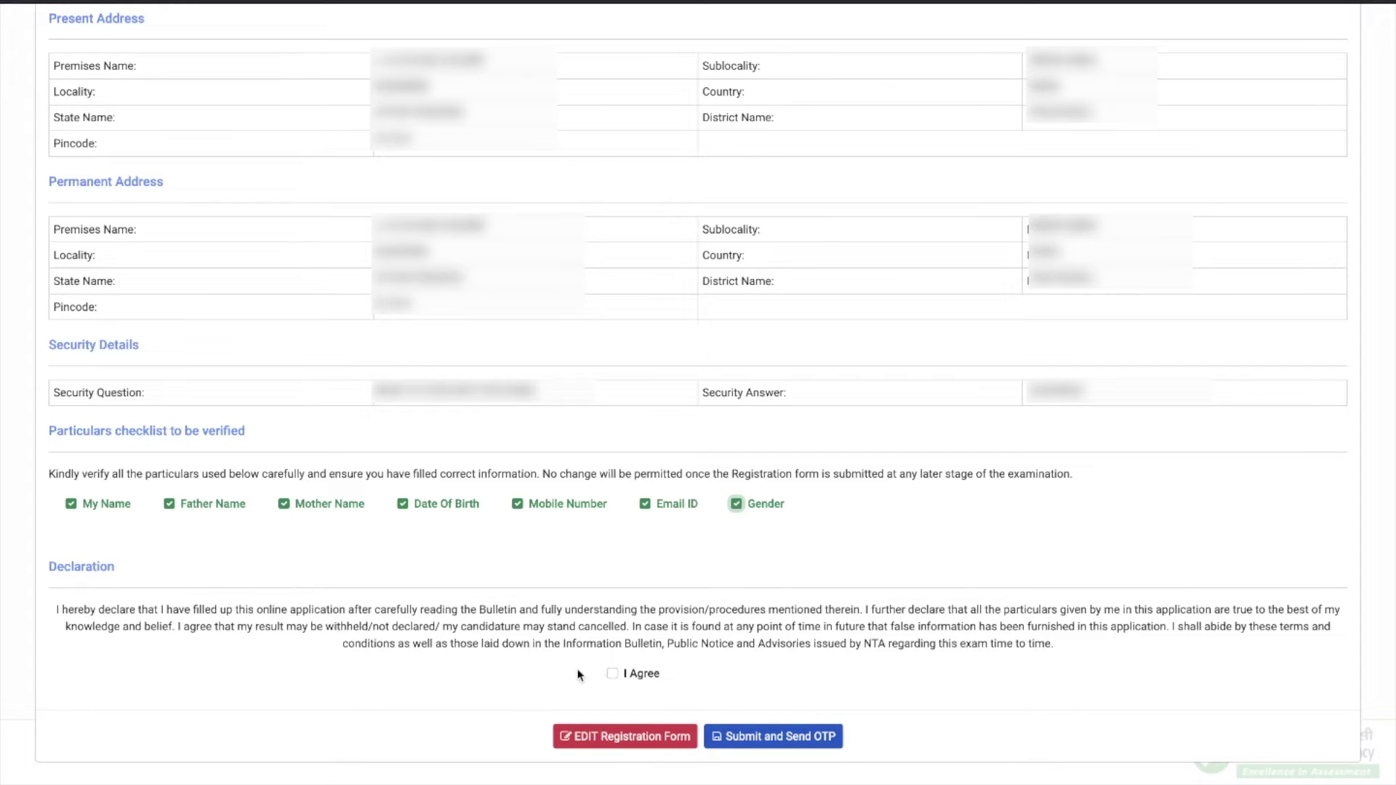
# - Accept the declaration and confirm submitting the registration form to receive an email OTP
pyautogui.click(612, 674)
pyautogui.click(756, 742)
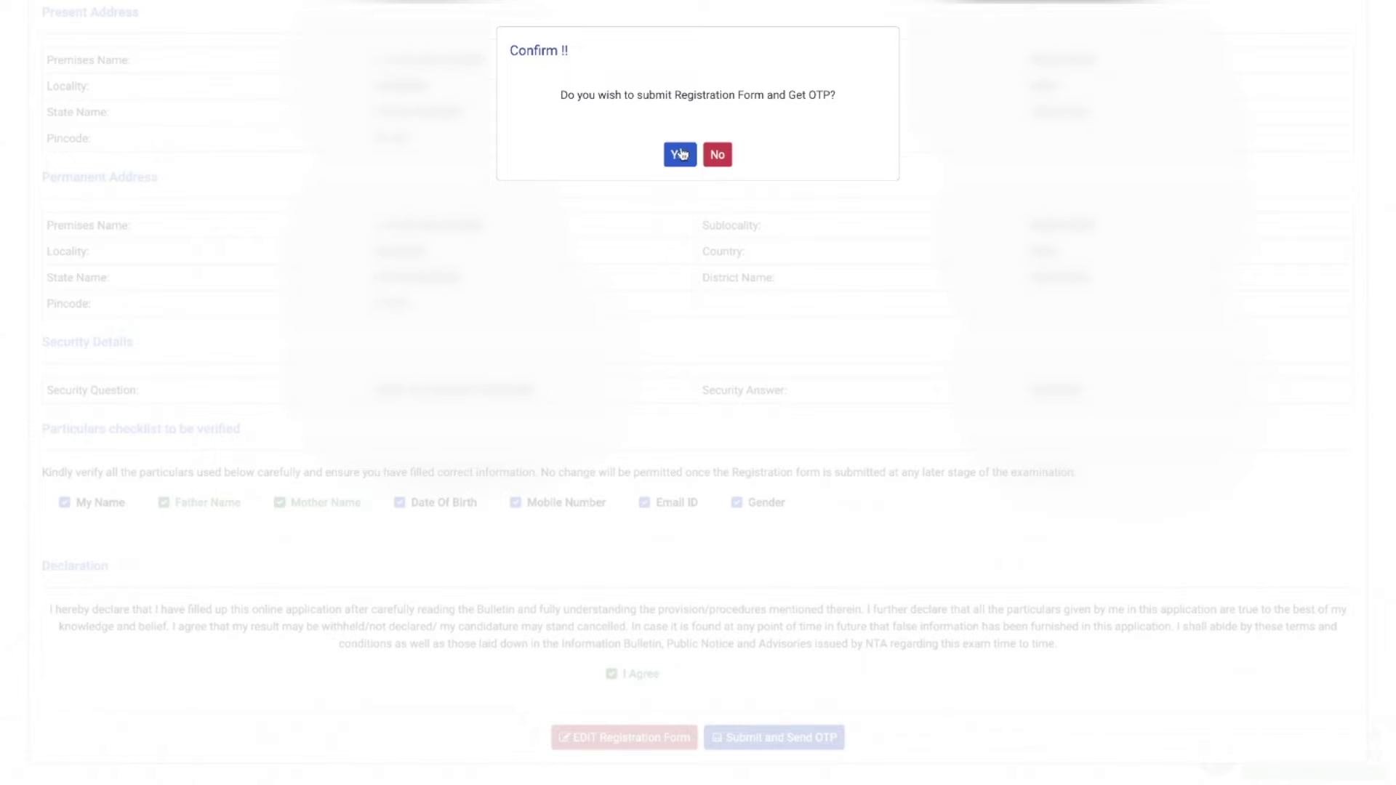
pyautogui.click(680, 154)
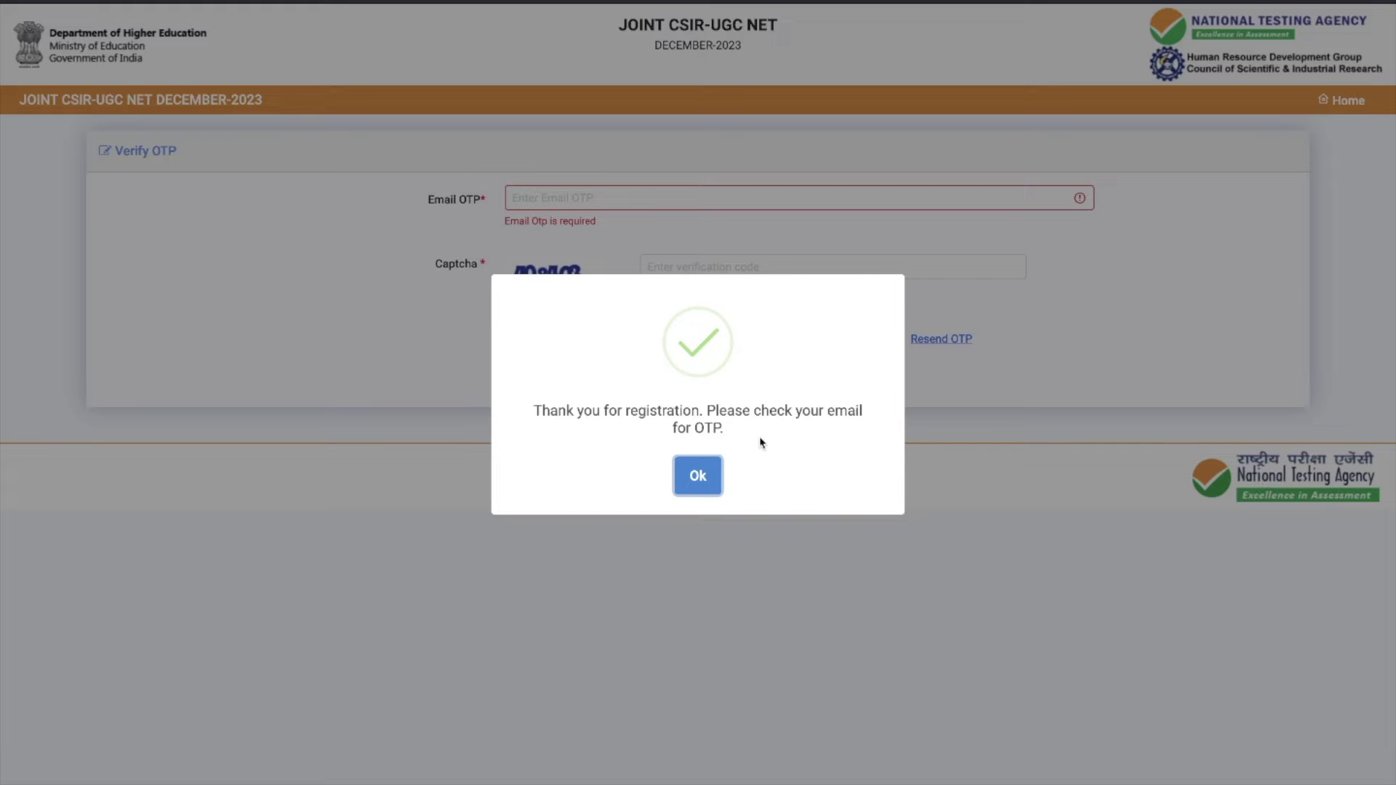
# - Enter the emailed OTP and the captcha code on the Verify OTP page and verify
pyautogui.click(694, 476)
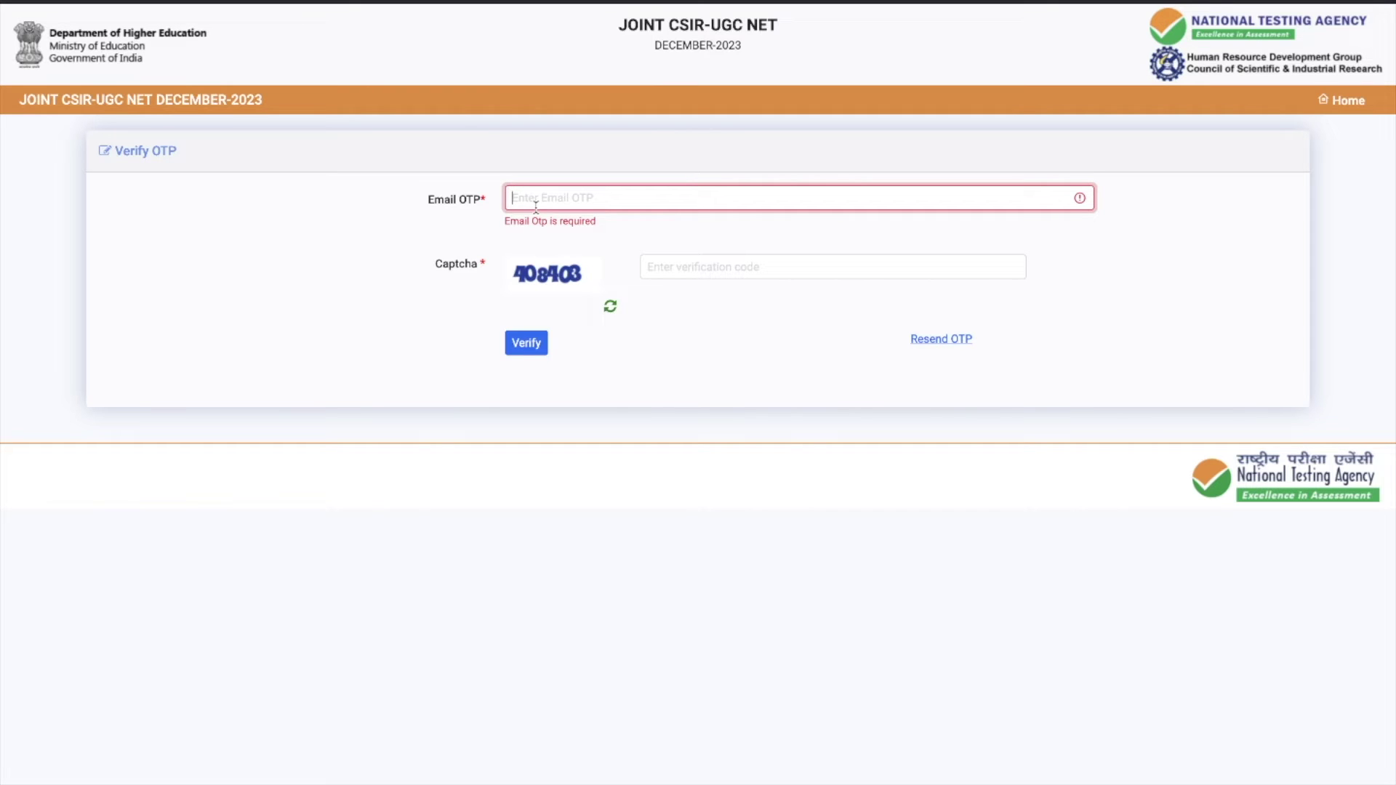
pyautogui.click(659, 269)
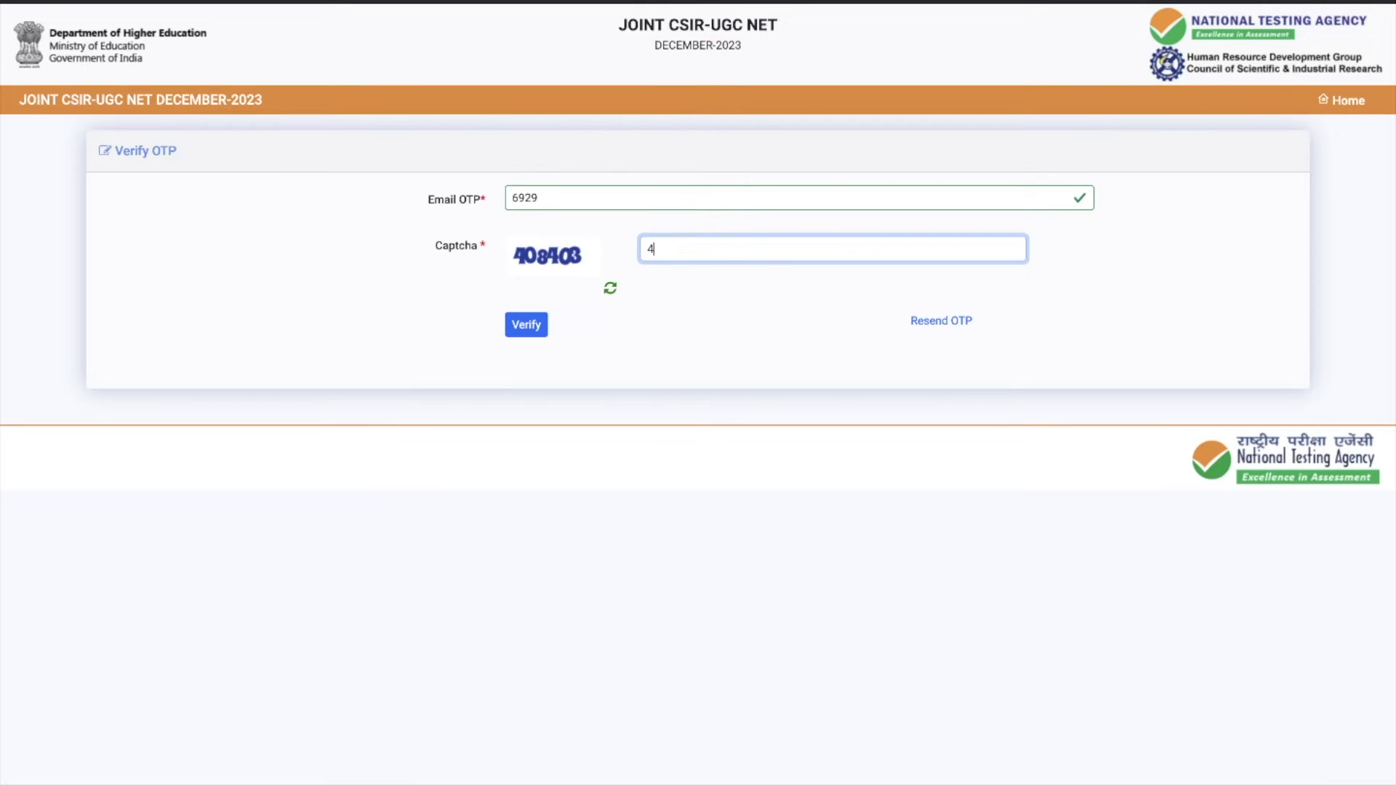
pyautogui.click(526, 325)
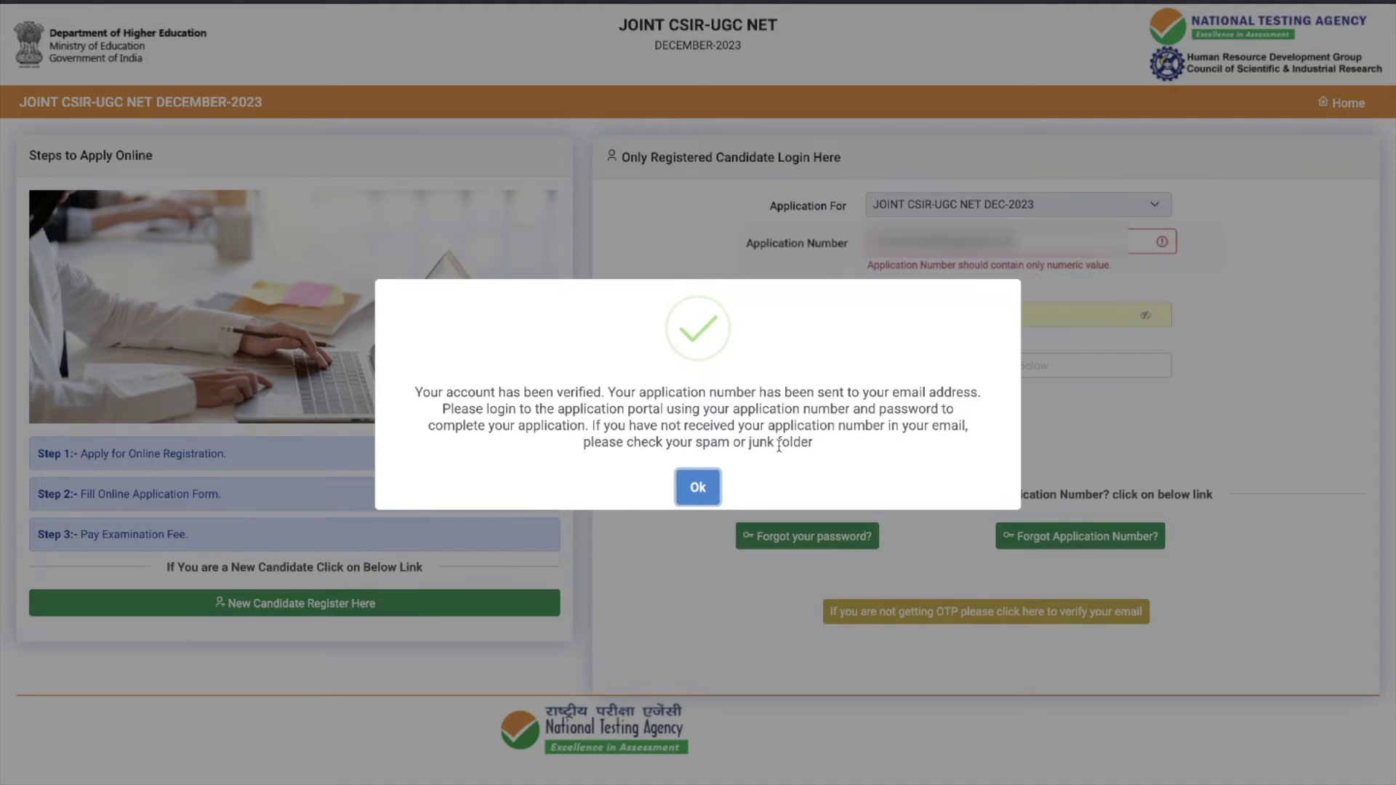
# - Dismiss the account-verified message confirming the application number was emailed
pyautogui.press('Return')
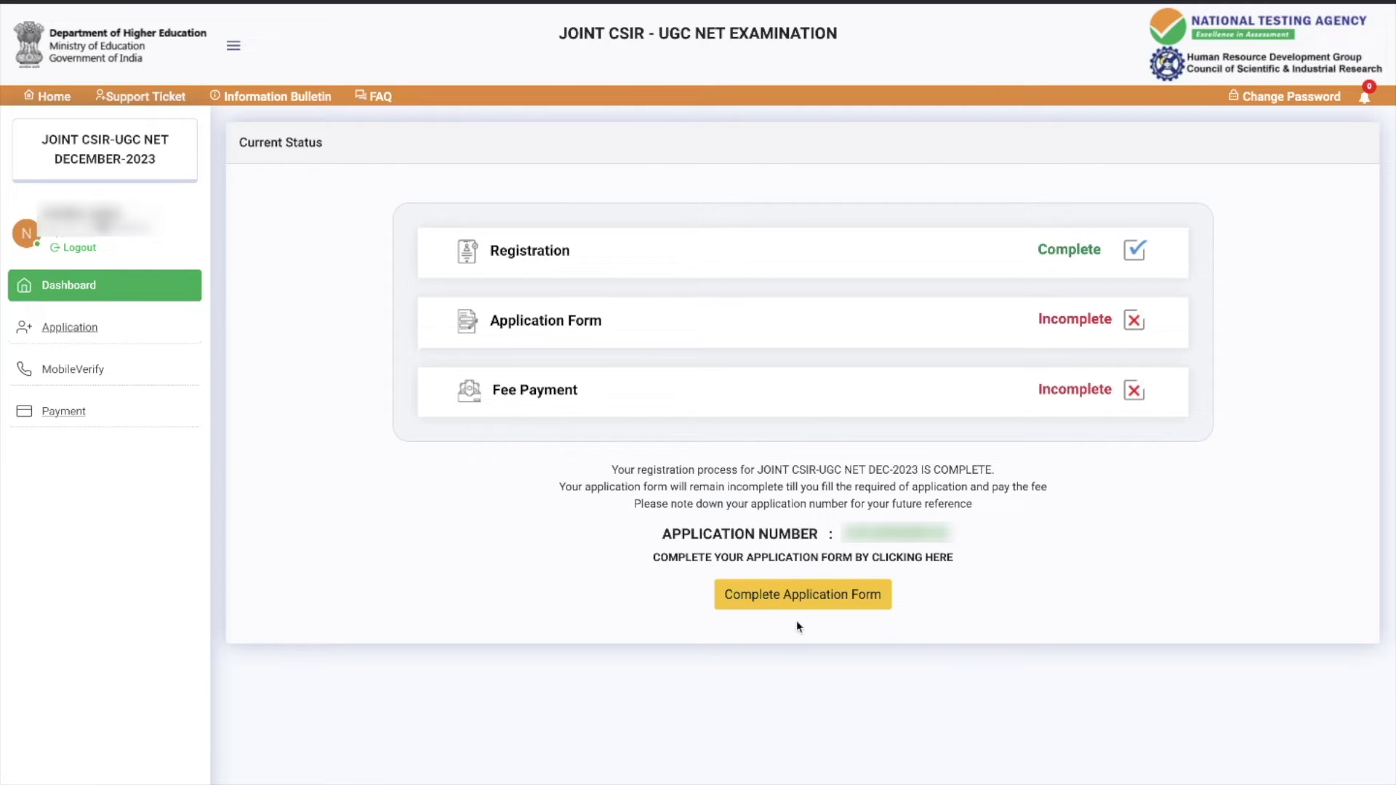
# - Open the application form, accept the Personal Details declaration, and save to continue
pyautogui.click(758, 601)
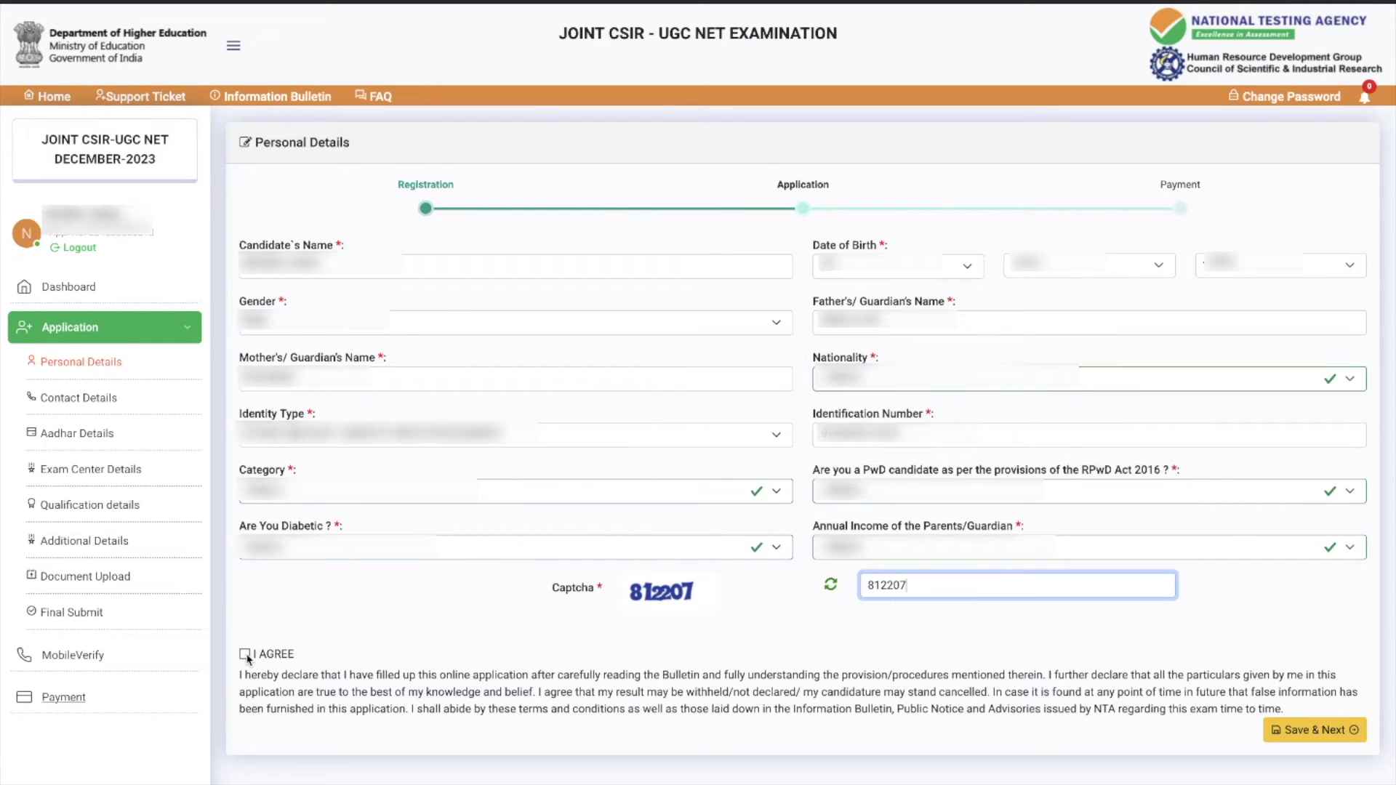
pyautogui.click(245, 654)
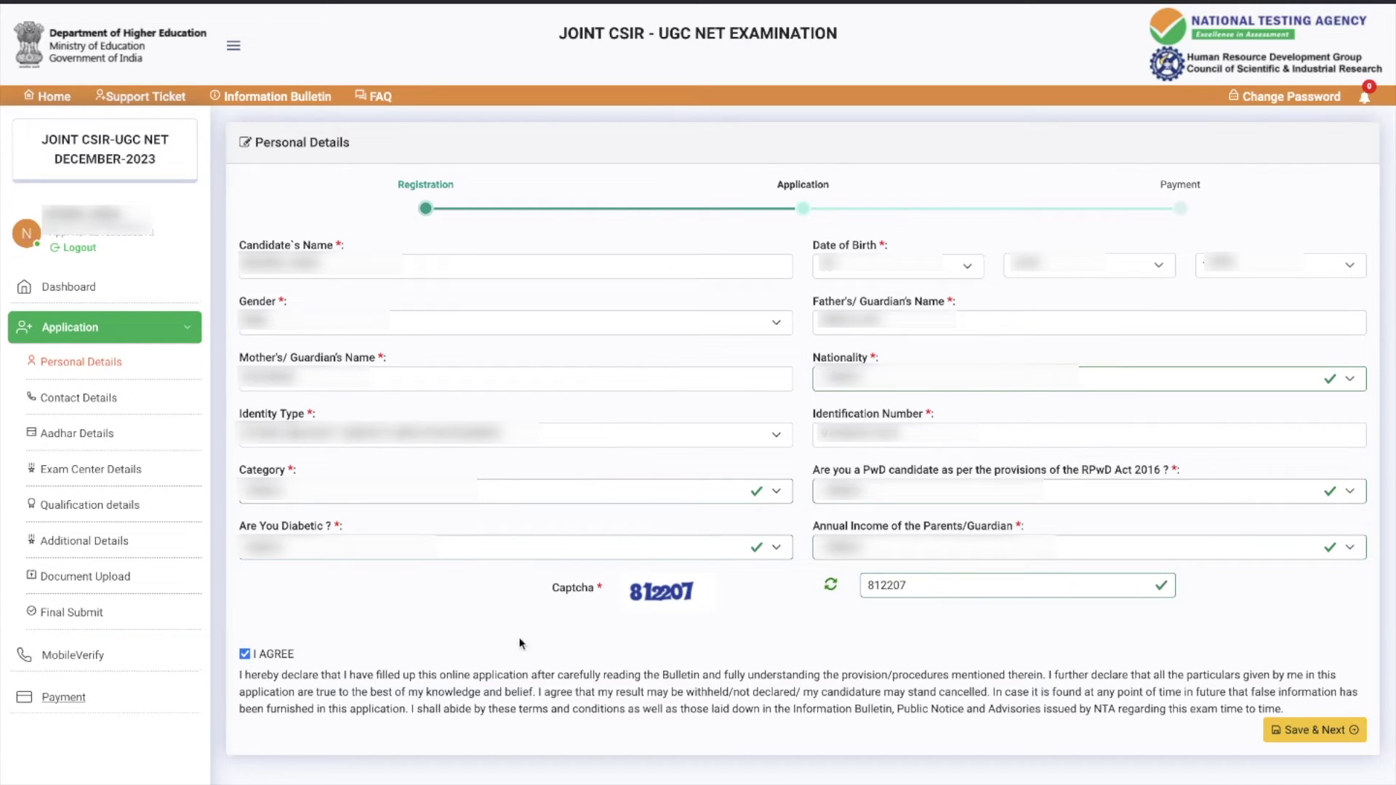
pyautogui.click(1317, 729)
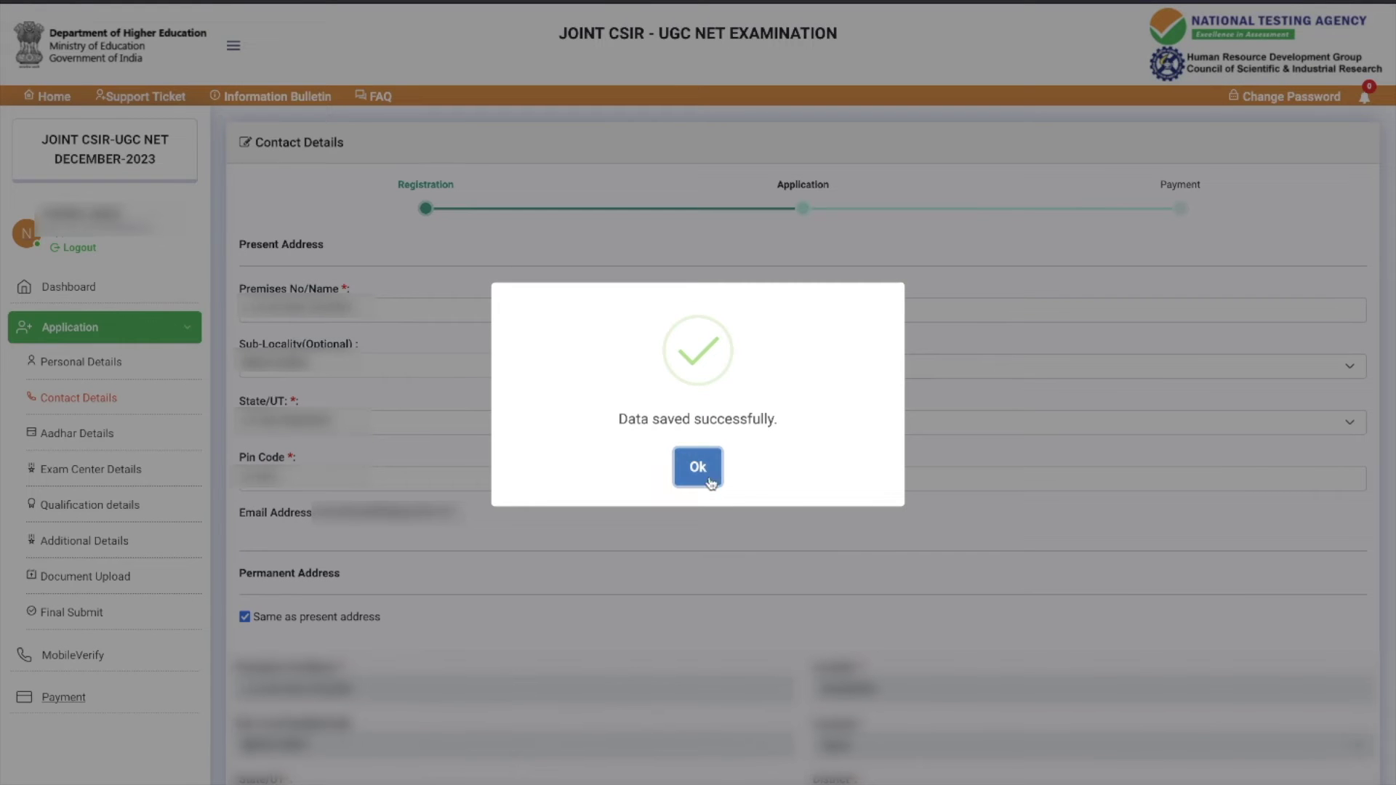
# - Enter the captcha, accept the Contact Details declaration, and save to reach Aadhaar Details
pyautogui.click(691, 473)
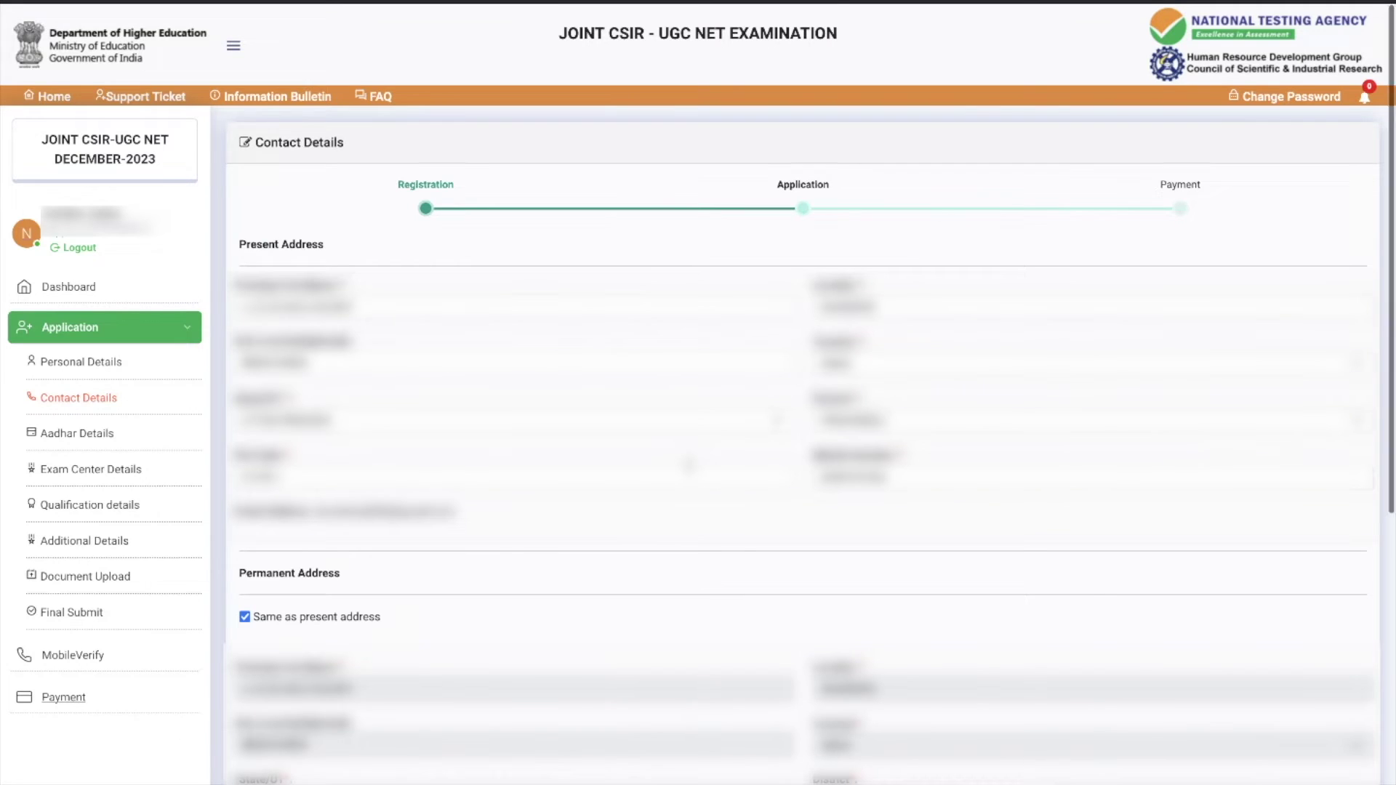
pyautogui.scroll(-5, 688, 464)
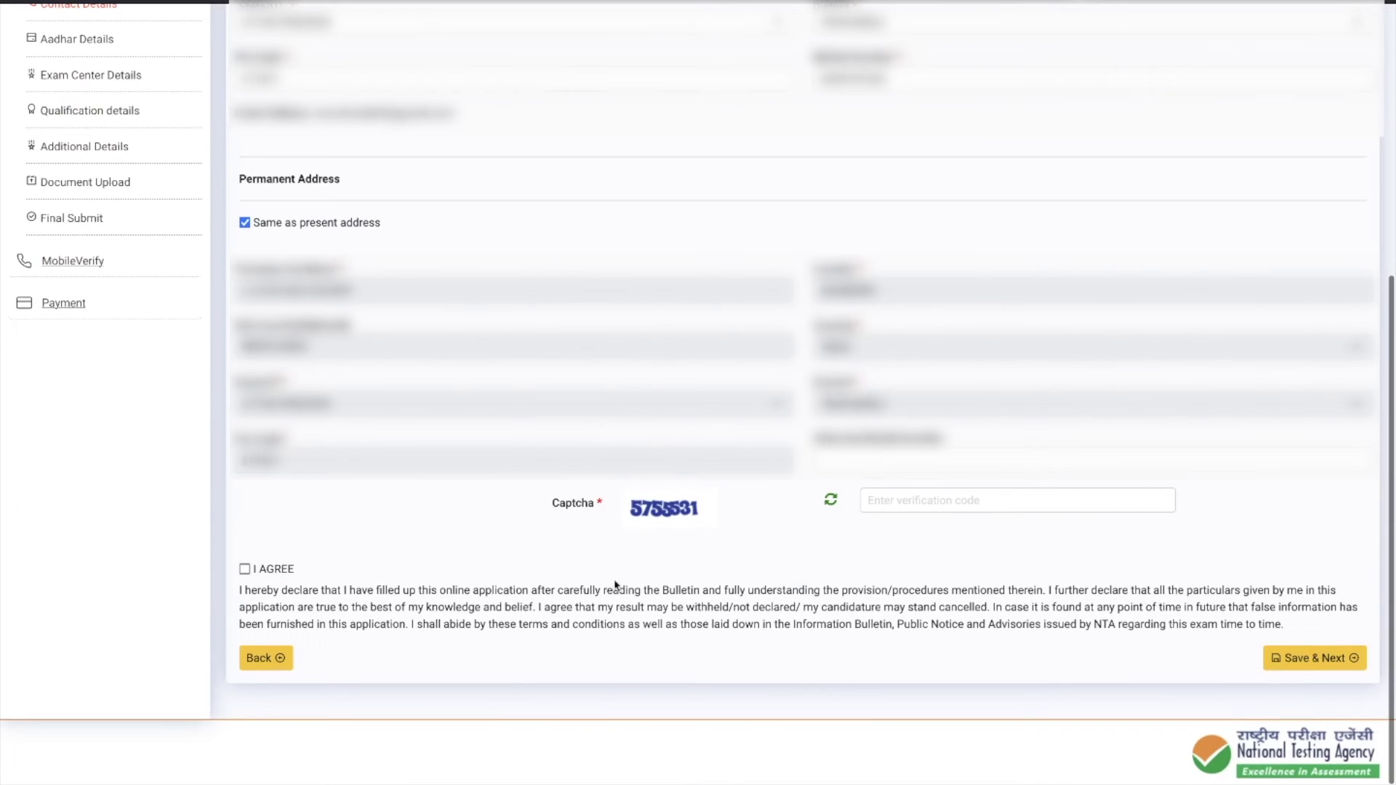
pyautogui.click(882, 503)
pyautogui.click(244, 569)
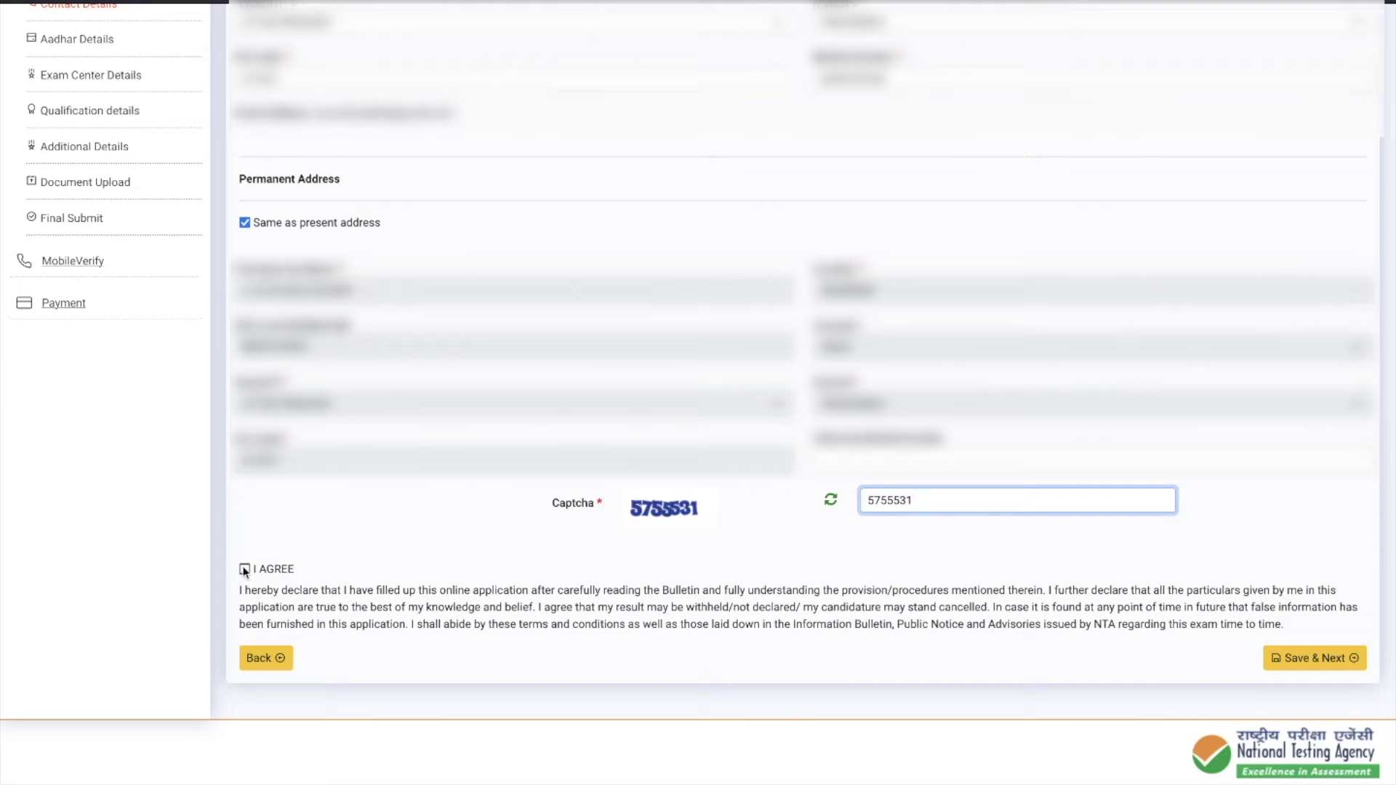
pyautogui.click(1295, 658)
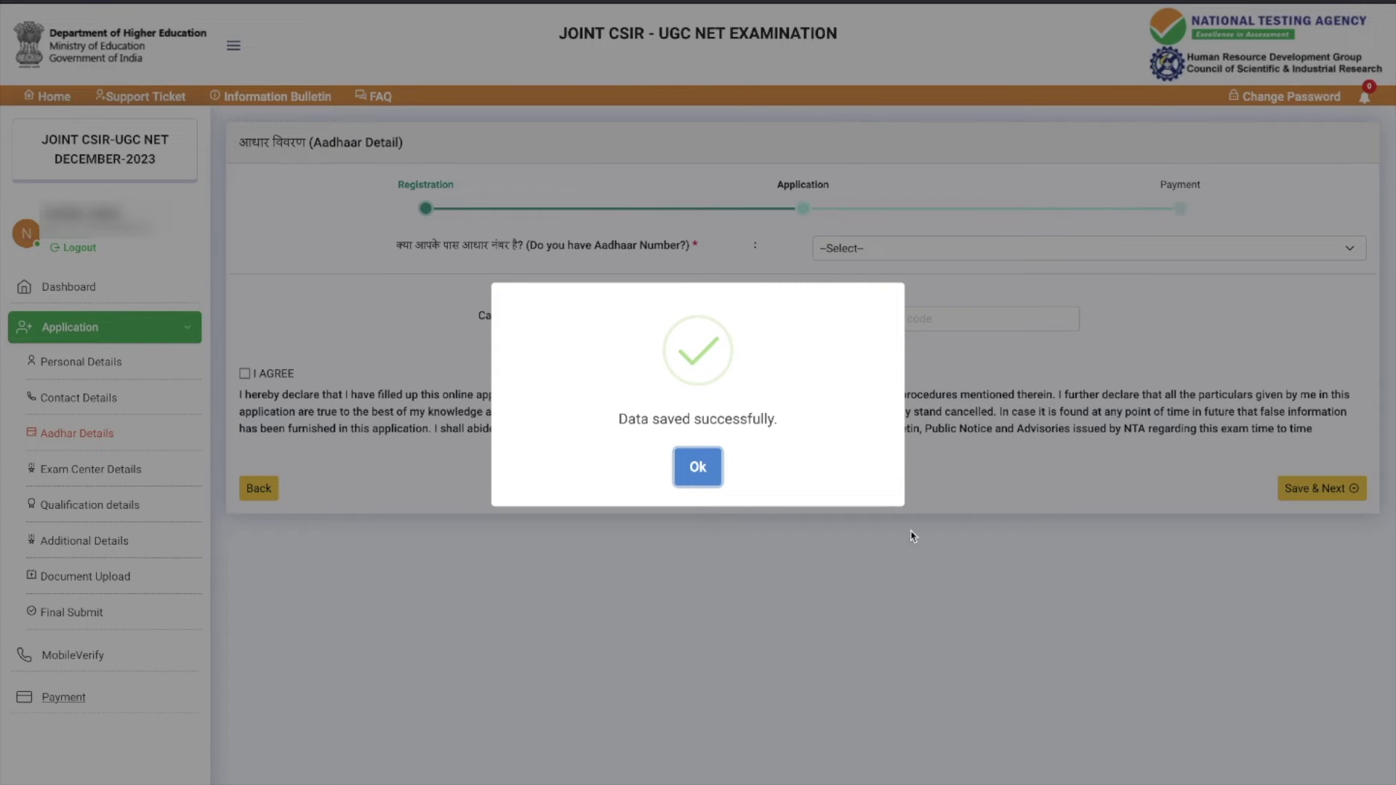
# - Dismiss the data-saved message and answer Yes to 'Do you have Aadhaar Number?'
pyautogui.click(697, 465)
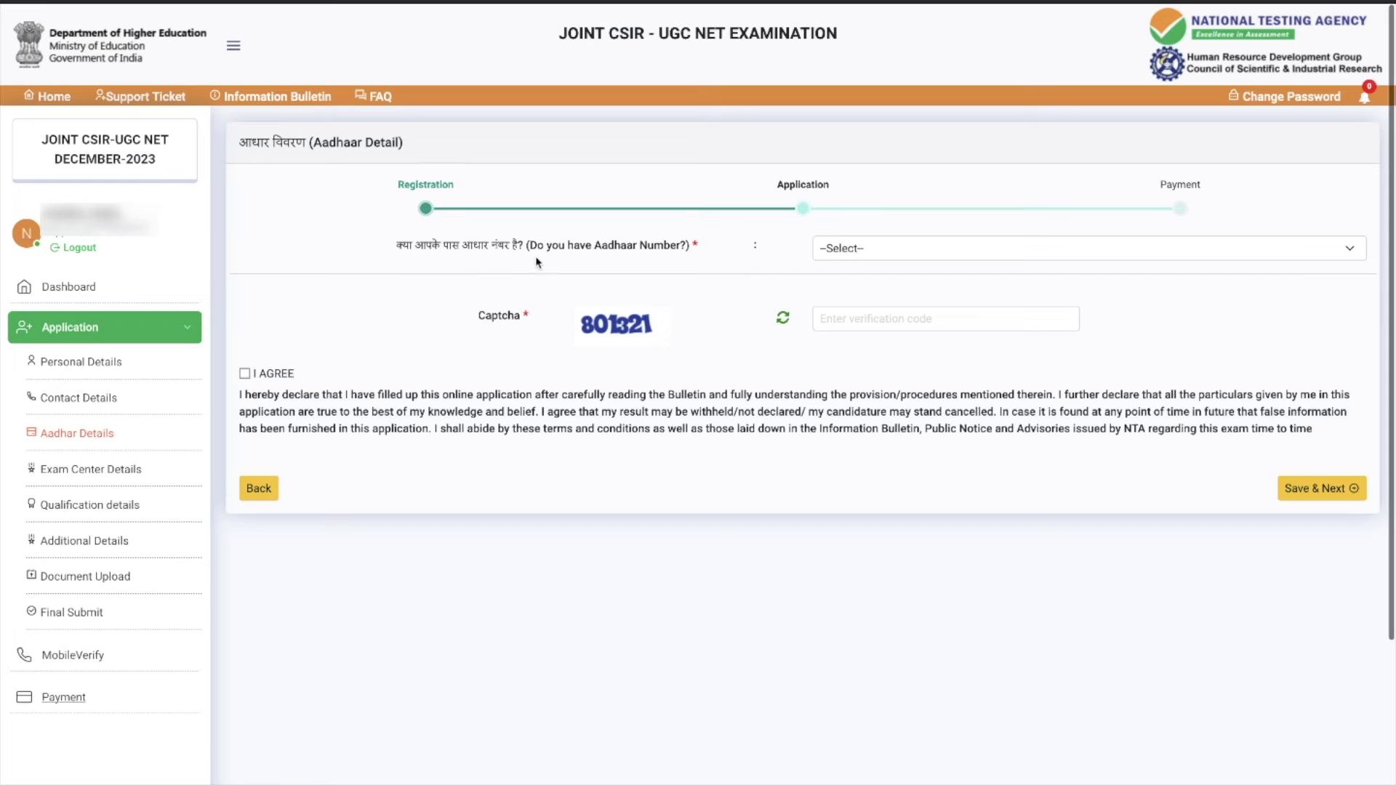
pyautogui.click(888, 253)
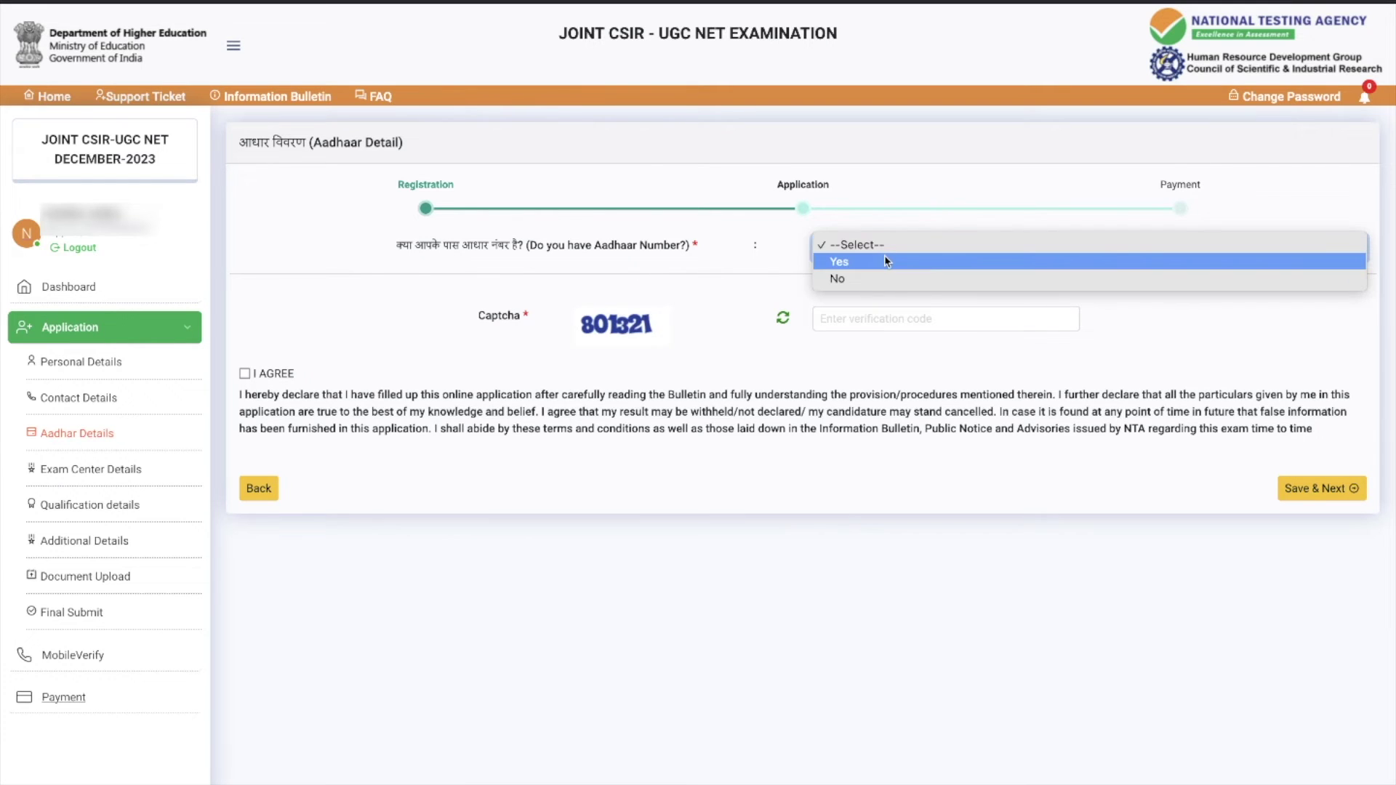
pyautogui.click(886, 260)
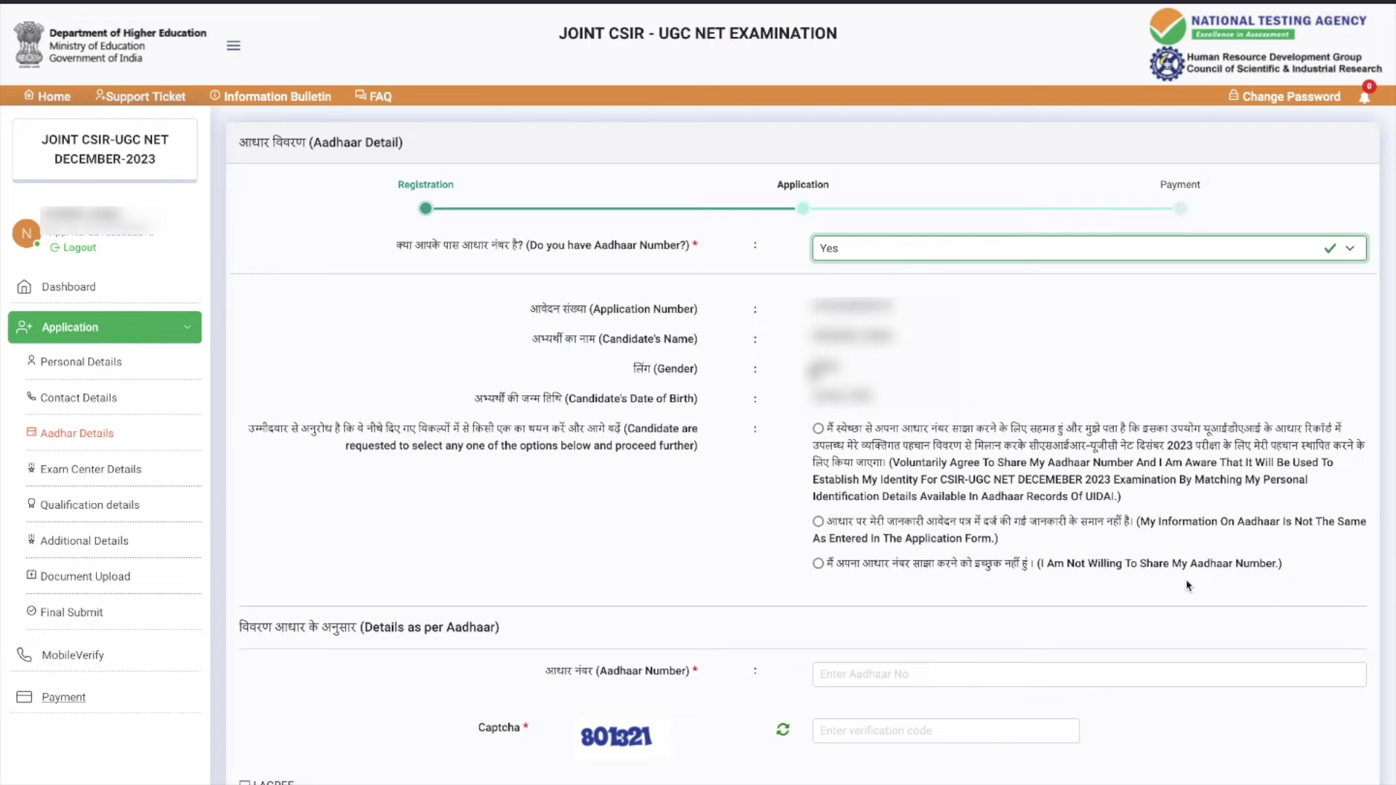
# - Choose not to share the Aadhaar number, enter the captcha, accept the declaration, and save
pyautogui.click(818, 565)
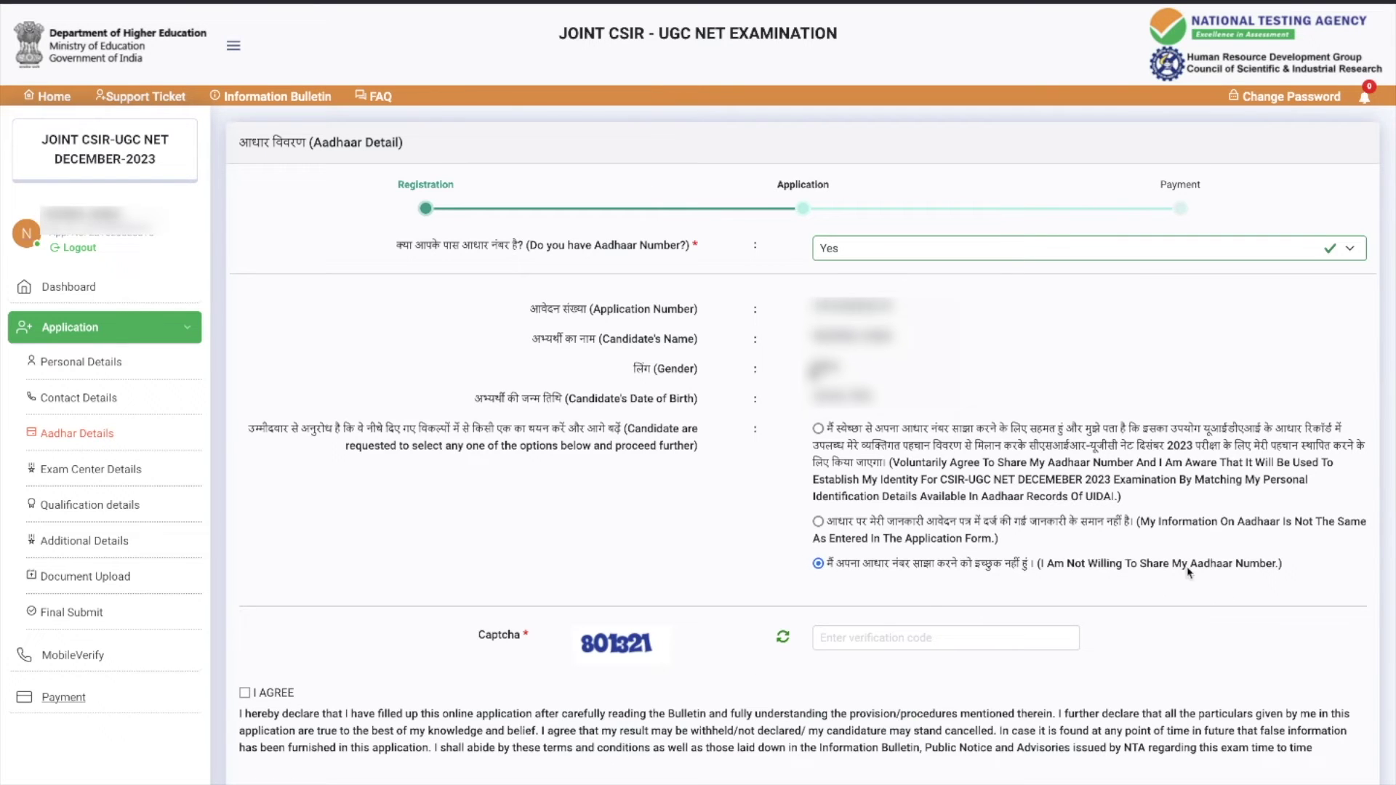
pyautogui.click(829, 637)
pyautogui.write('801321')
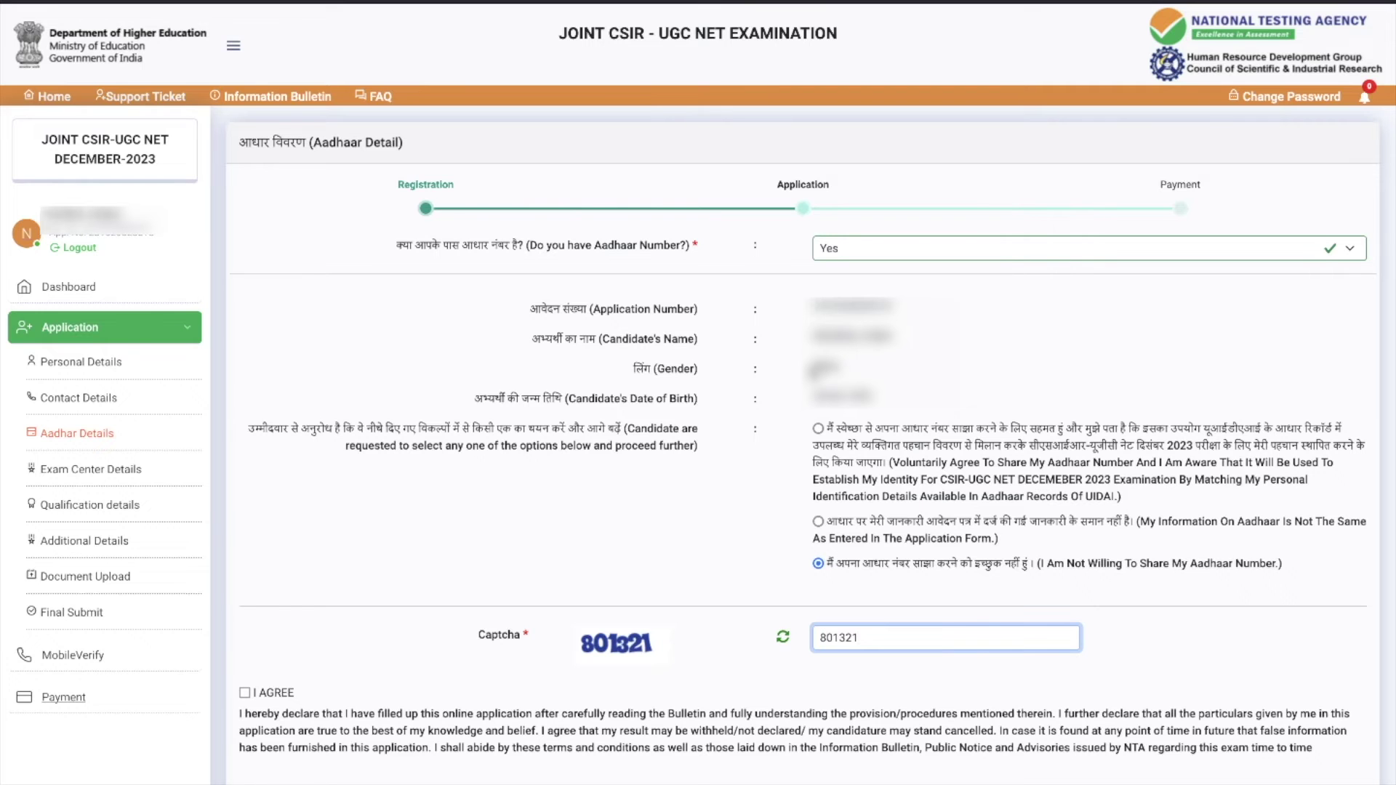
pyautogui.click(244, 693)
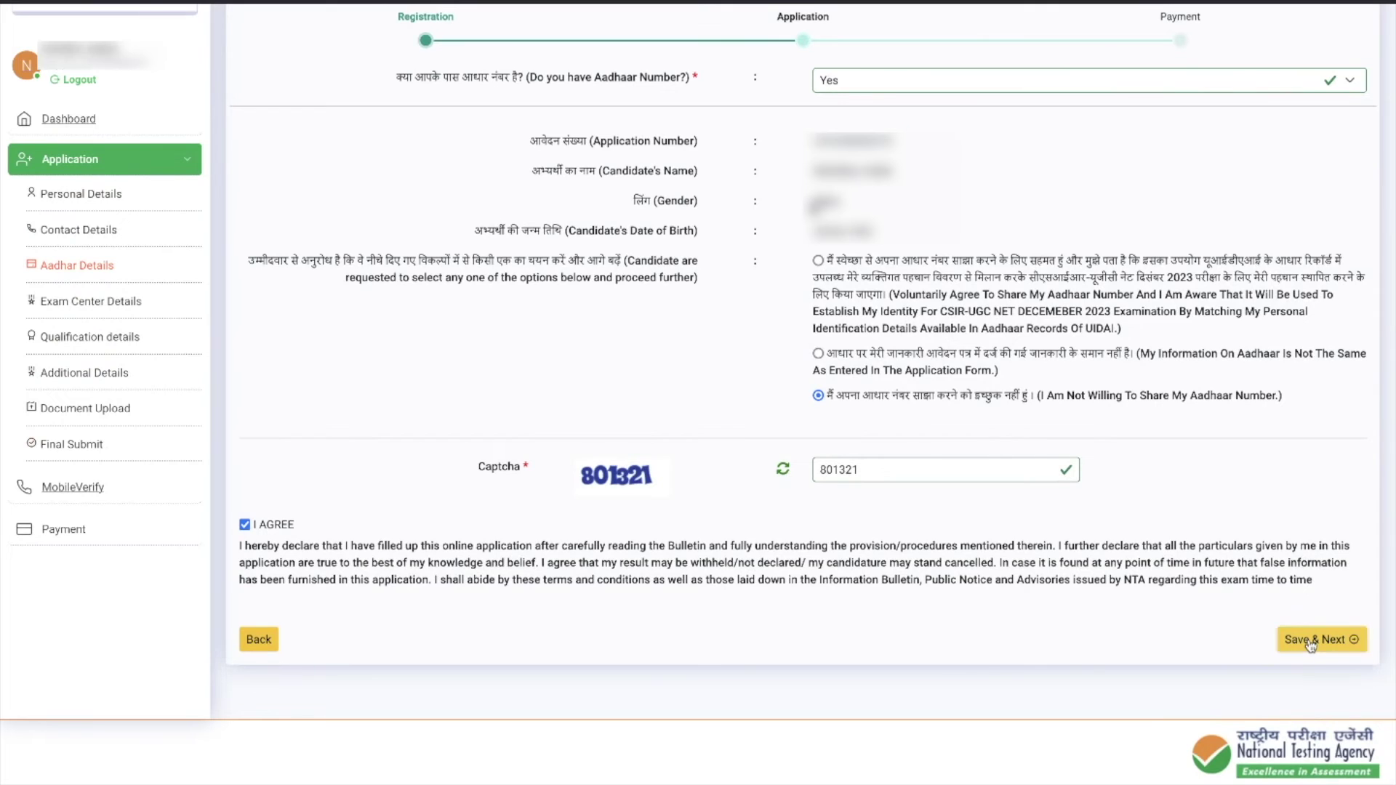
pyautogui.click(1311, 643)
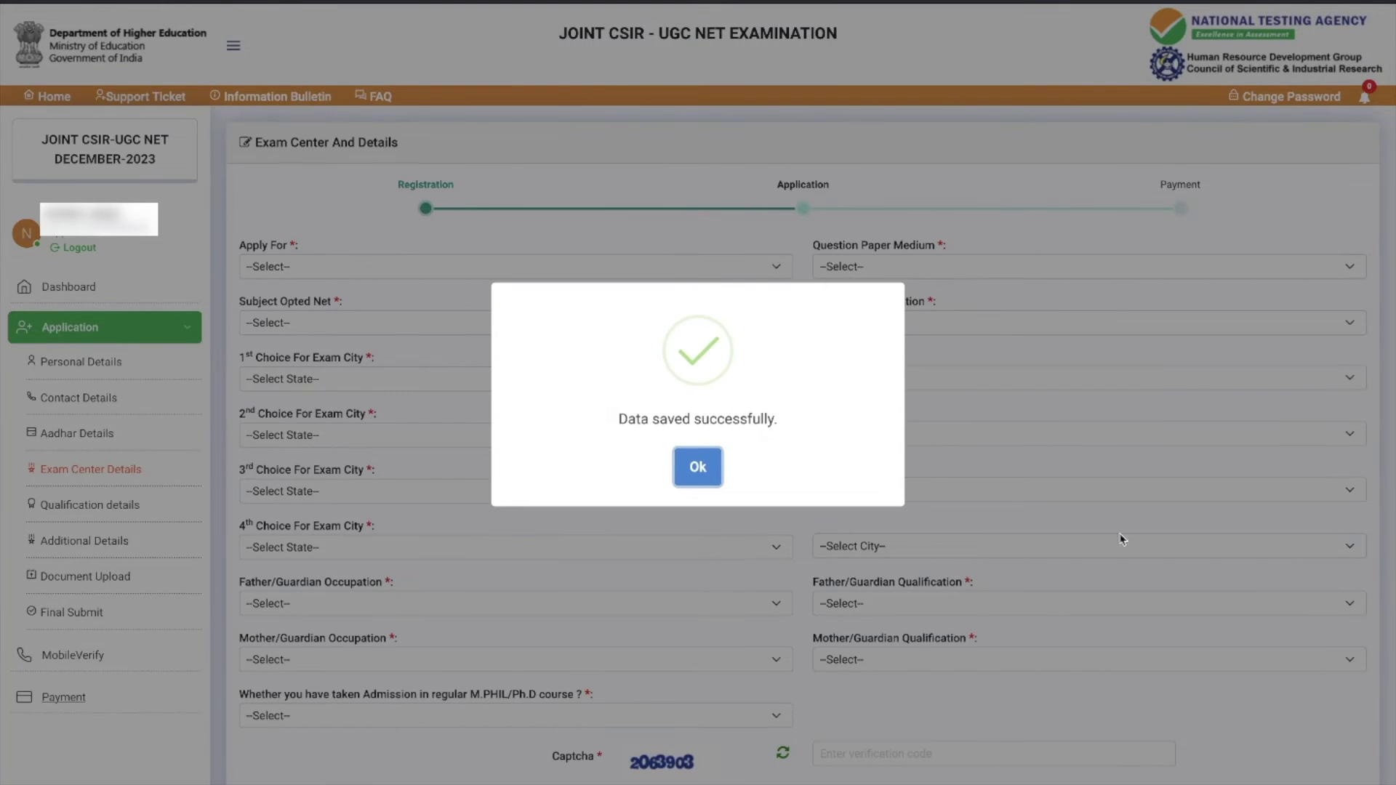
# - Dismiss the data-saved message and open the Apply For dropdown on Exam Center Details
pyautogui.click(697, 465)
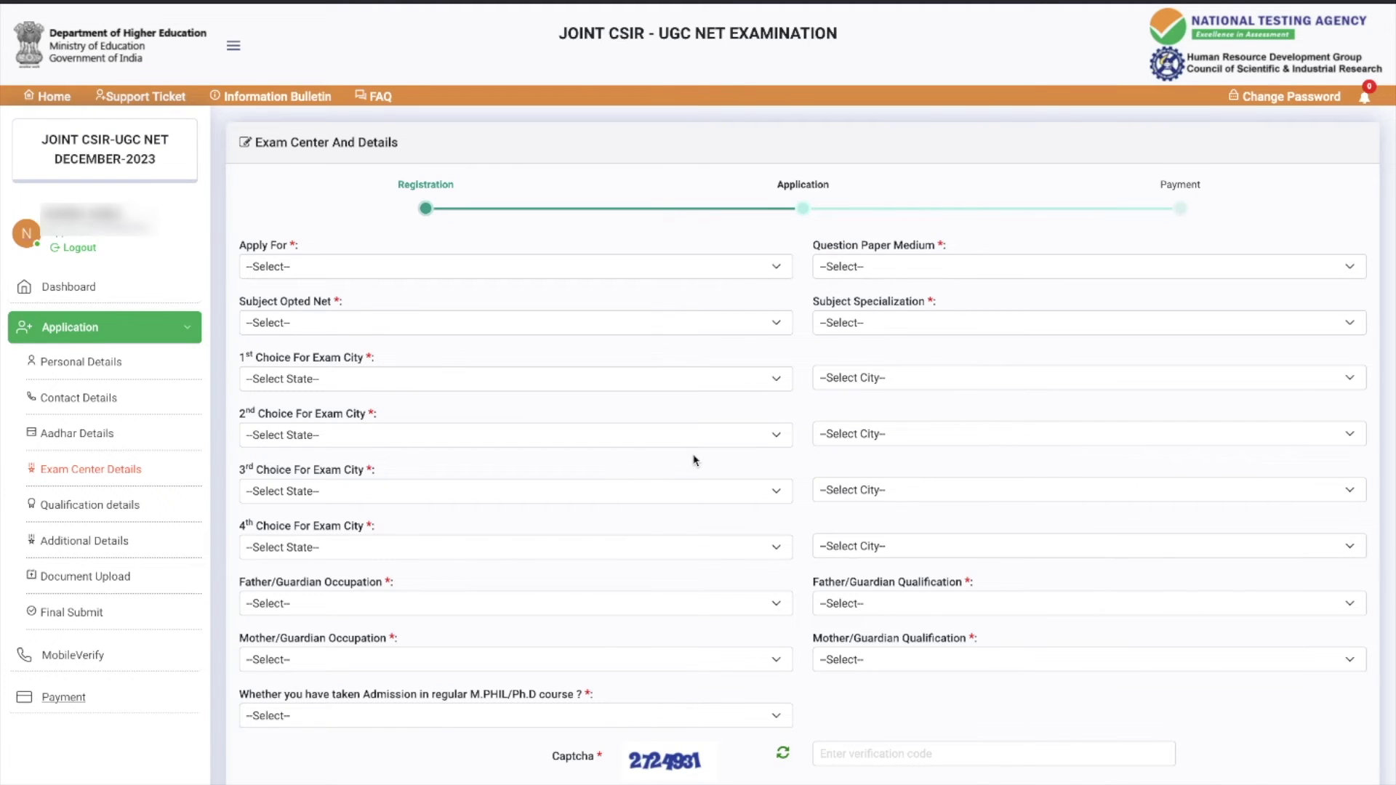
pyautogui.click(320, 267)
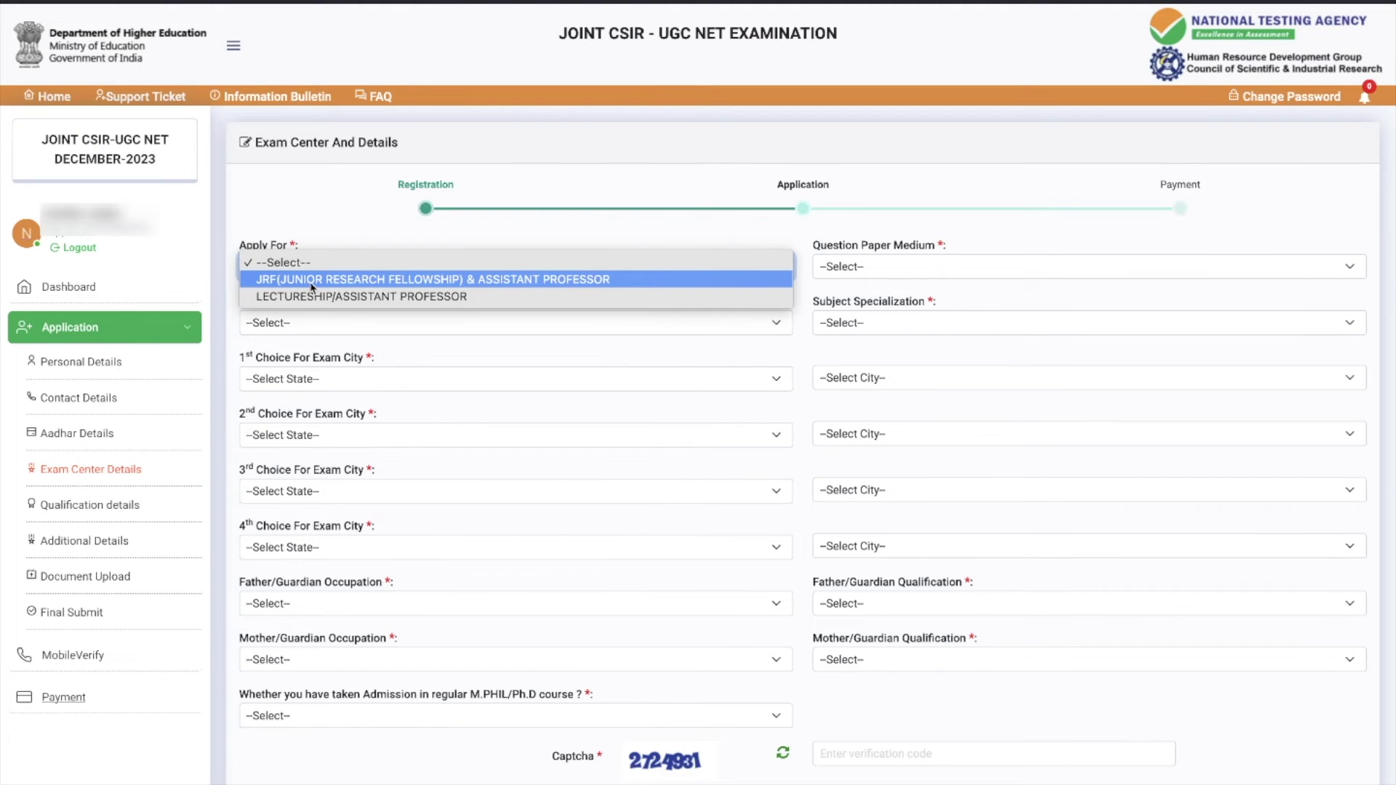
# - Apply for JRF & Assistant Professor with ENGLISH as the question paper medium
pyautogui.click(312, 284)
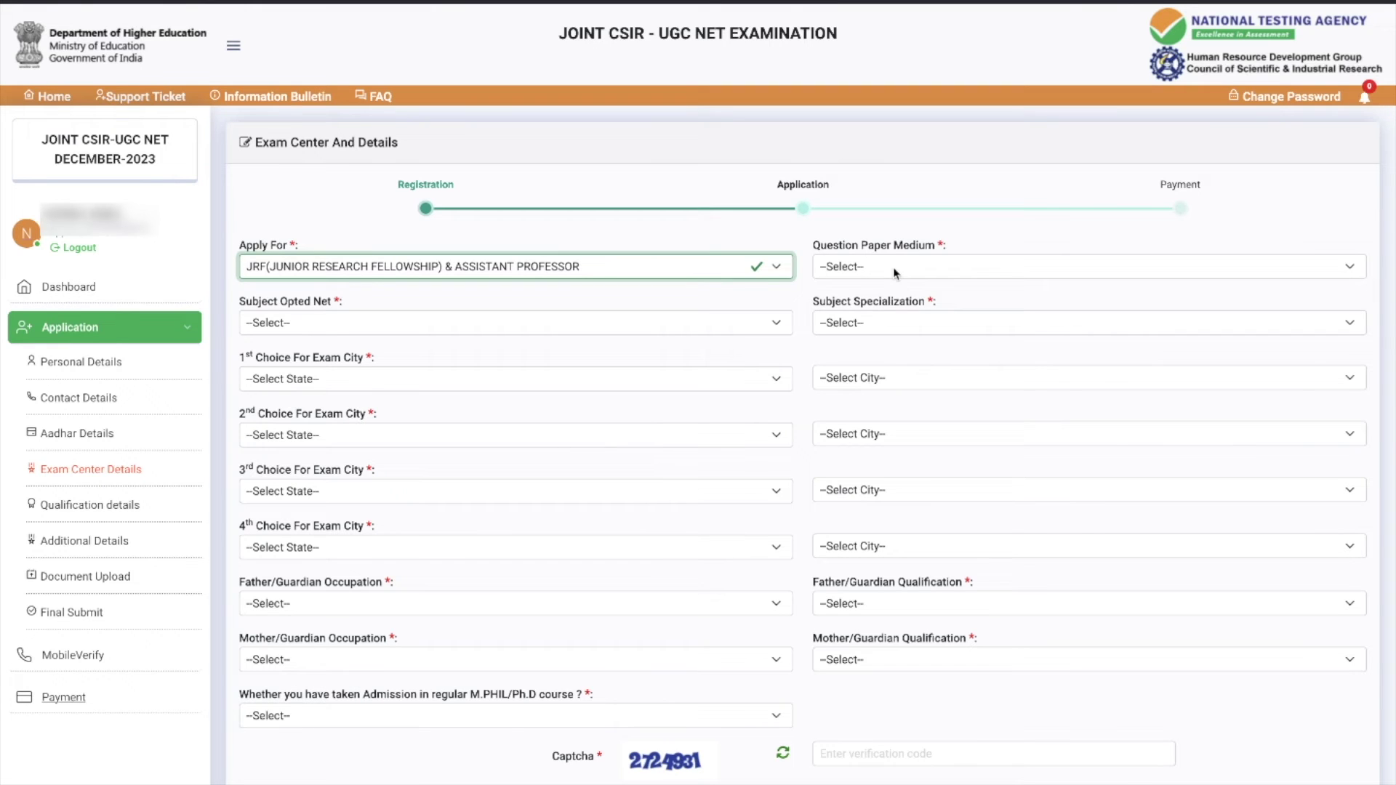
pyautogui.click(893, 272)
pyautogui.click(884, 290)
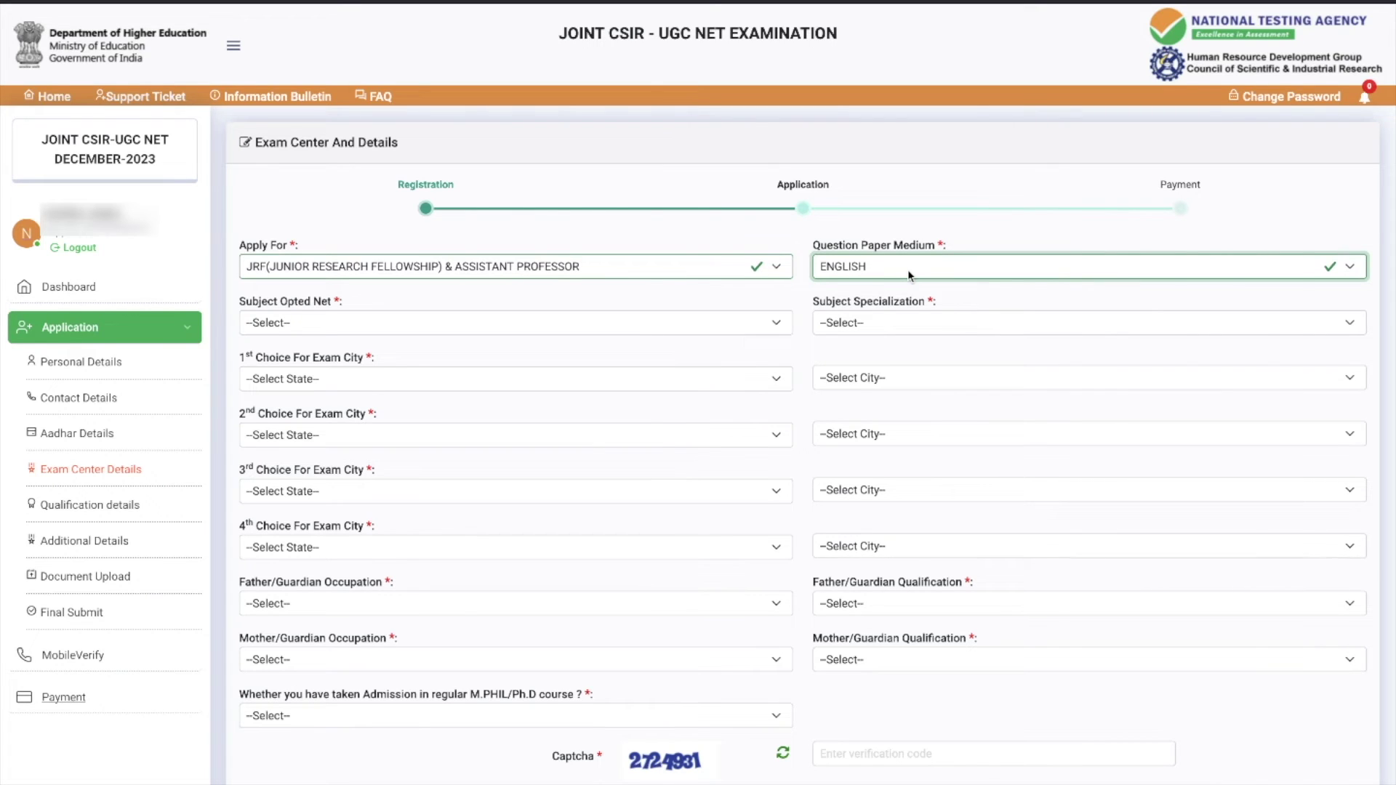
# - Choose CHEMICAL SCIENCES as the subject with Organic Chemistry as the specialization
pyautogui.click(323, 320)
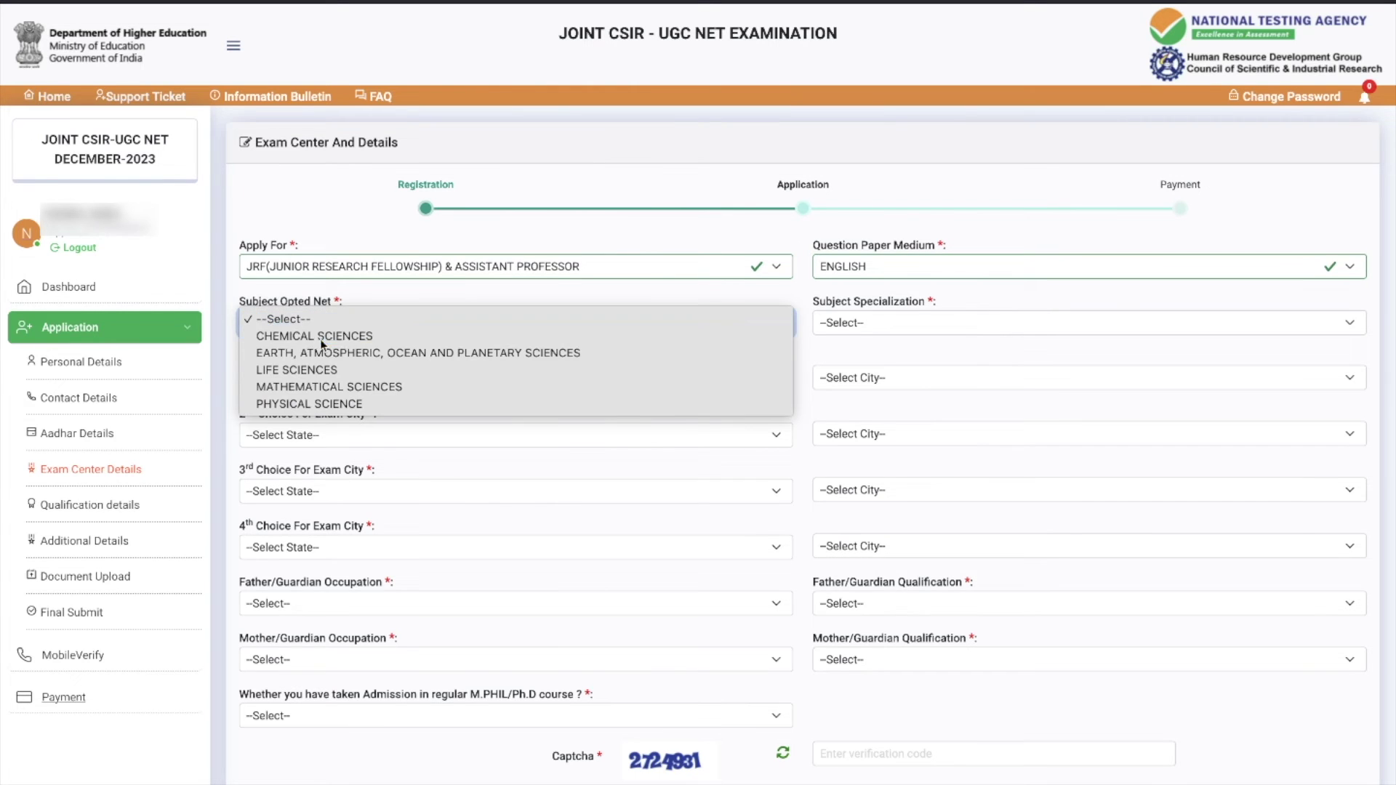
pyautogui.click(320, 336)
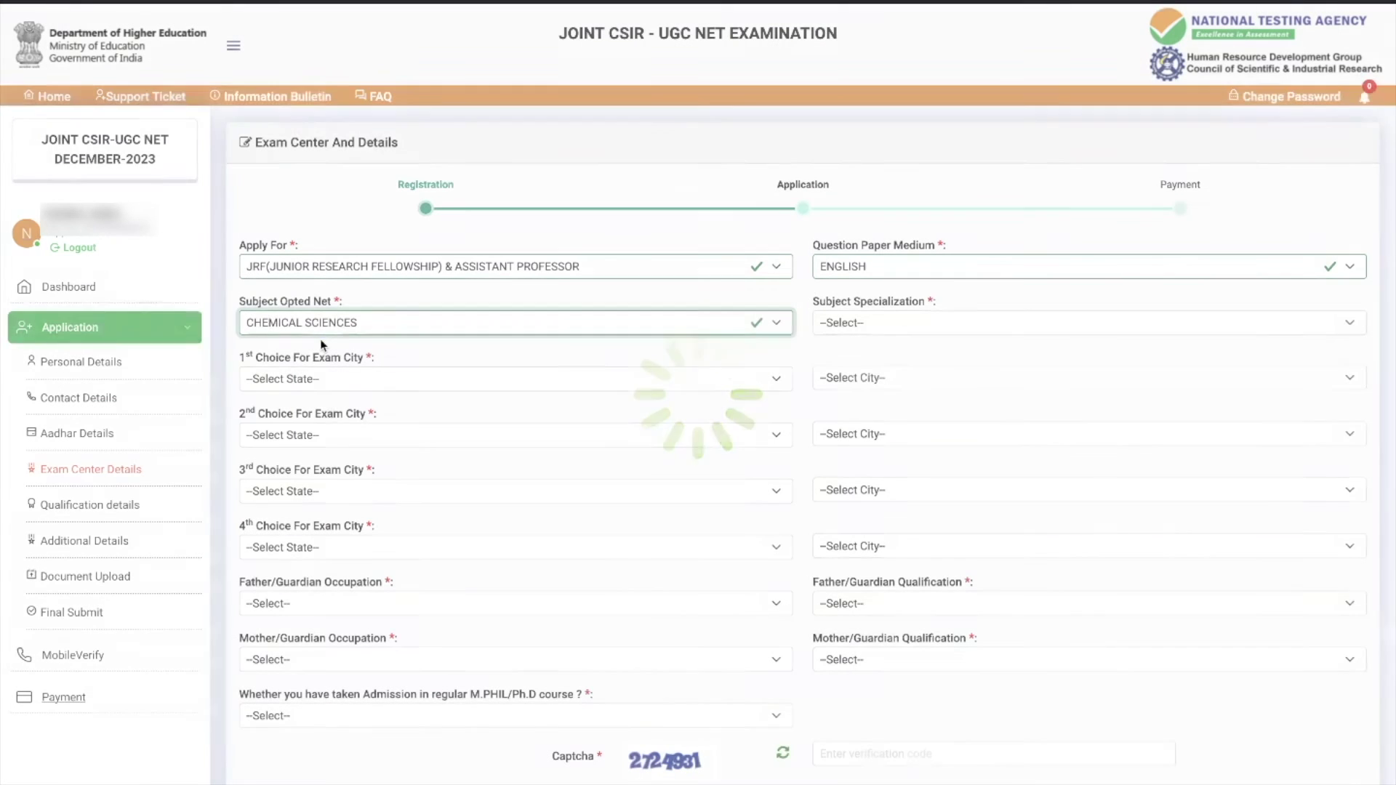
pyautogui.click(865, 329)
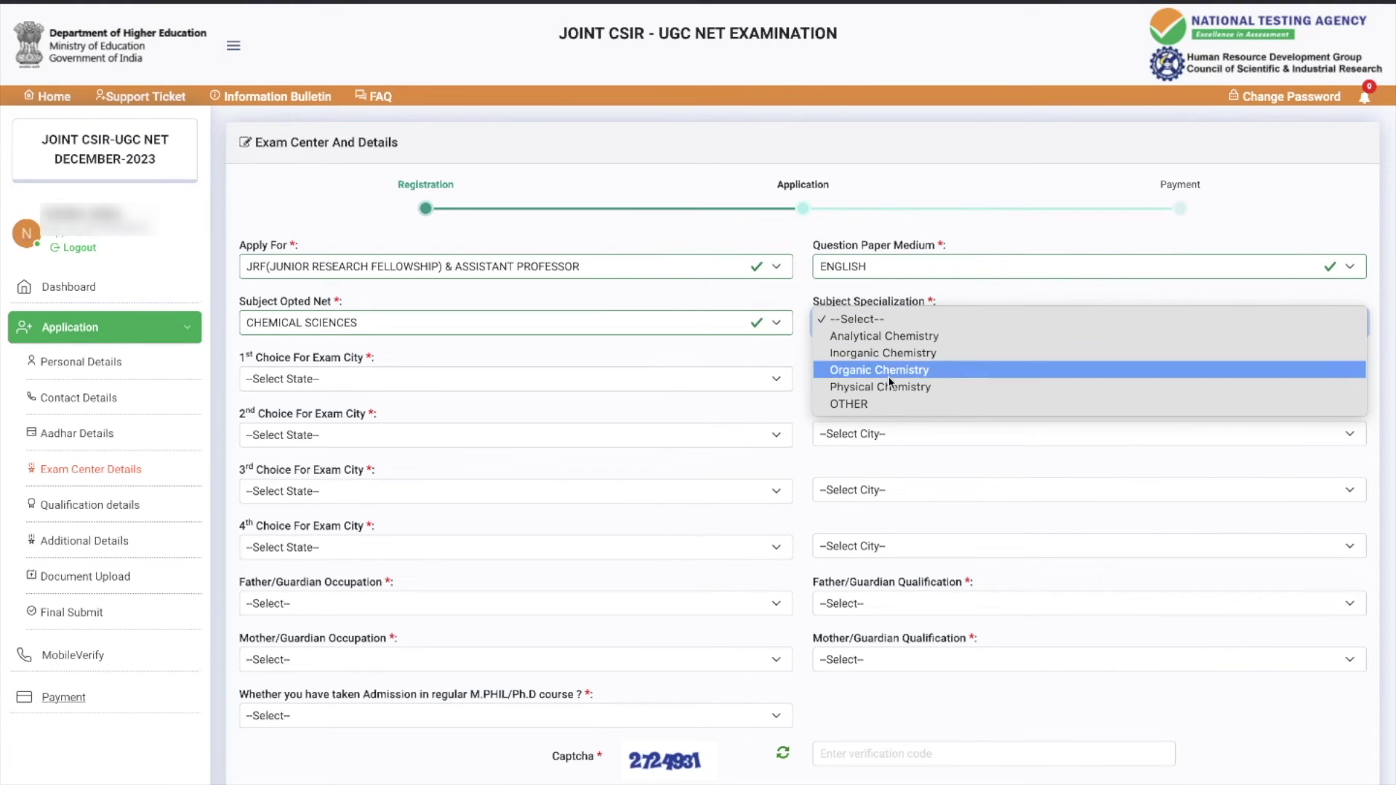
pyautogui.click(861, 405)
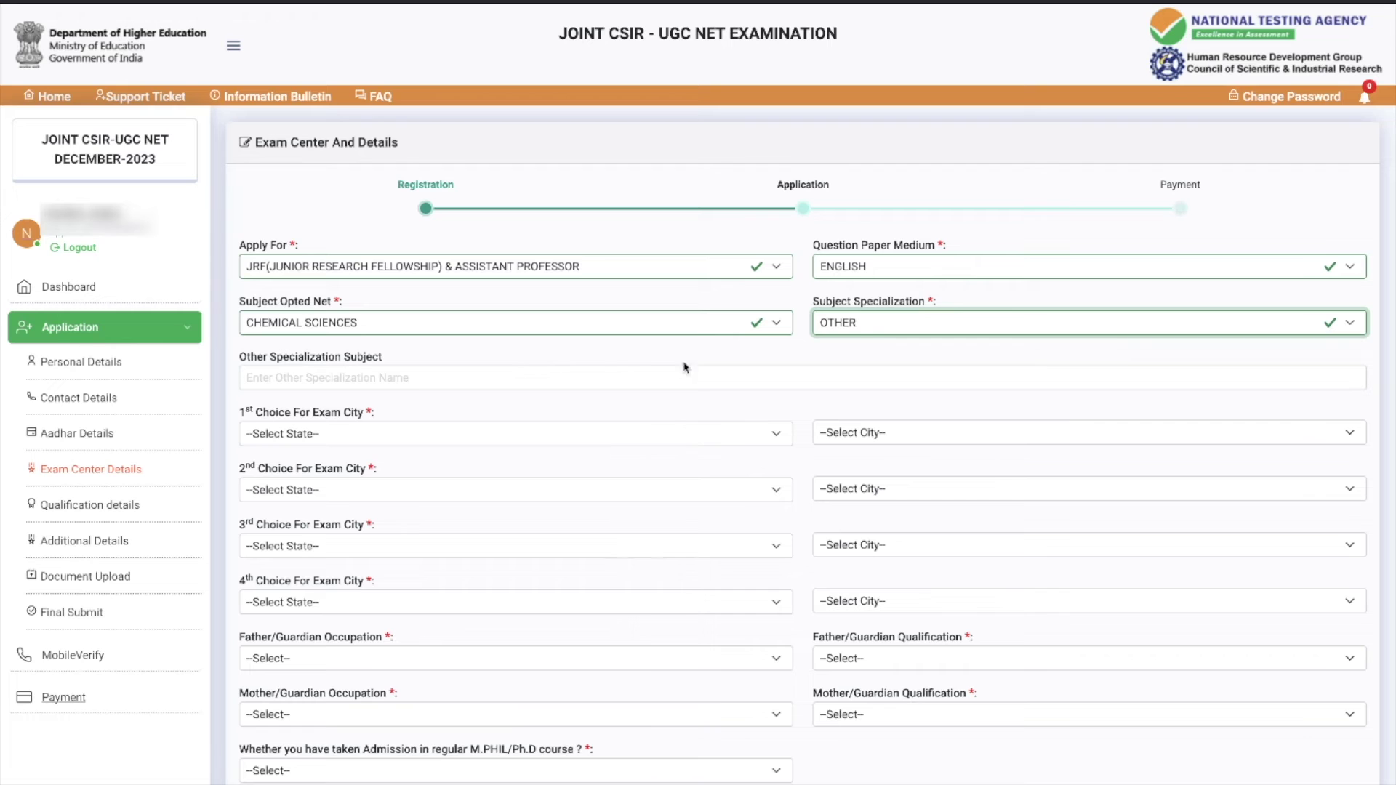
pyautogui.click(860, 328)
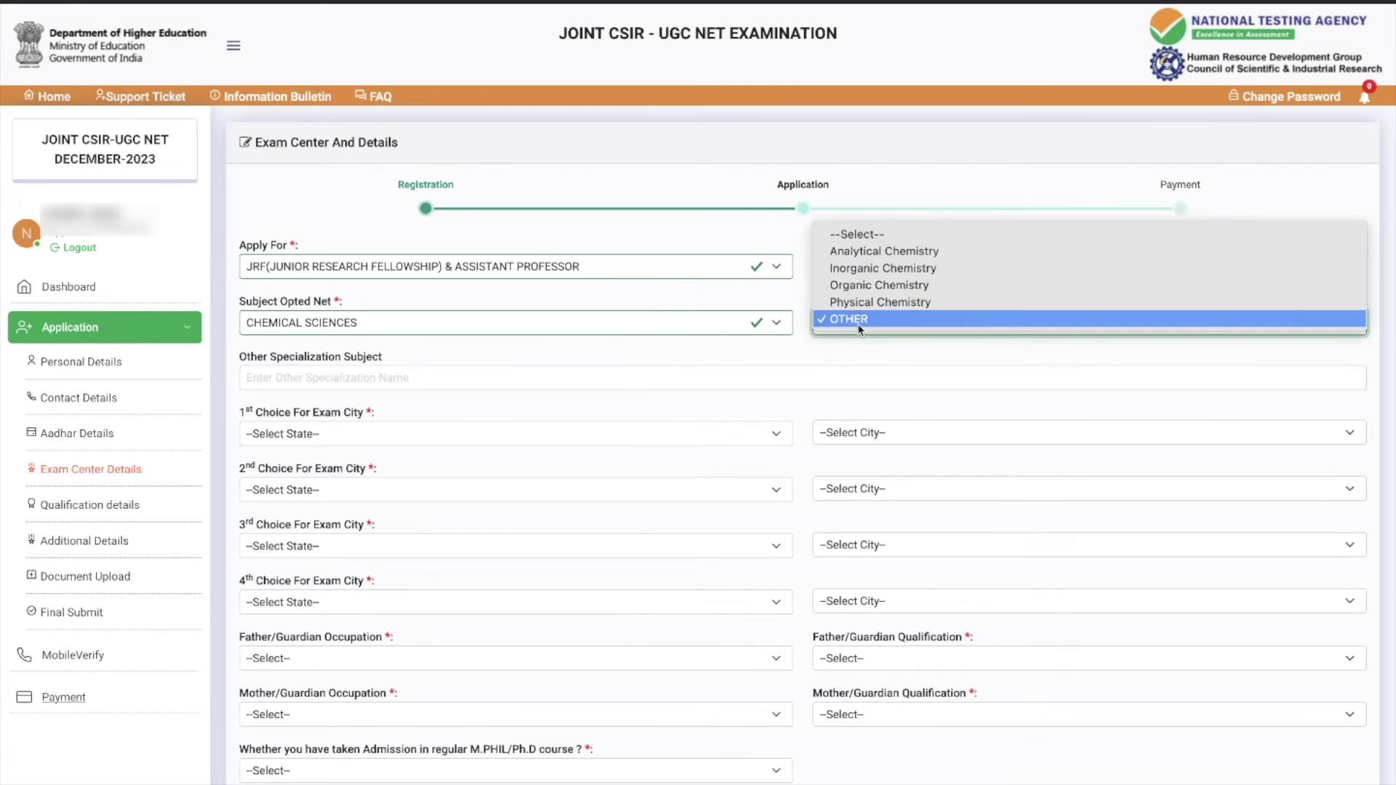
pyautogui.click(865, 284)
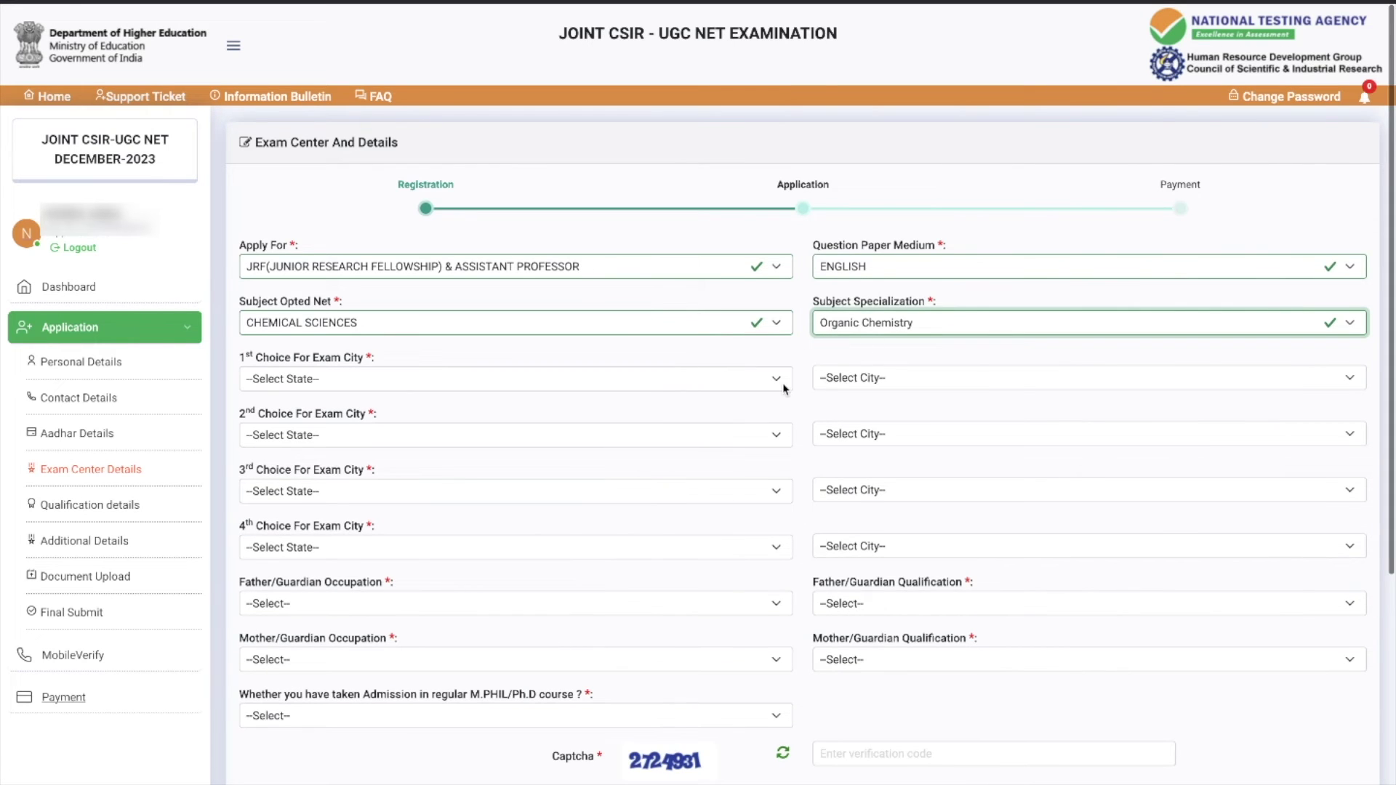
# - Choose UTTAR PRADESH as the state for the first exam city choice
pyautogui.click(514, 379)
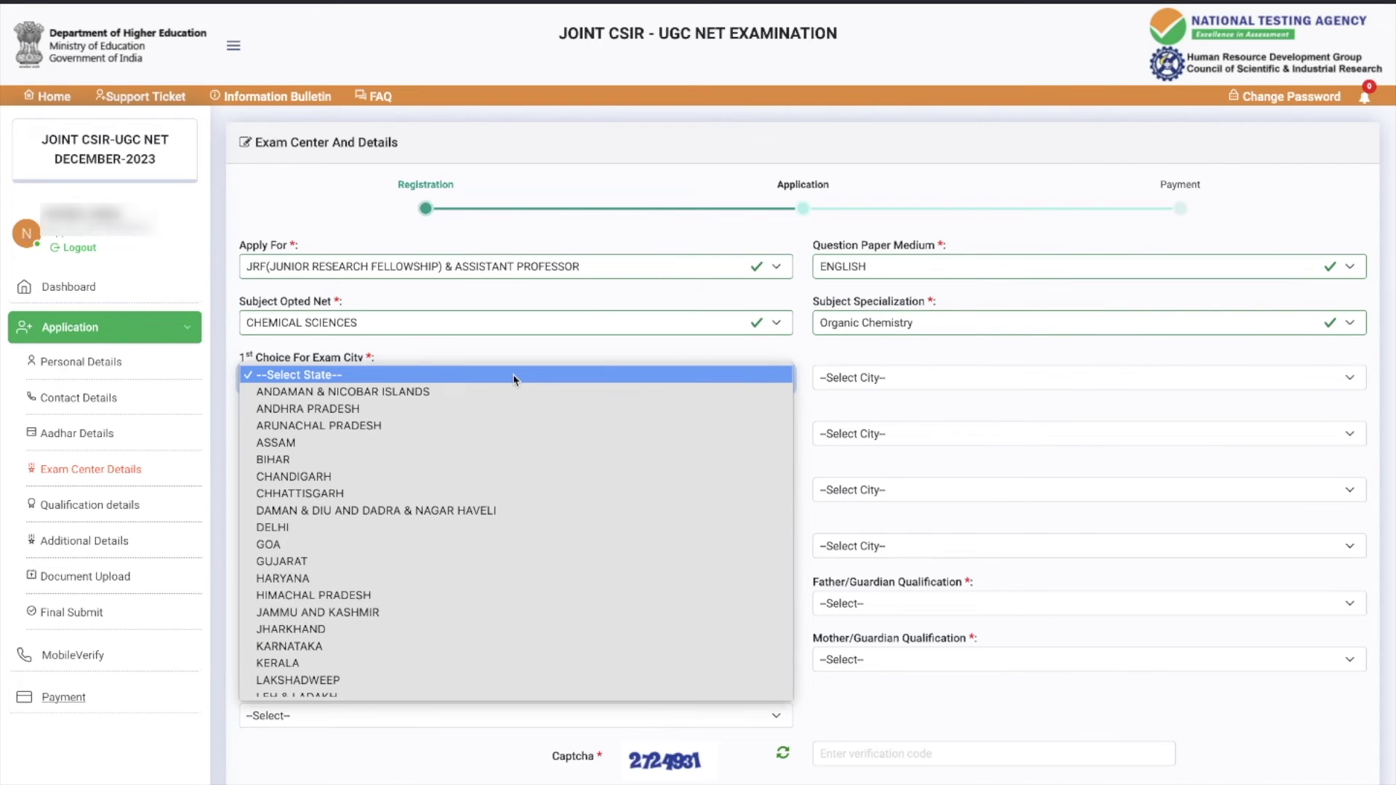
pyautogui.scroll(-4, 500, 520)
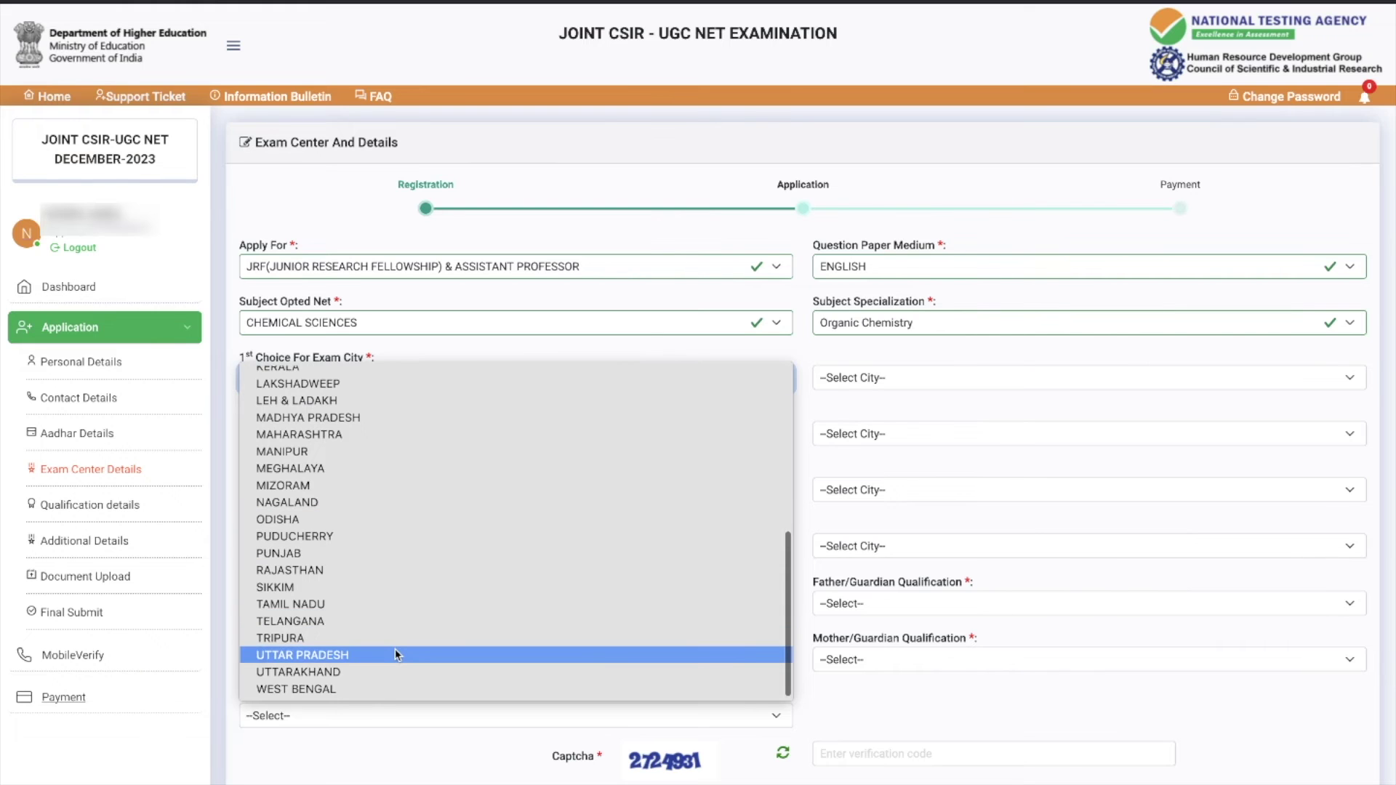
pyautogui.click(396, 655)
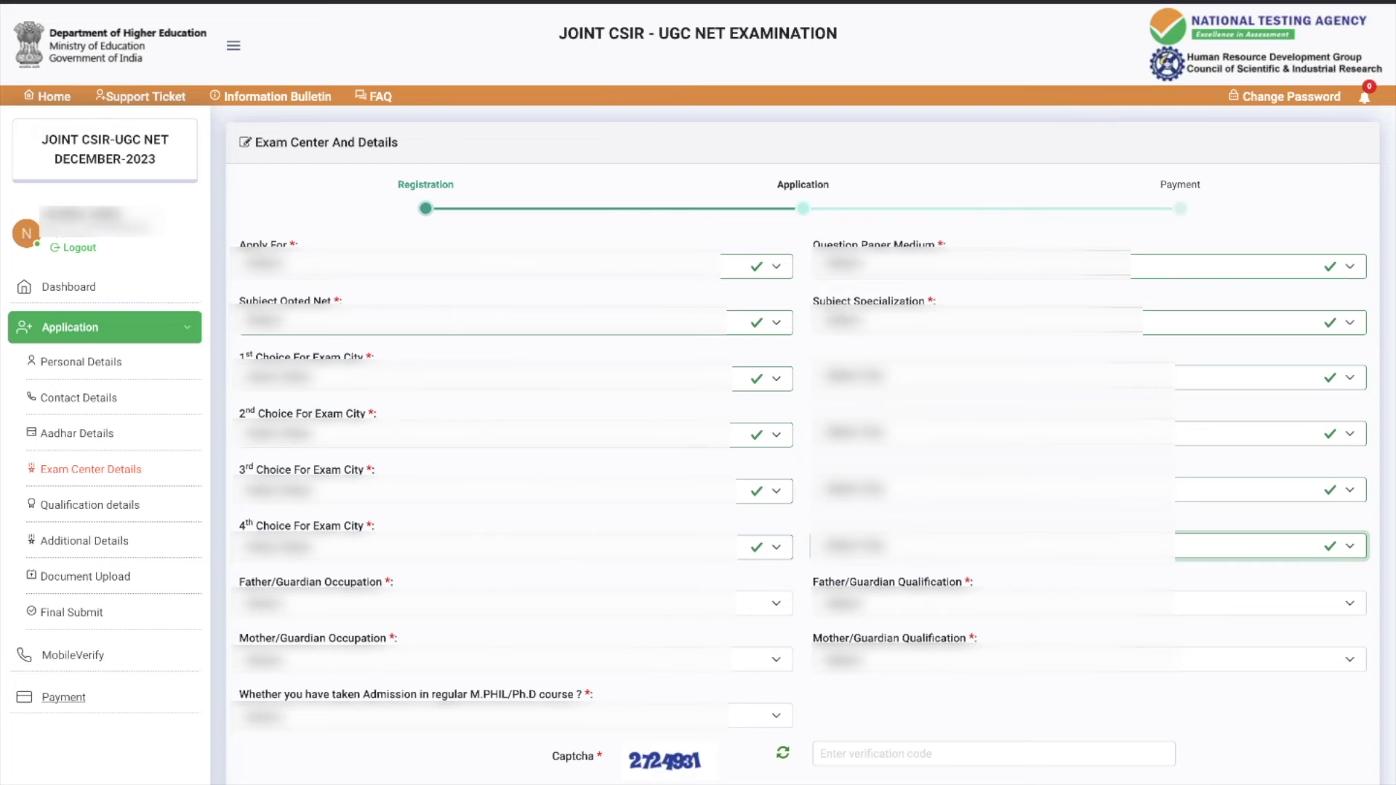
pyautogui.scroll(-4, 356, 500)
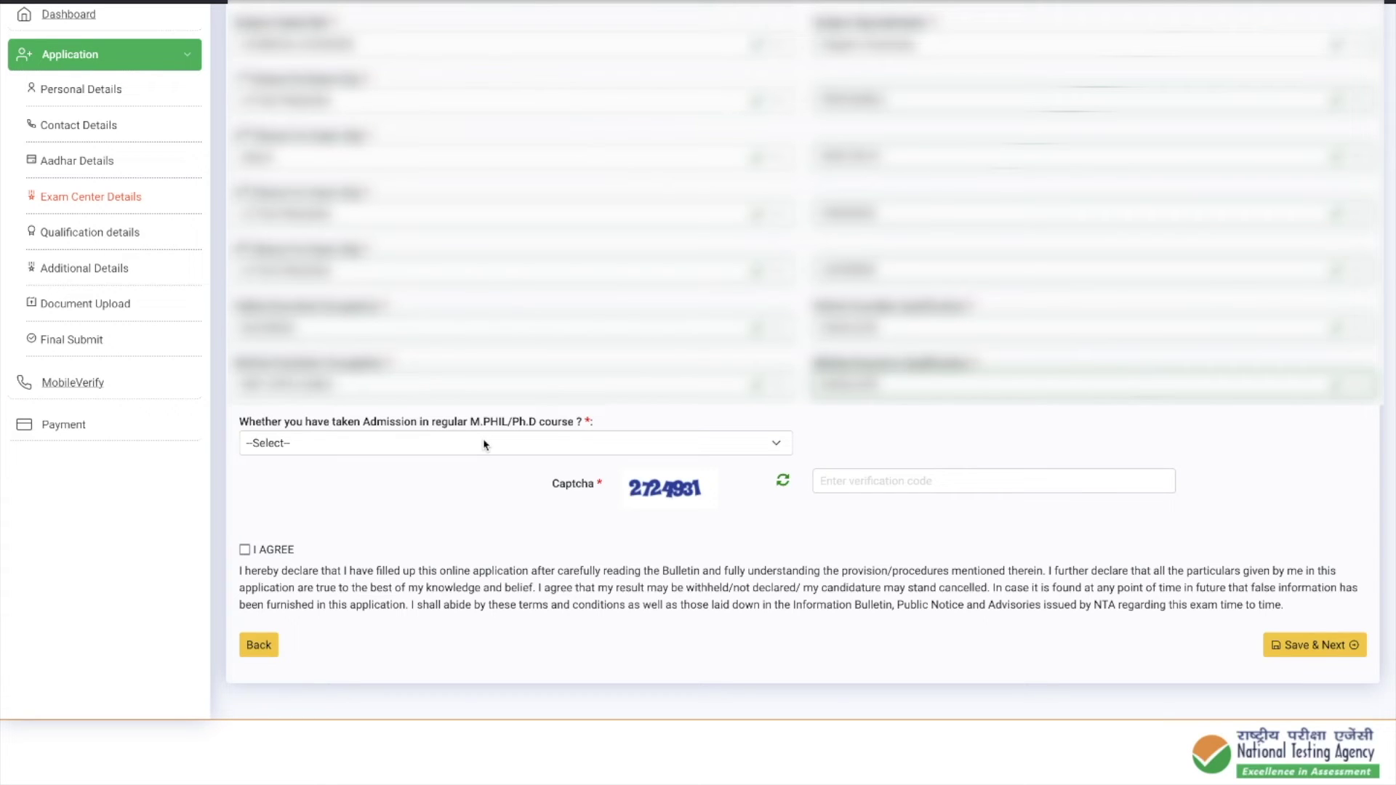
# - Answer Yes to M.Phil/Ph.D admission and visit the university name and admission year fields
pyautogui.click(484, 444)
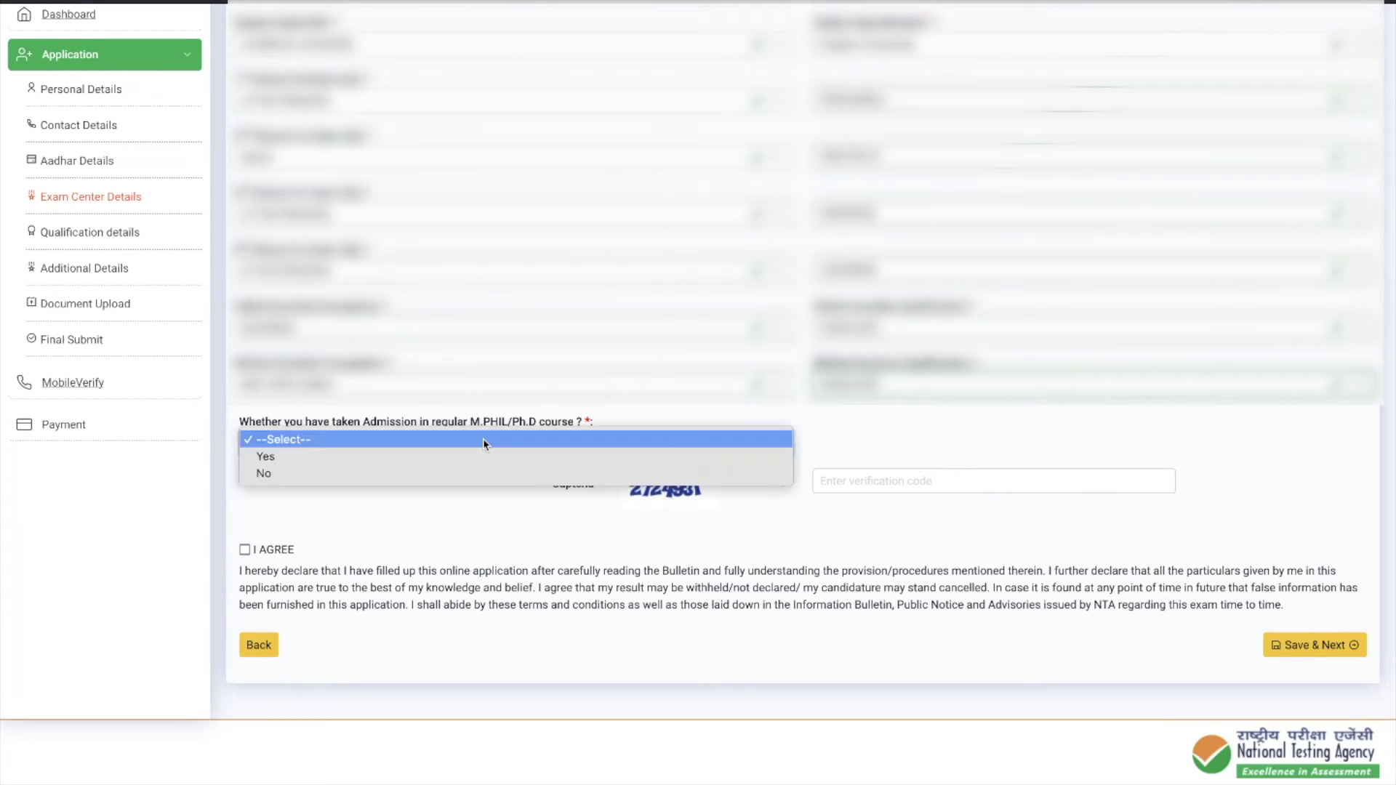
pyautogui.click(467, 457)
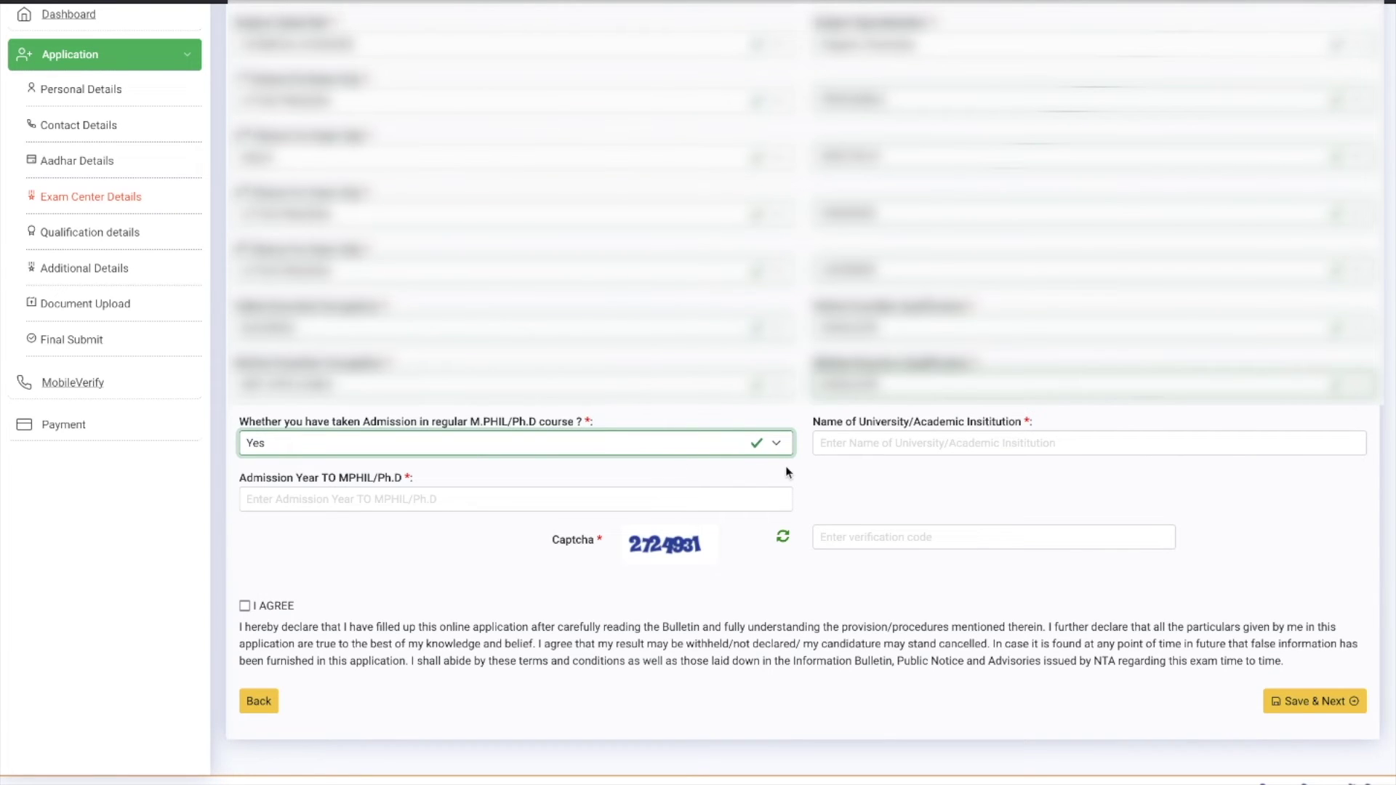
pyautogui.click(854, 439)
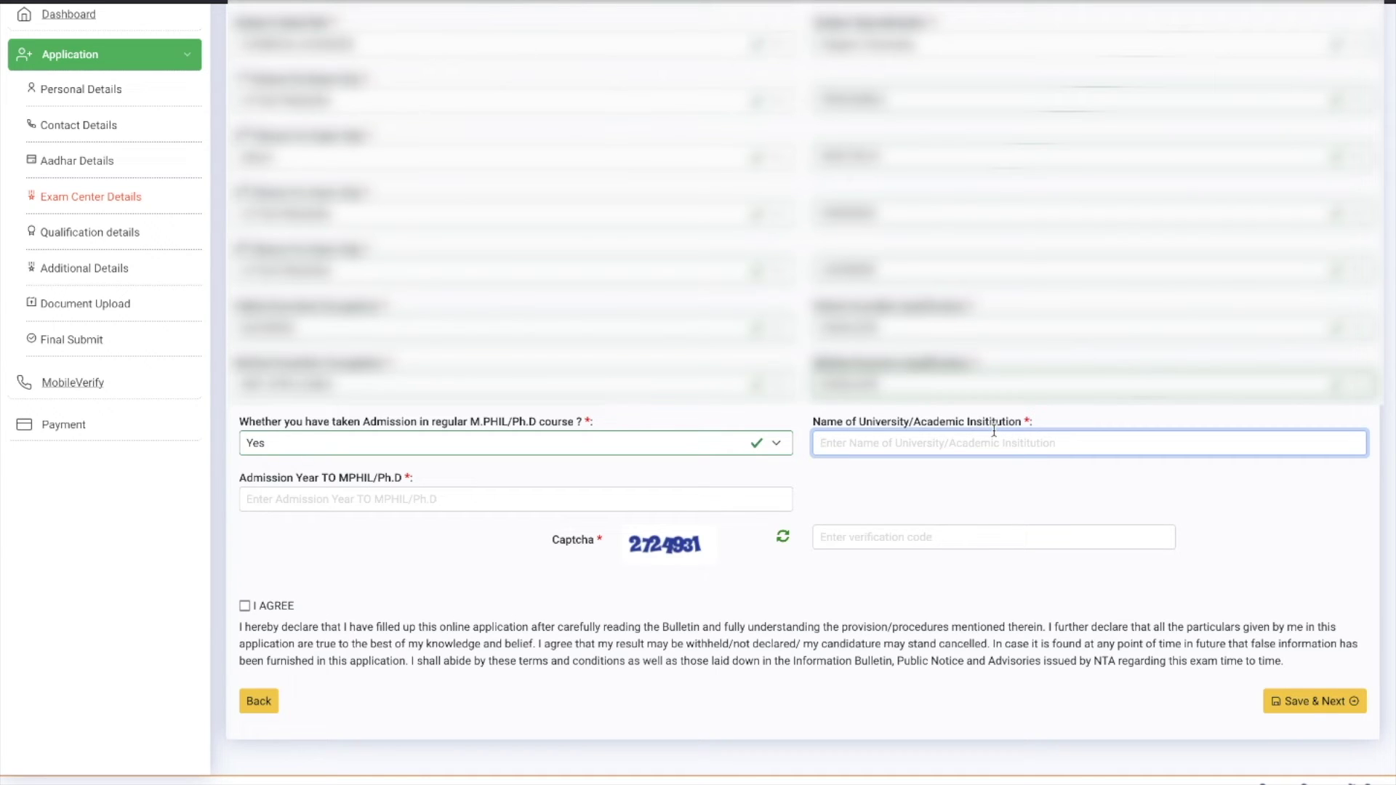
pyautogui.click(304, 499)
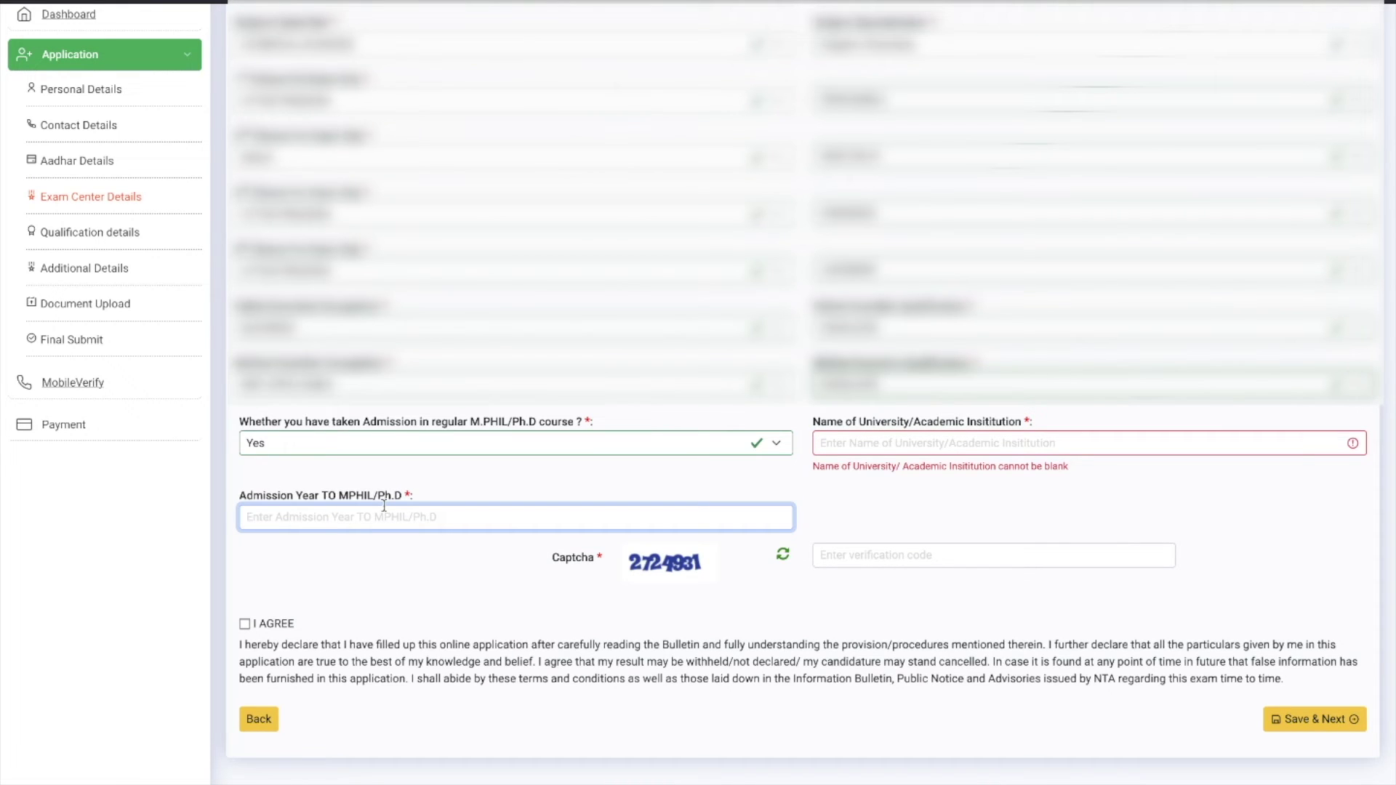
pyautogui.click(450, 442)
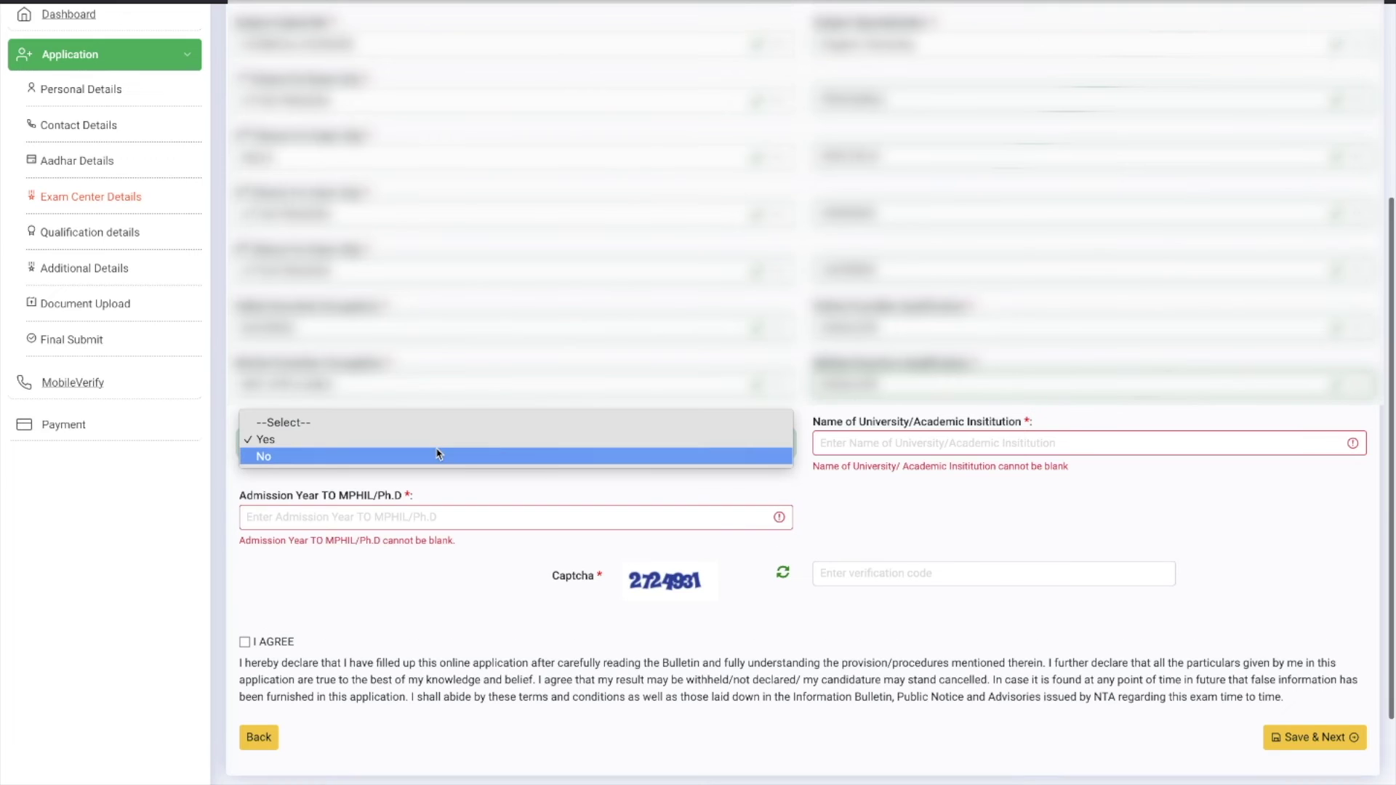
# - Change M.Phil/Ph.D admission to No and answer Yes to completed Master's degree
pyautogui.click(434, 453)
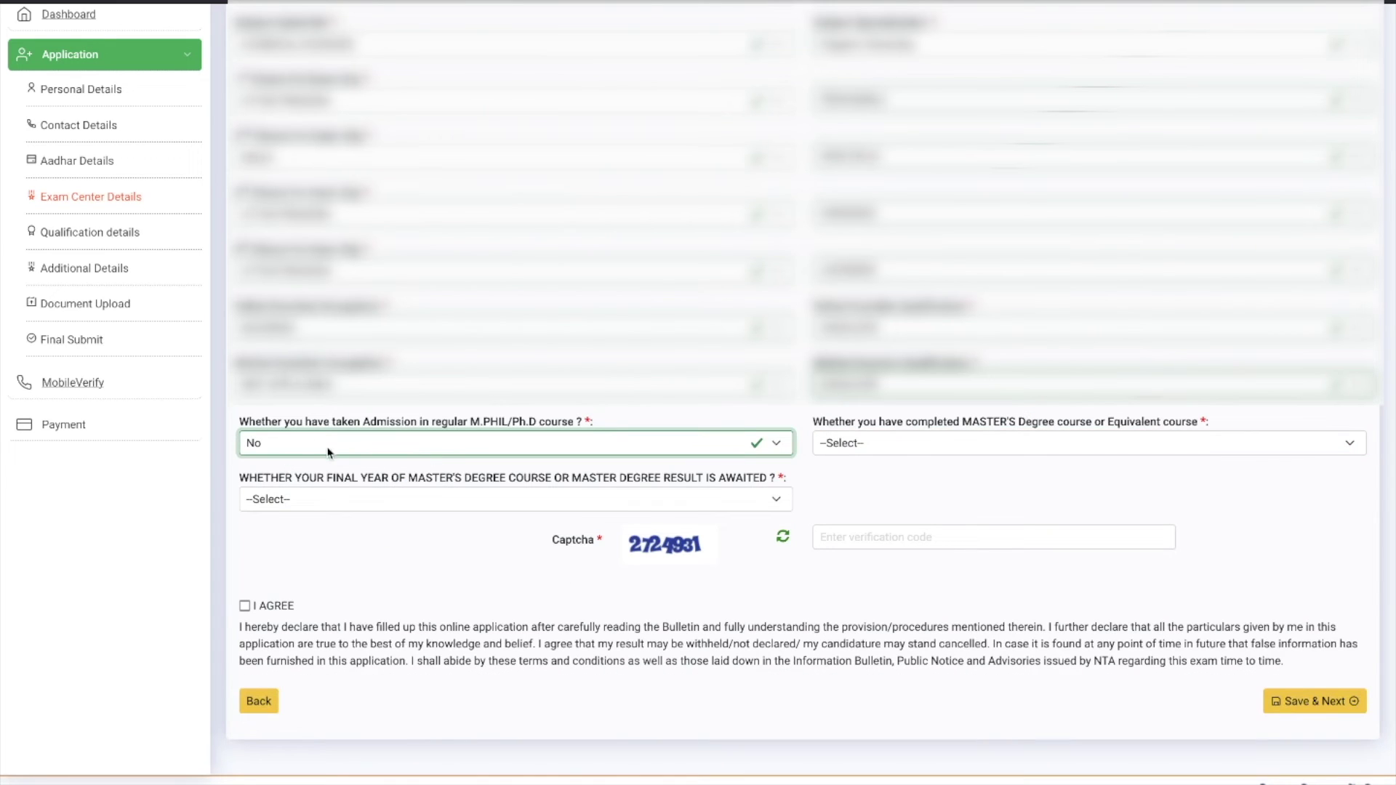
pyautogui.click(878, 450)
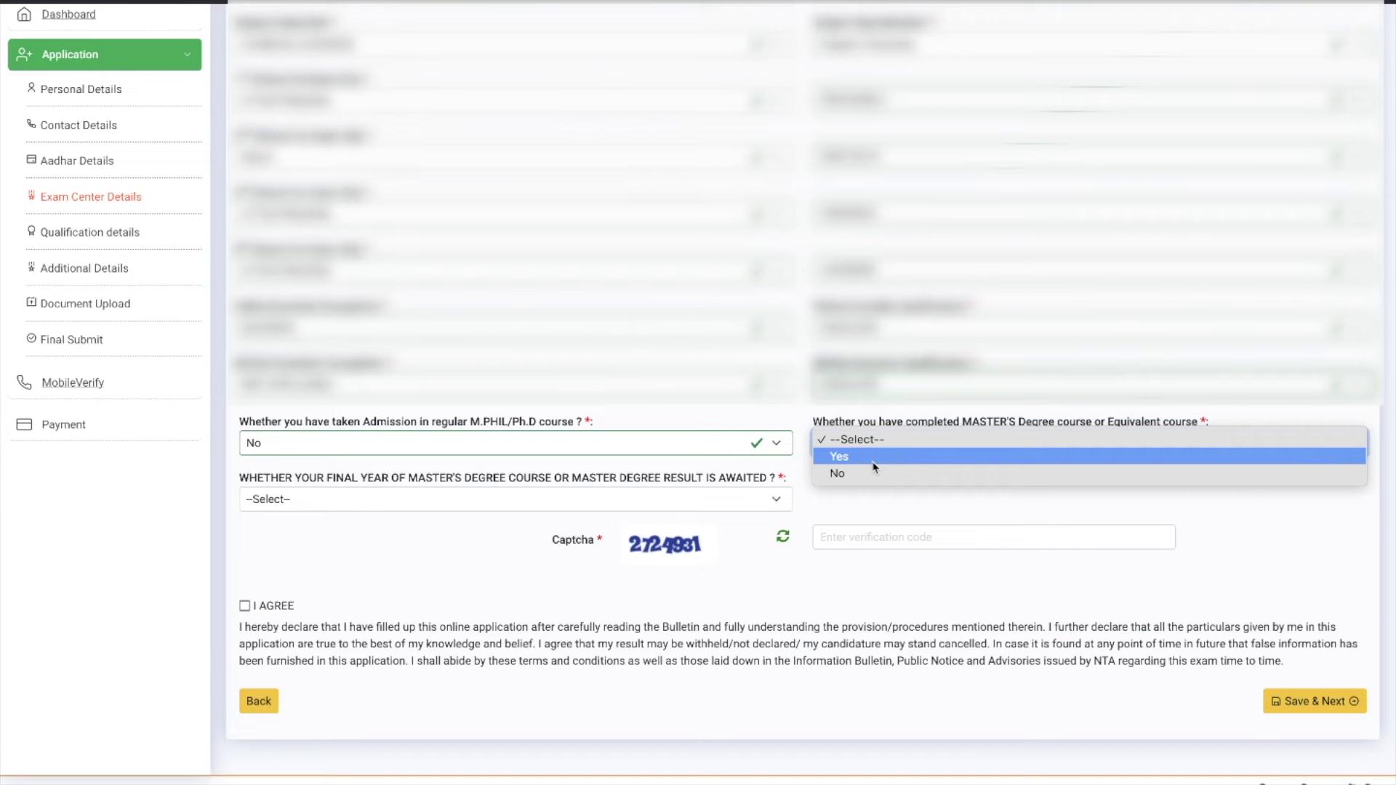
pyautogui.click(872, 458)
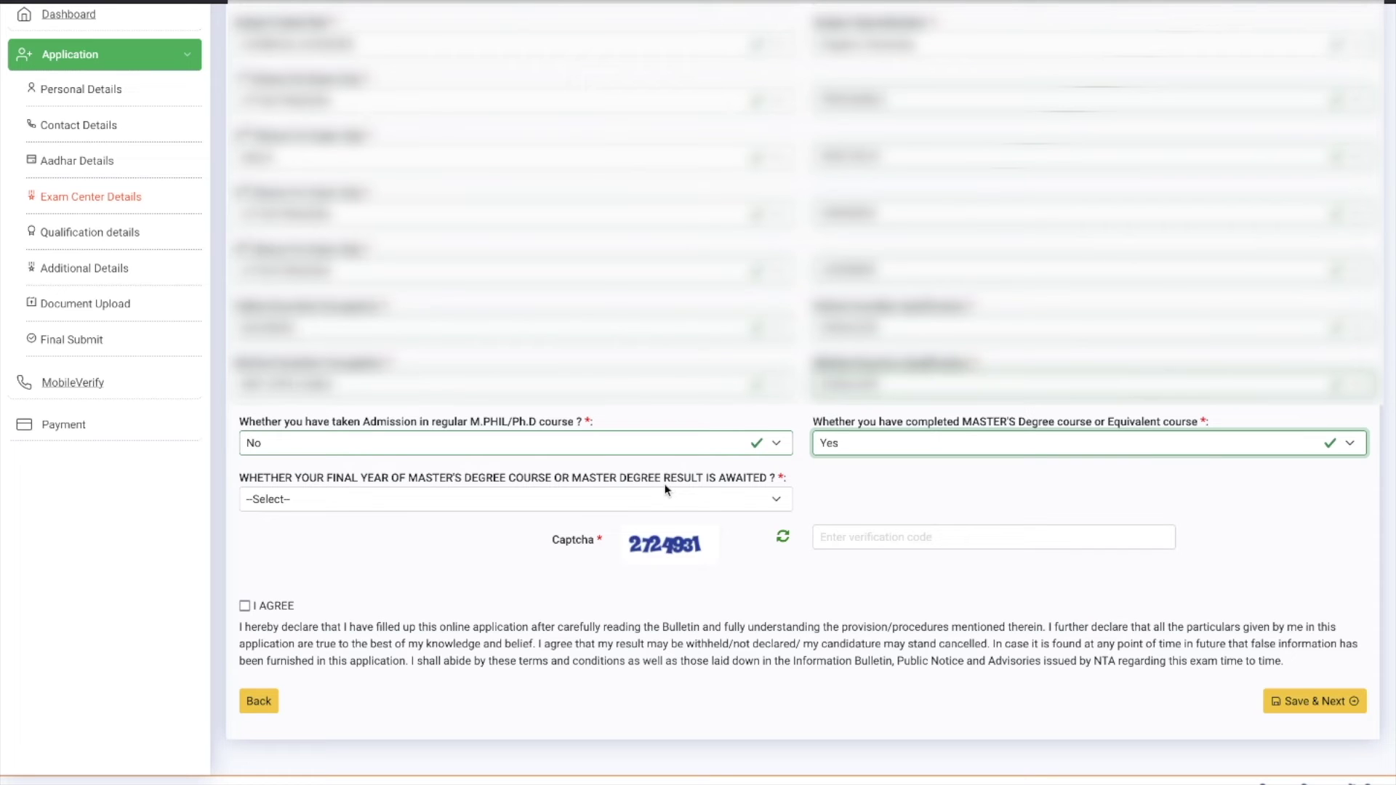
# - Set Master's result awaited to No, then answer Yes to M.PHIL/Ph.D admission
pyautogui.click(603, 502)
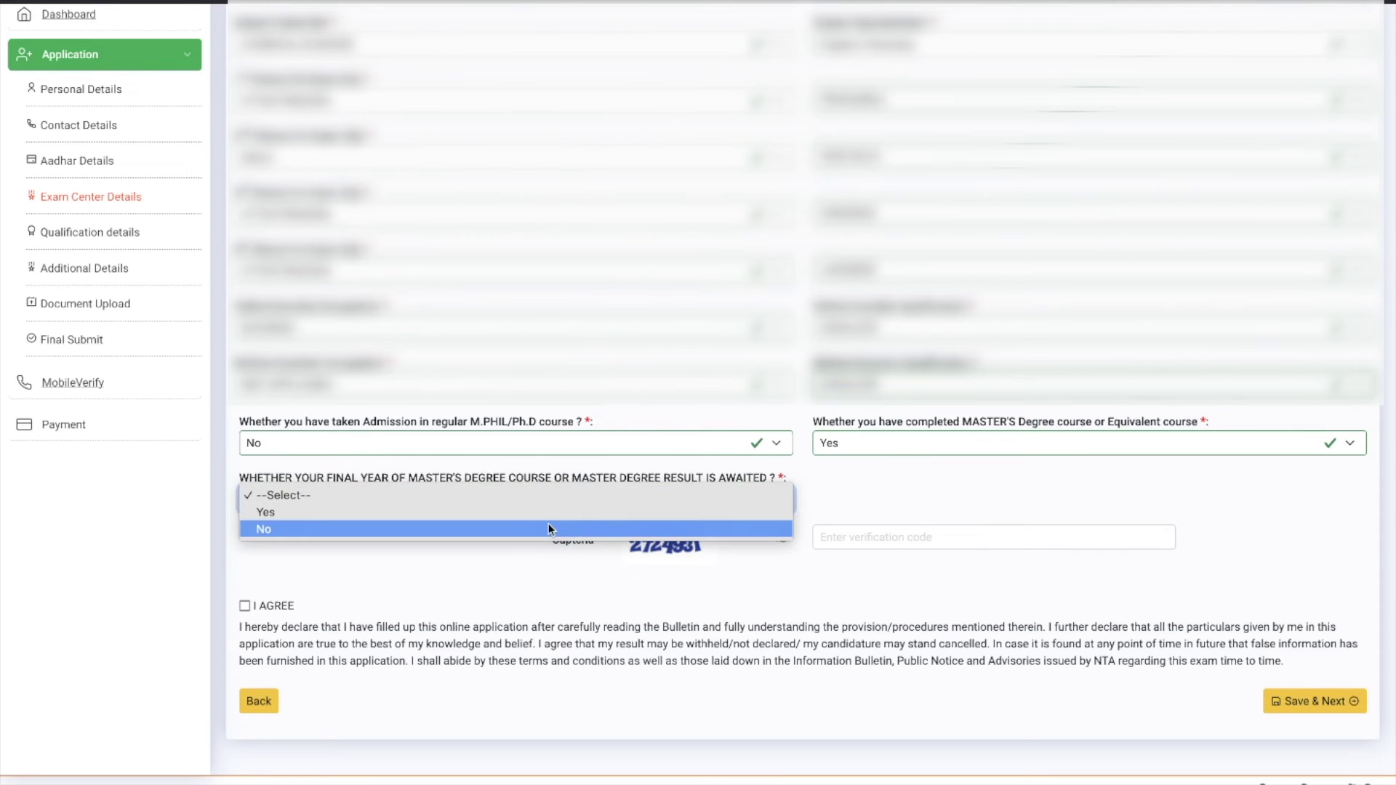
pyautogui.click(525, 512)
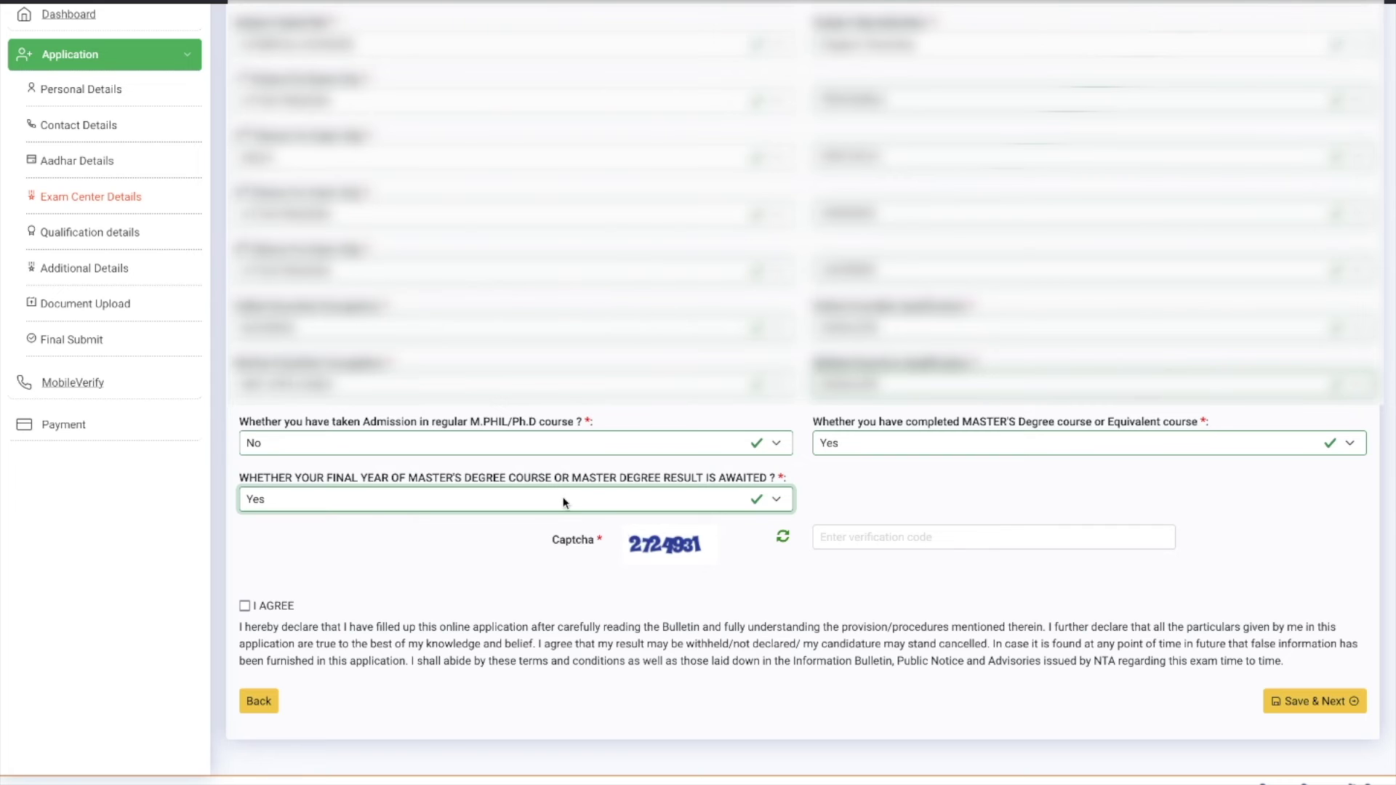
pyautogui.click(564, 501)
pyautogui.click(540, 513)
pyautogui.click(683, 450)
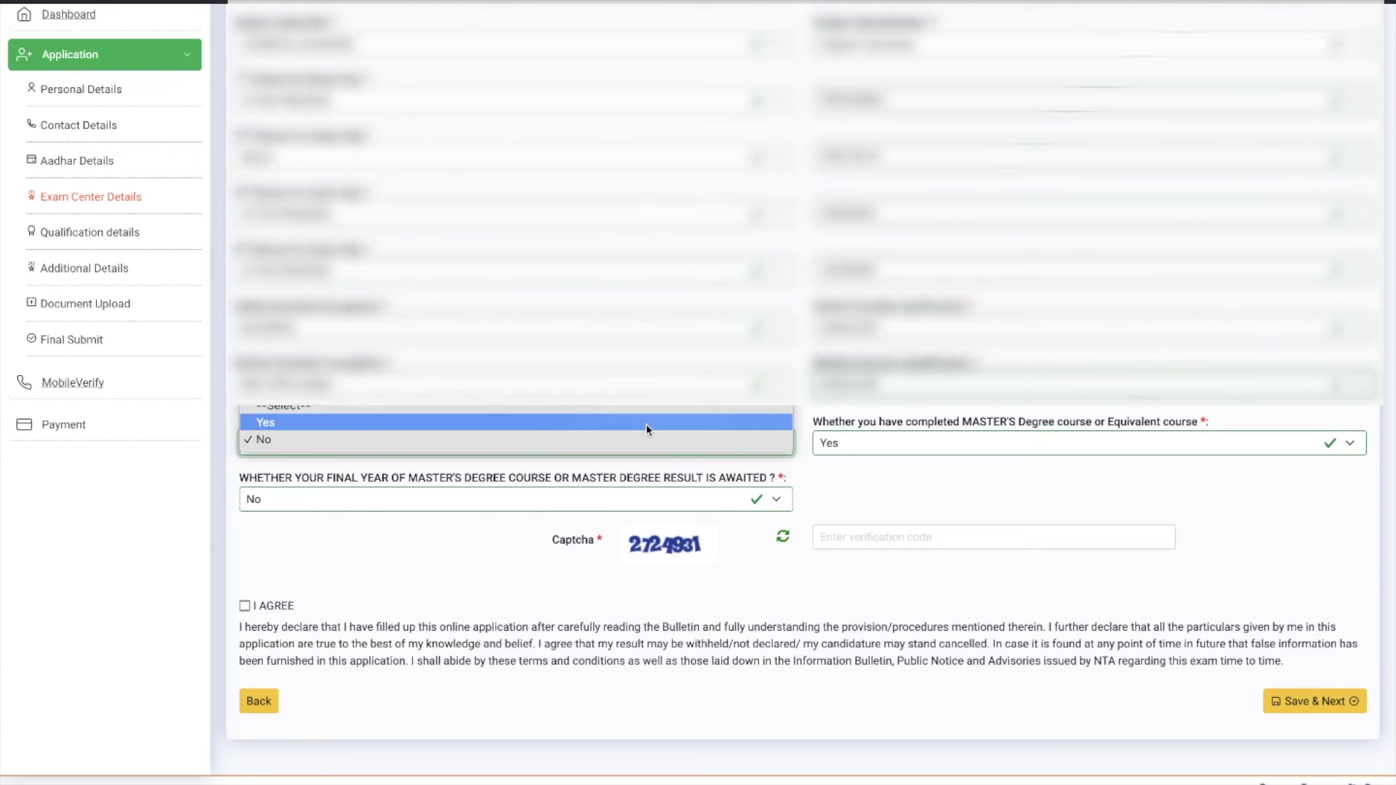
pyautogui.click(371, 424)
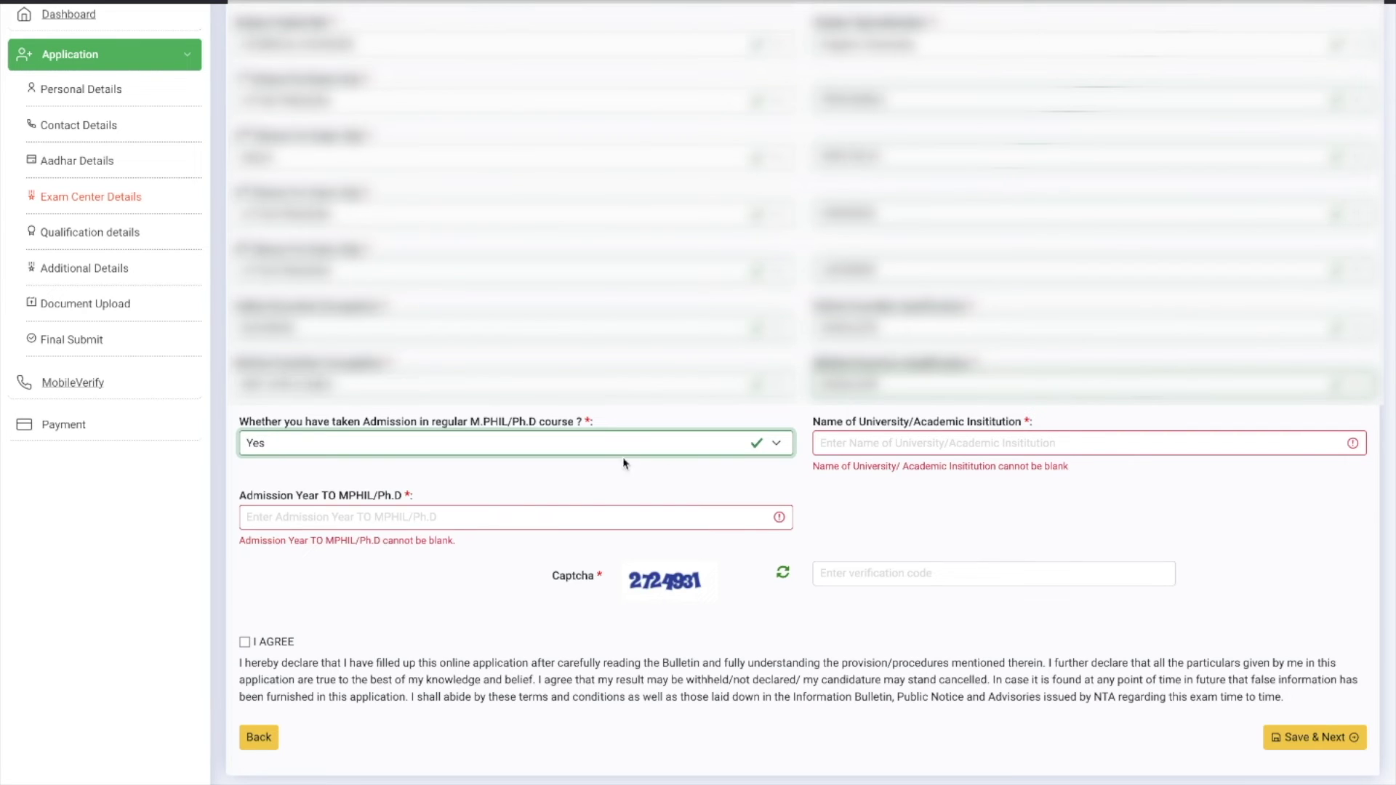
# - Answer No to M.PHIL/Ph.D admission and completed Master's, and Yes to result awaited
pyautogui.click(695, 442)
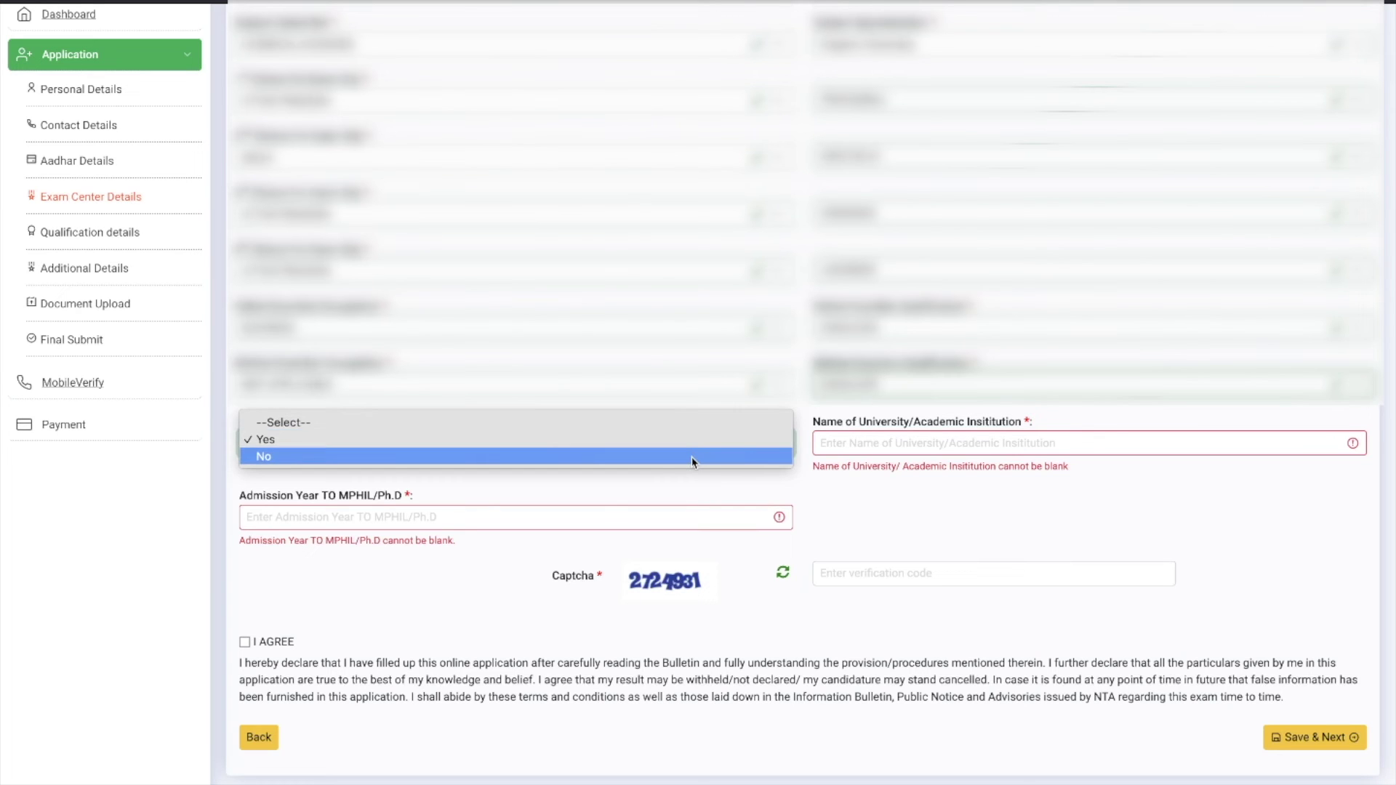
pyautogui.click(691, 456)
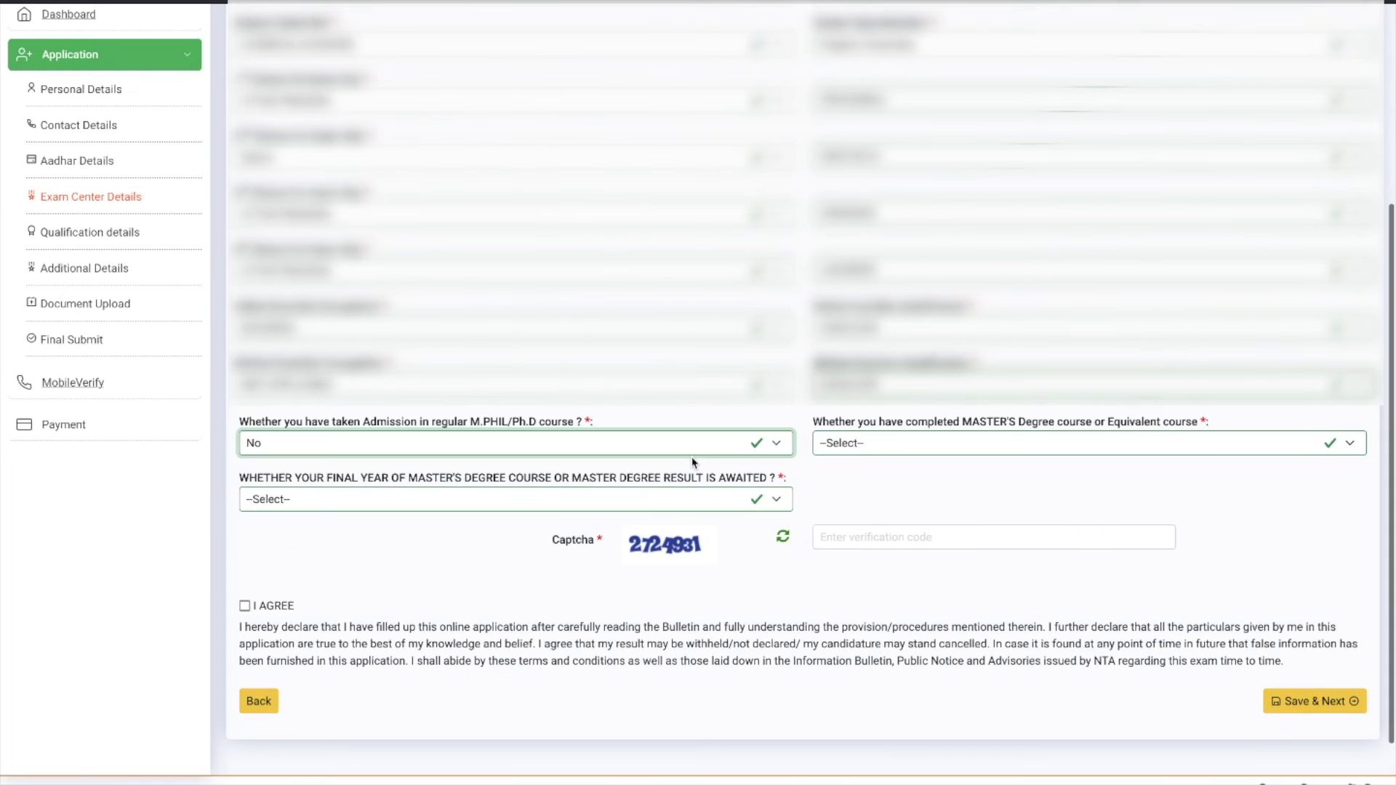
pyautogui.click(924, 446)
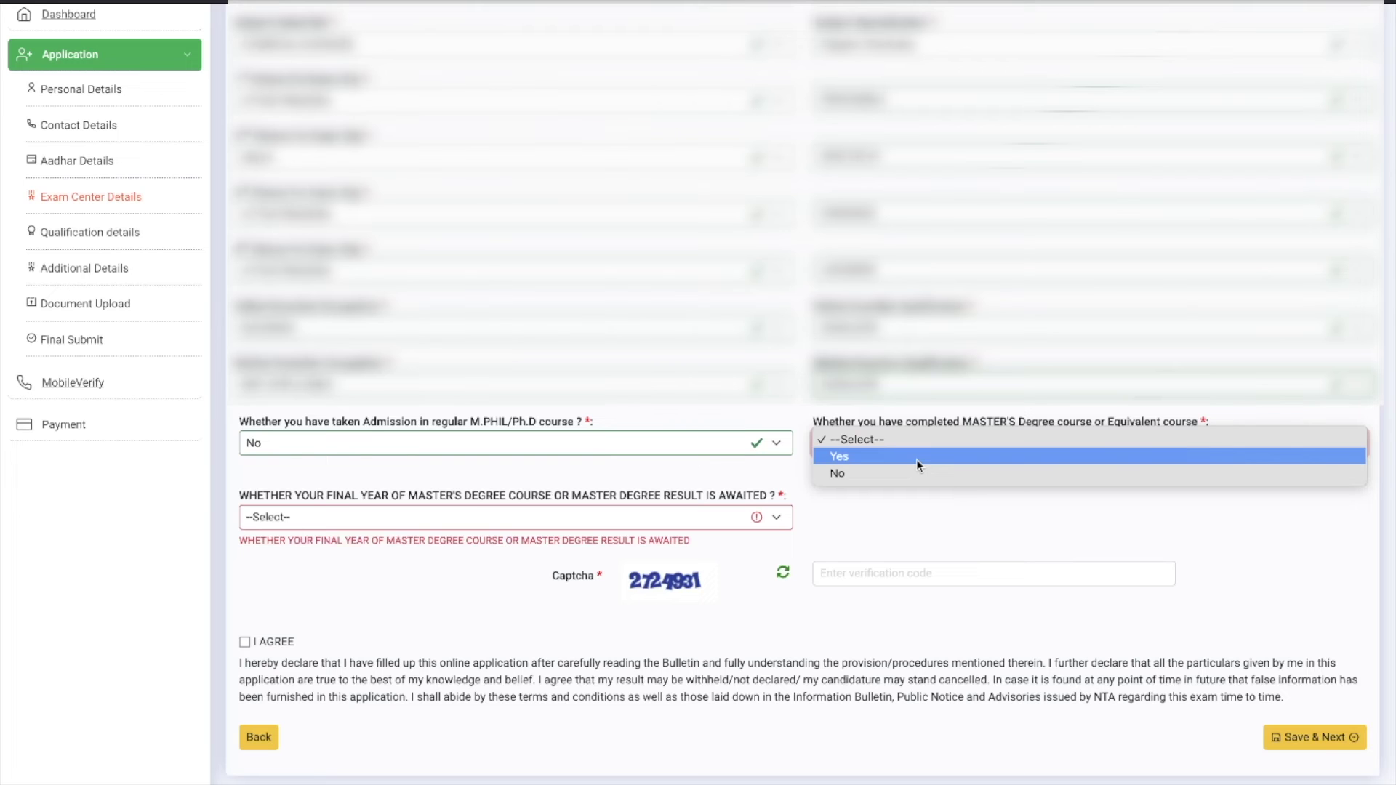
pyautogui.click(899, 473)
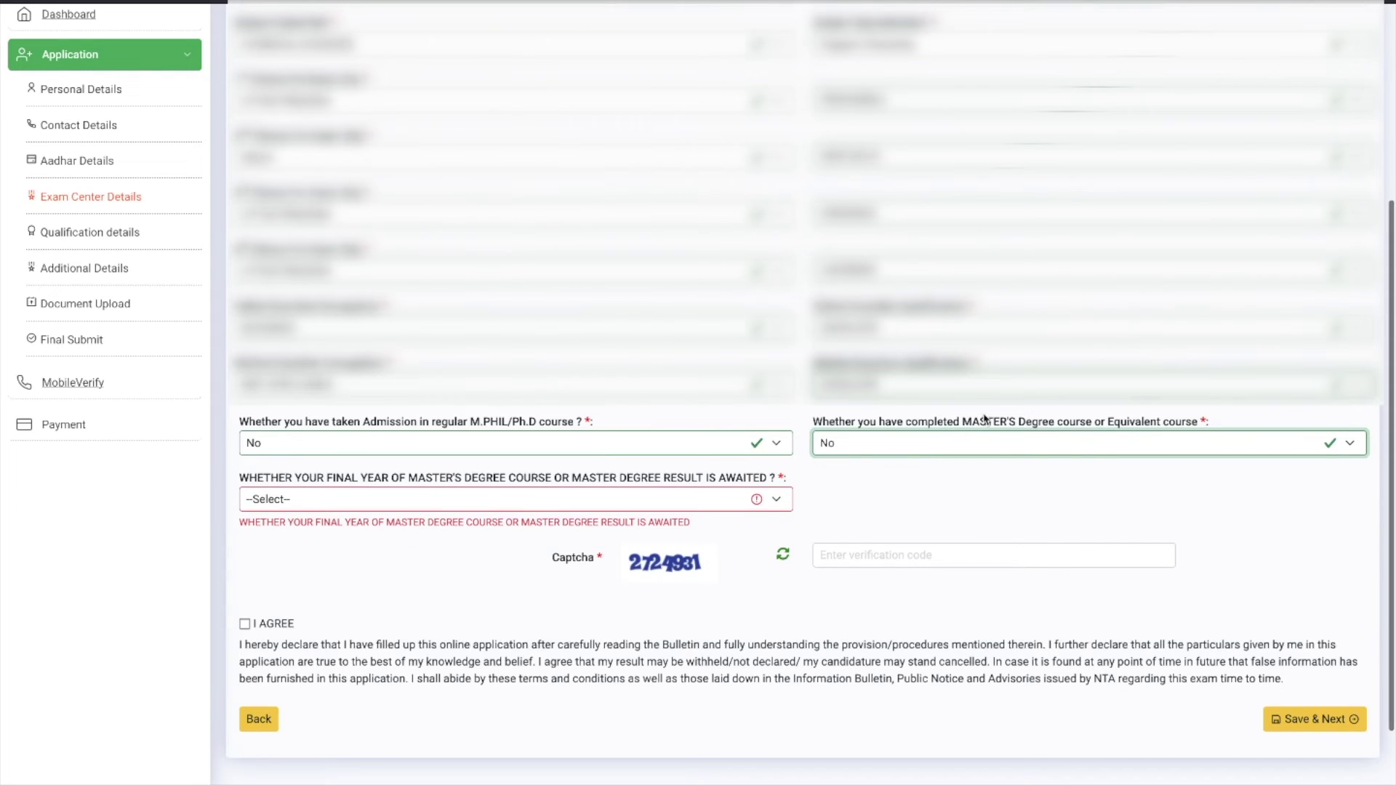
pyautogui.click(484, 501)
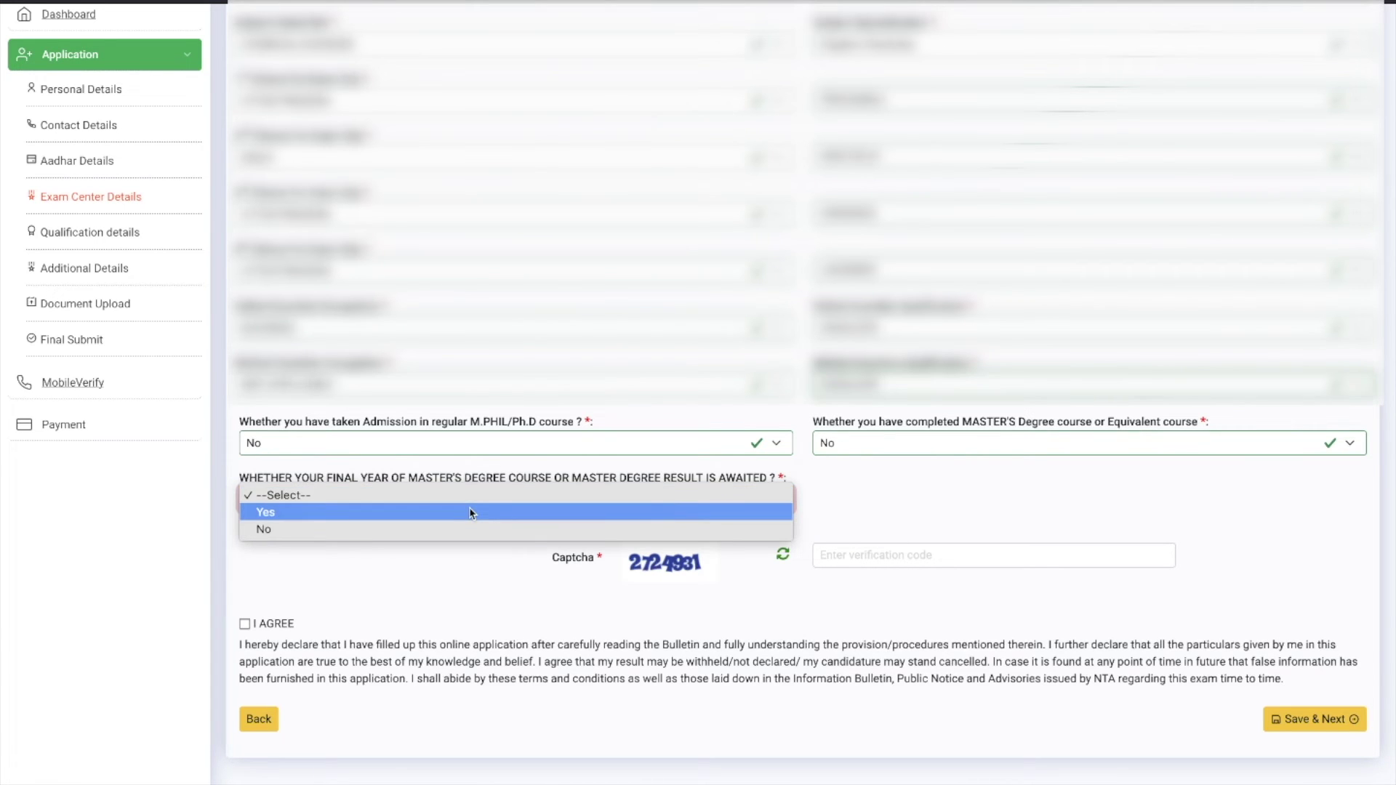
pyautogui.click(471, 511)
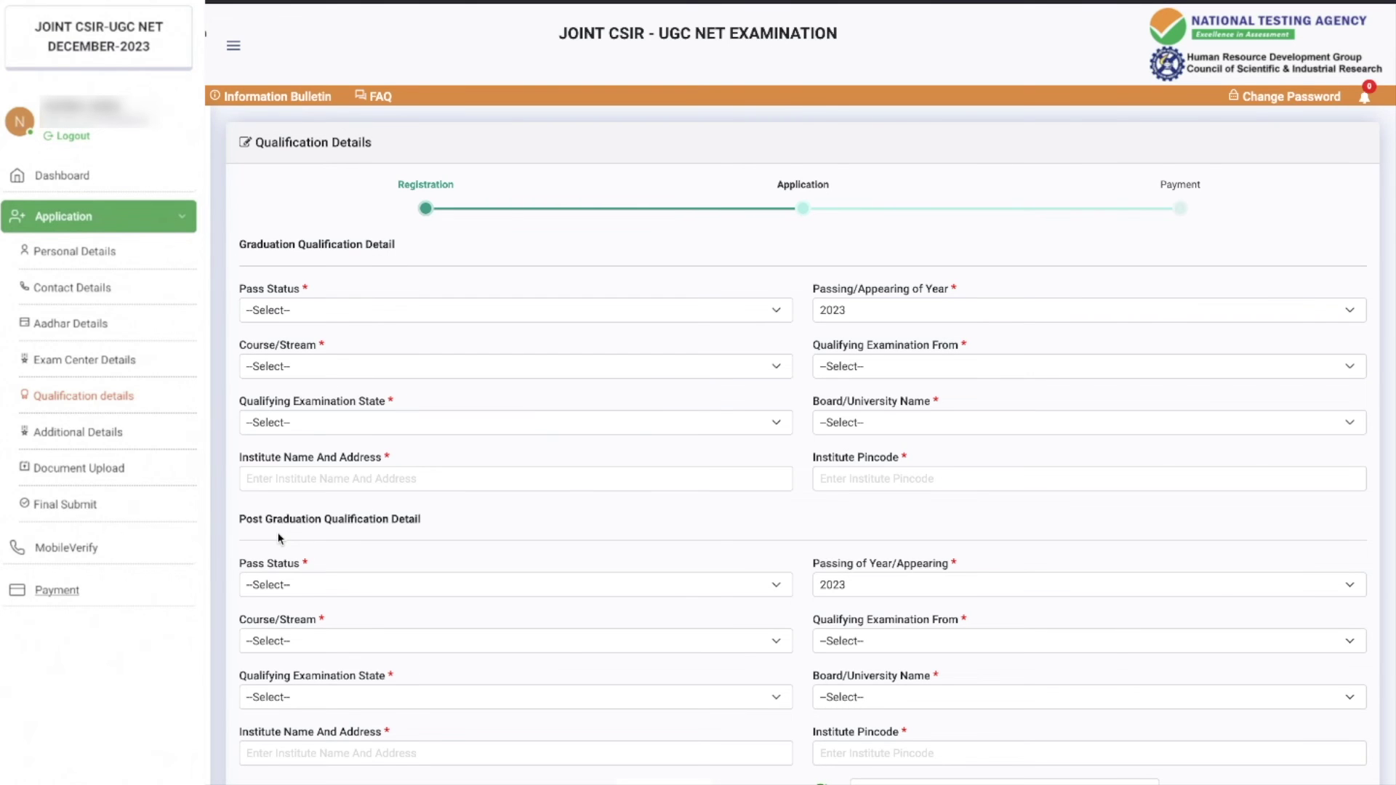
# - On Qualification Details, choose Passed as the graduation Pass Status
pyautogui.scroll(-4, 278, 538)
pyautogui.scroll(3, 278, 538)
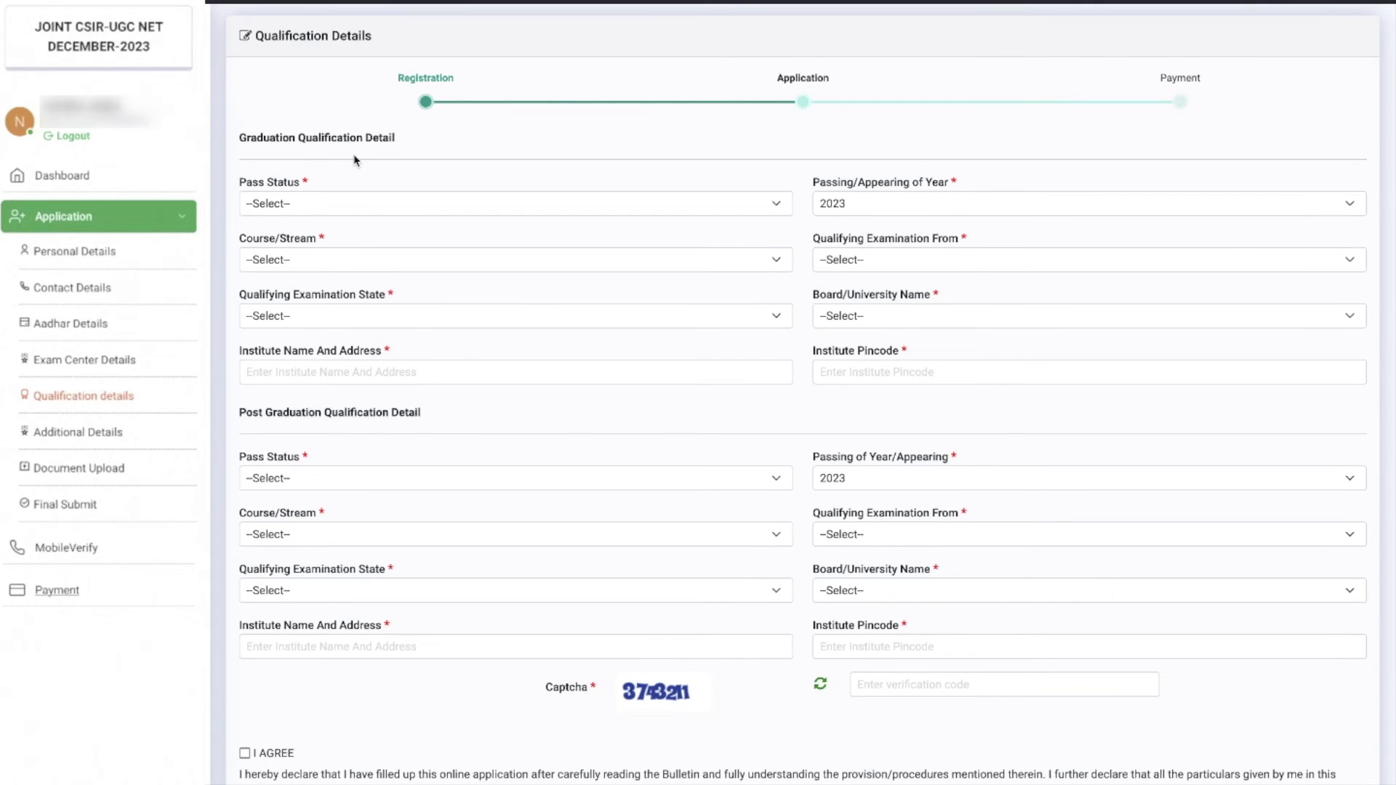
pyautogui.click(306, 202)
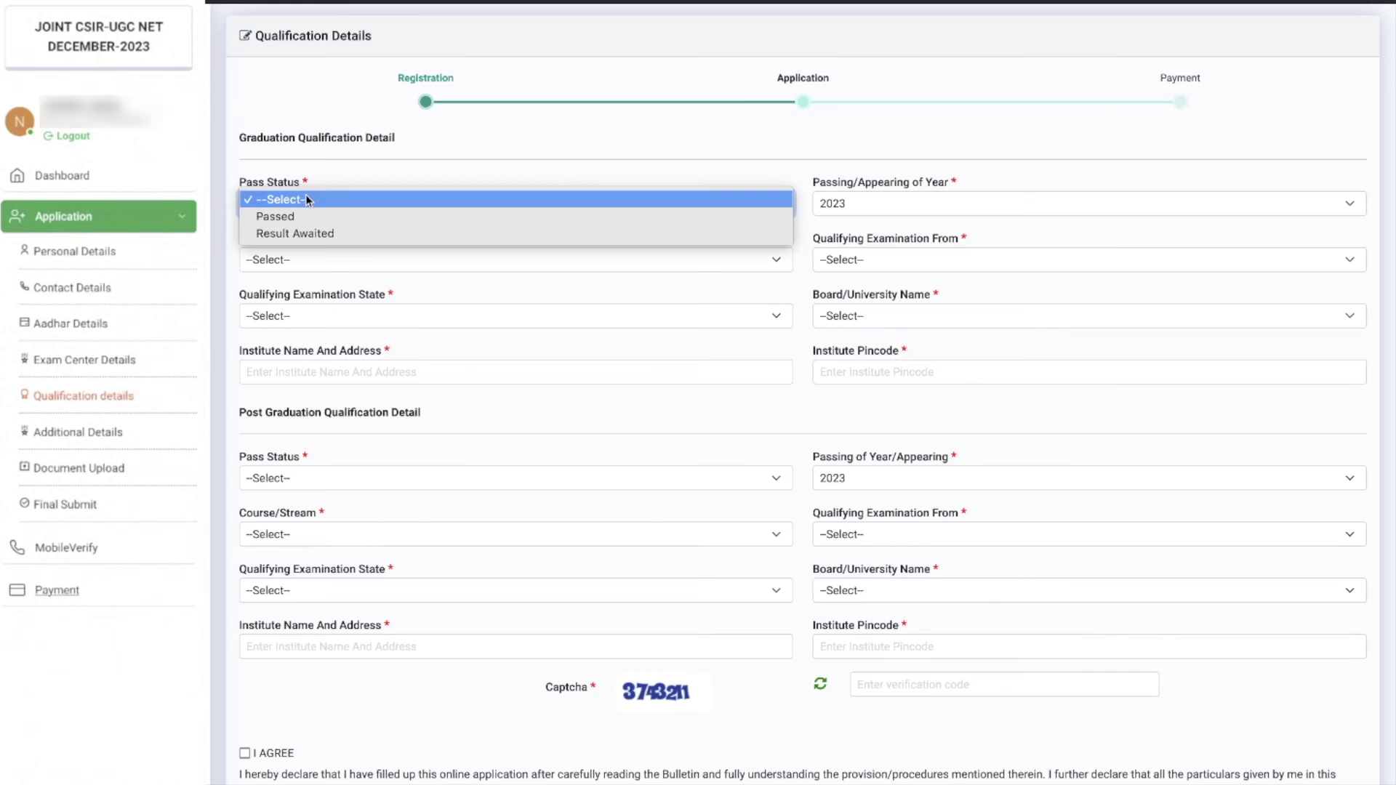
pyautogui.press('Escape')
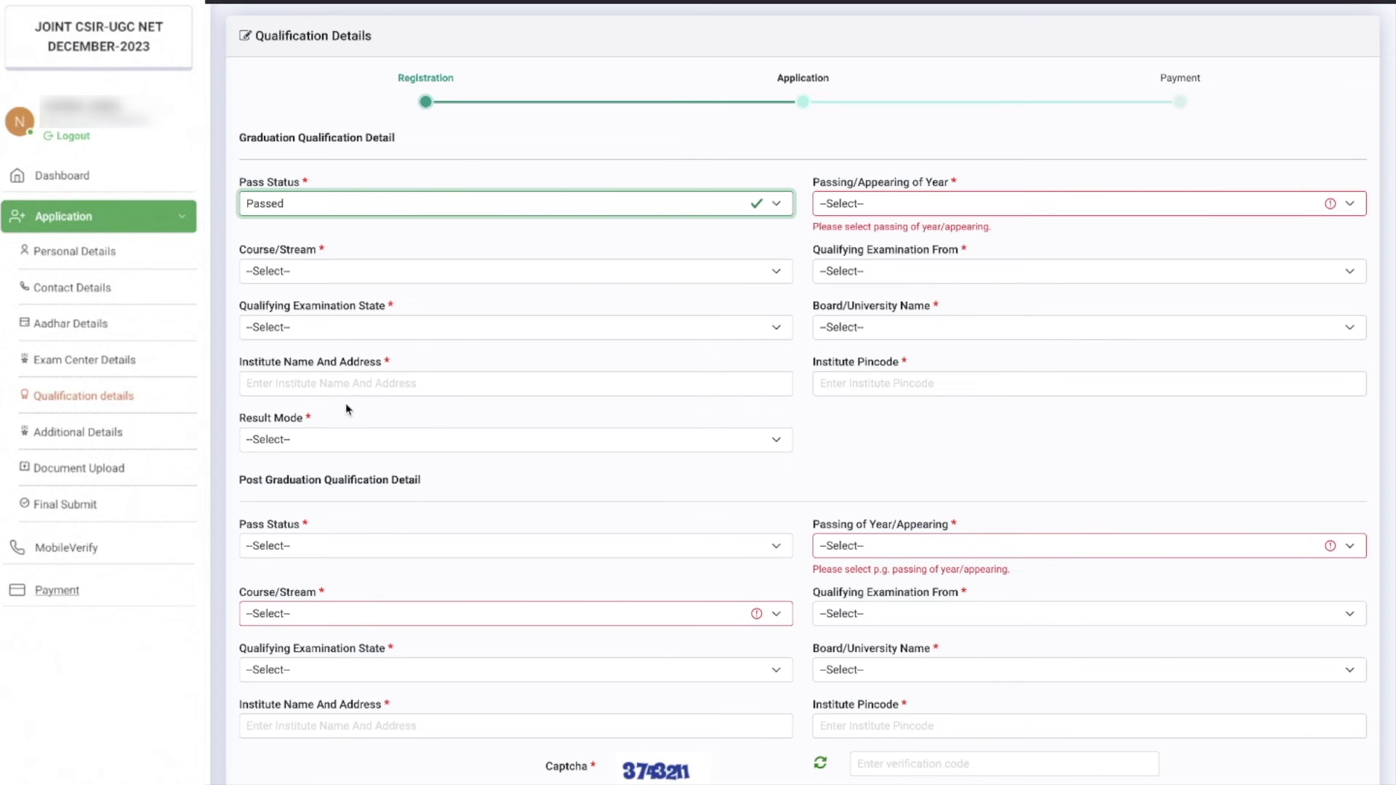
# - Set the graduation course to OTHER named 'BSc', accept the declaration, and save
pyautogui.click(509, 270)
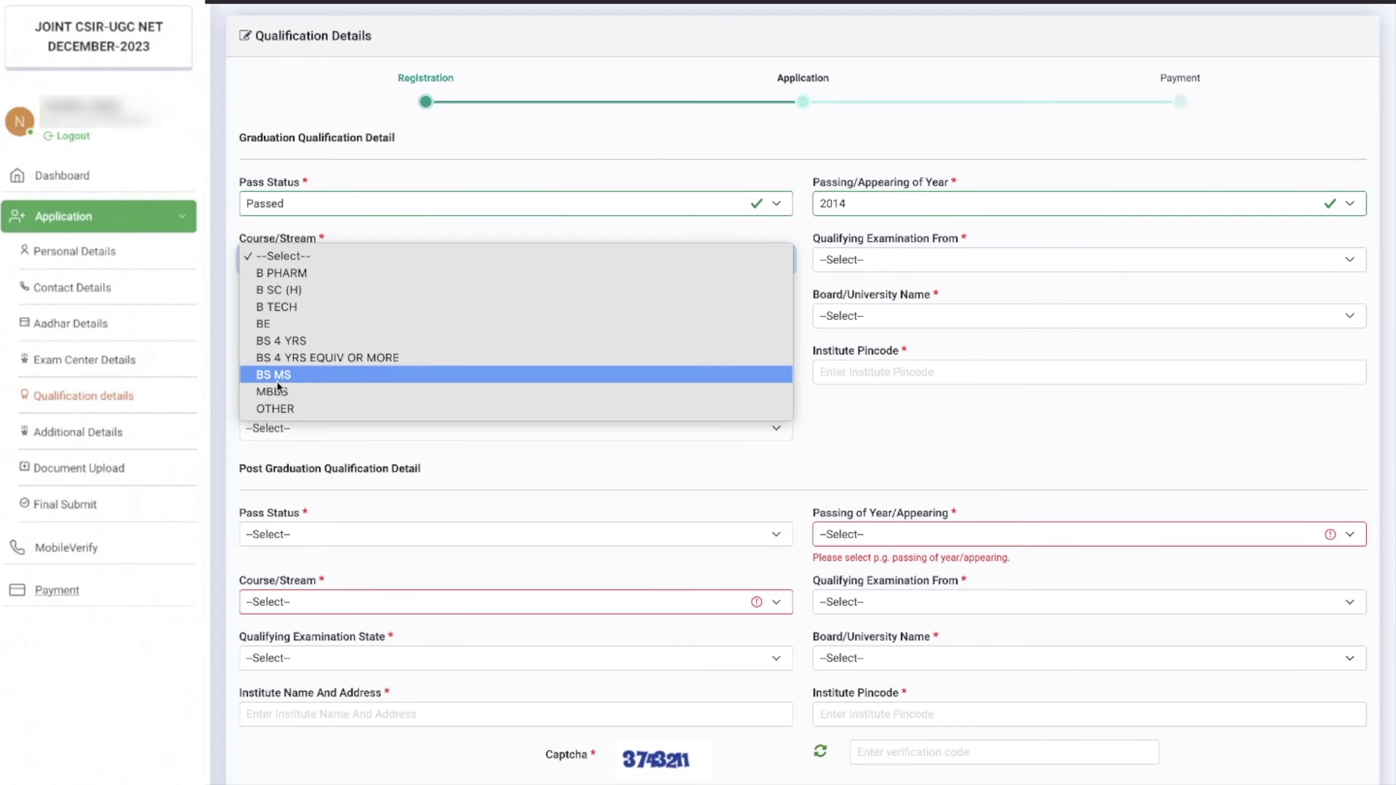
pyautogui.click(271, 410)
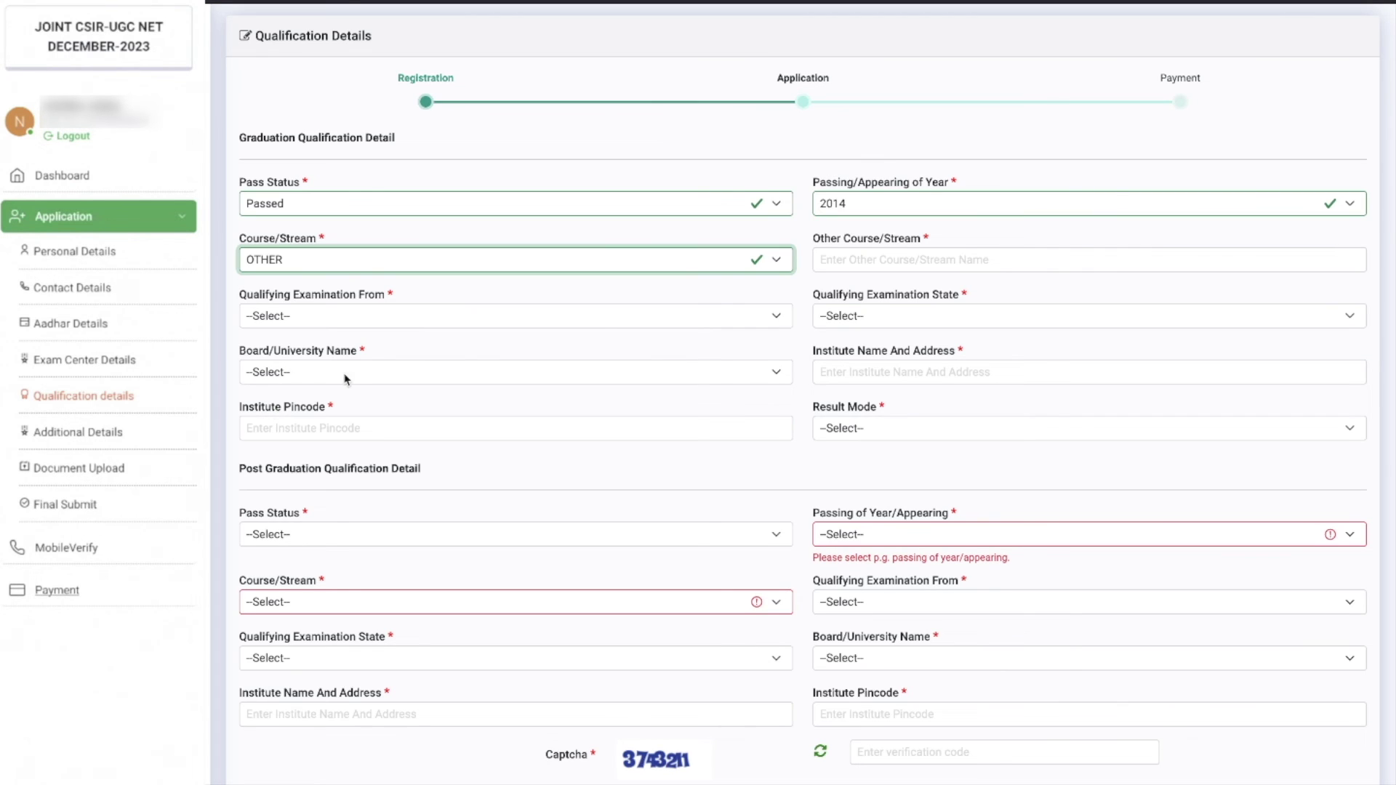
pyautogui.click(872, 262)
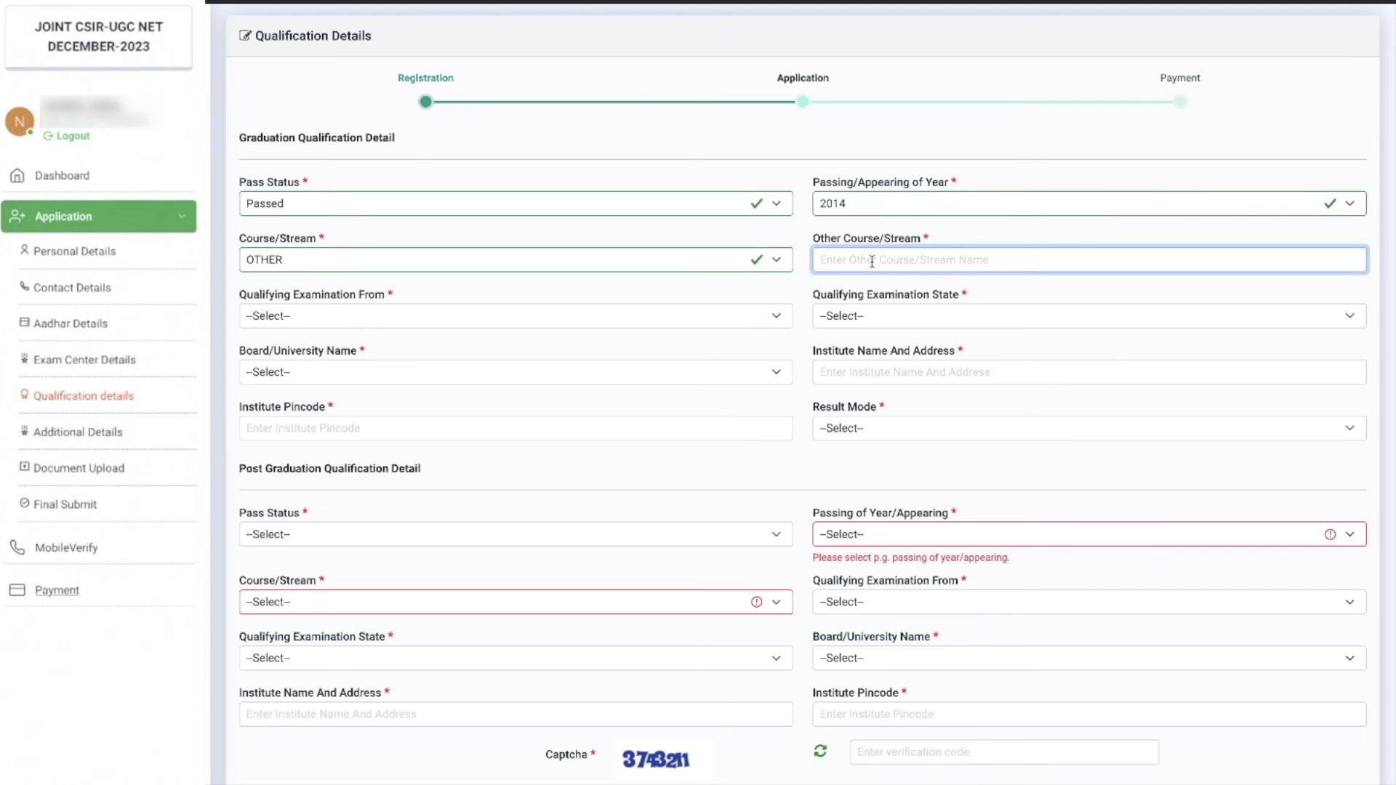
pyautogui.write('BSc')
pyautogui.click(666, 270)
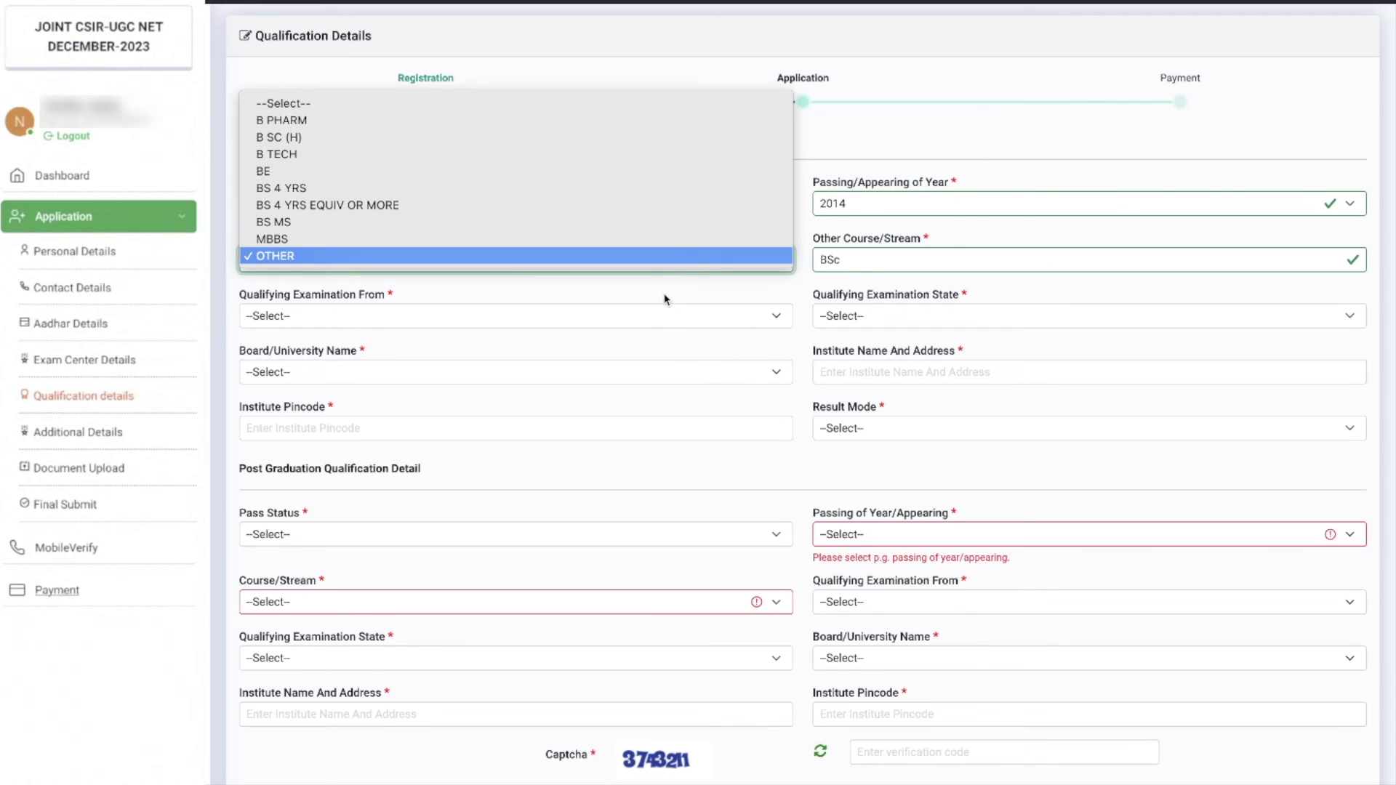
pyautogui.click(666, 298)
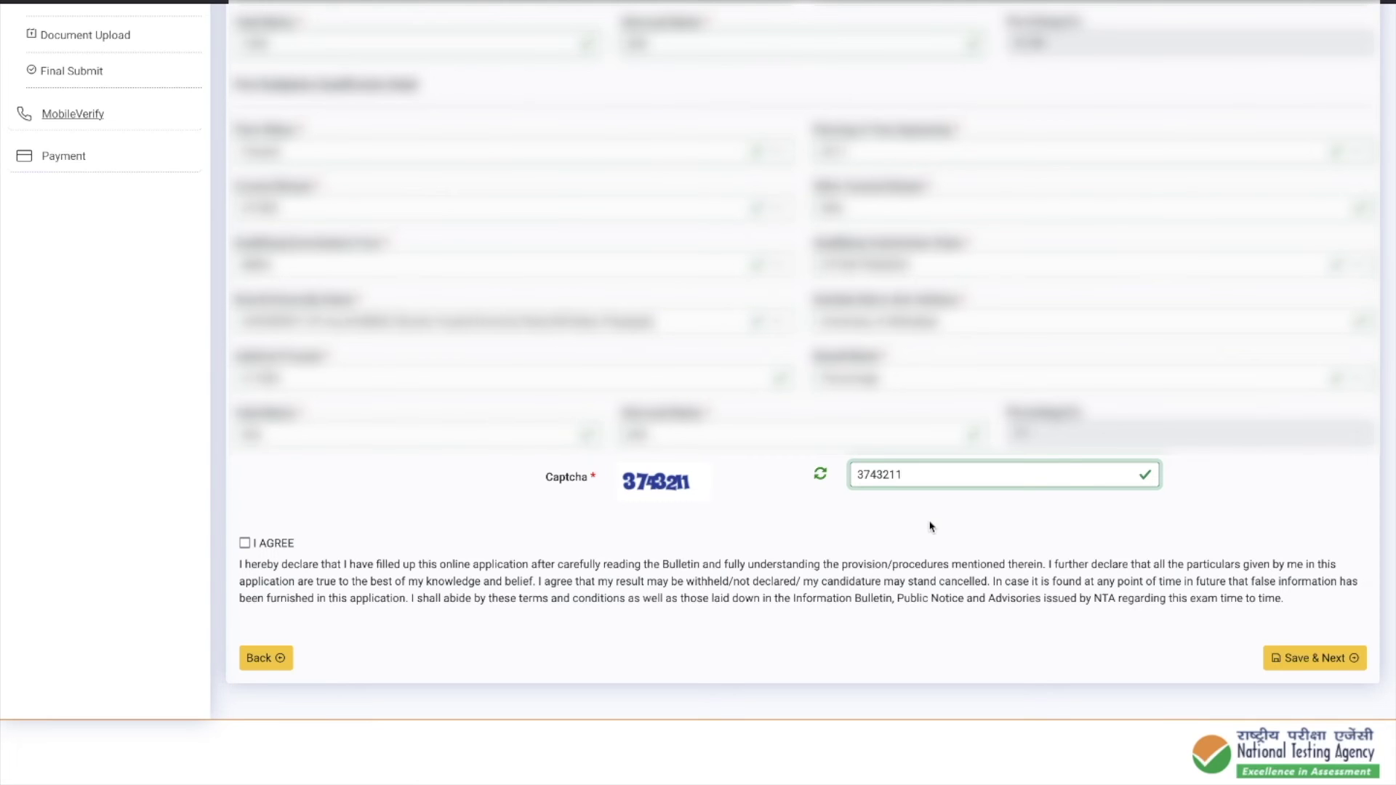
pyautogui.click(240, 545)
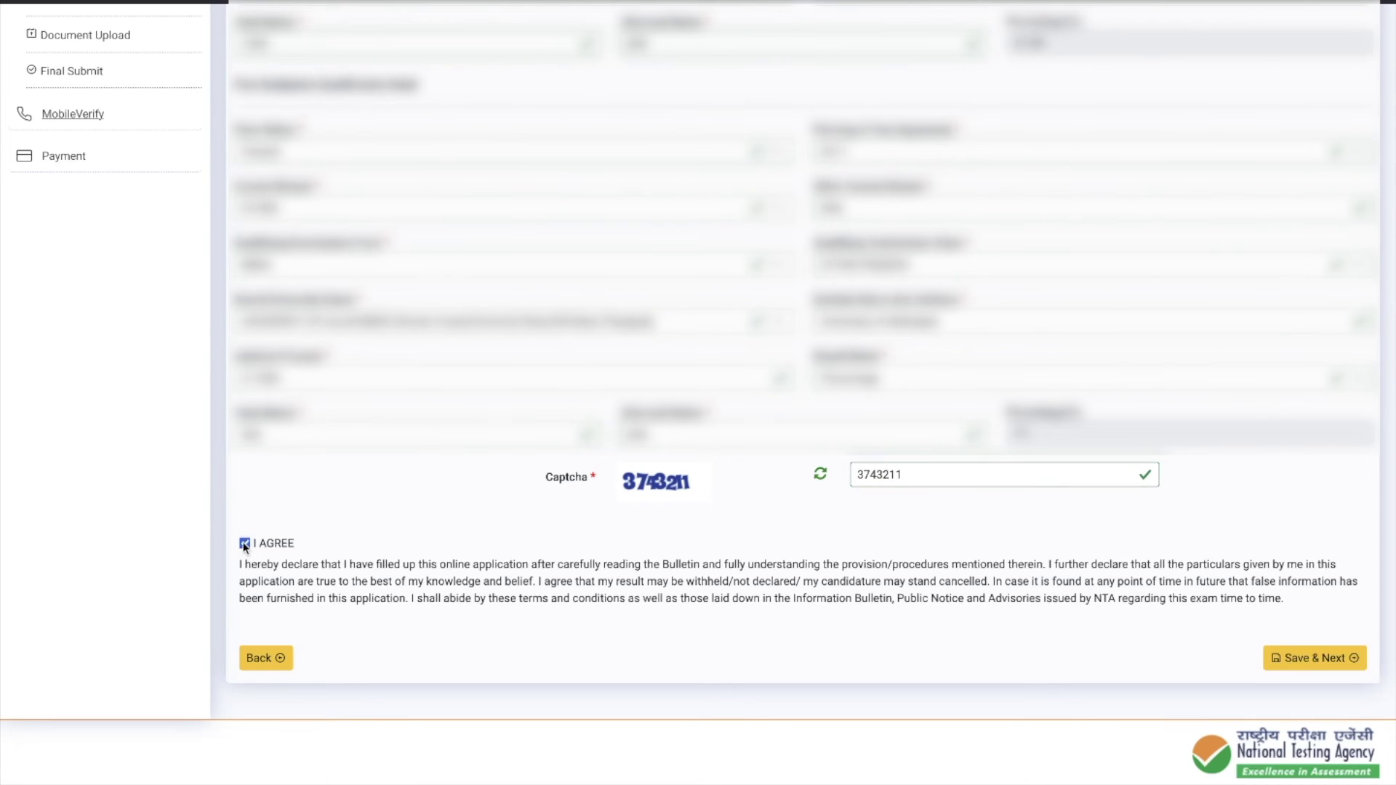
pyautogui.click(1306, 657)
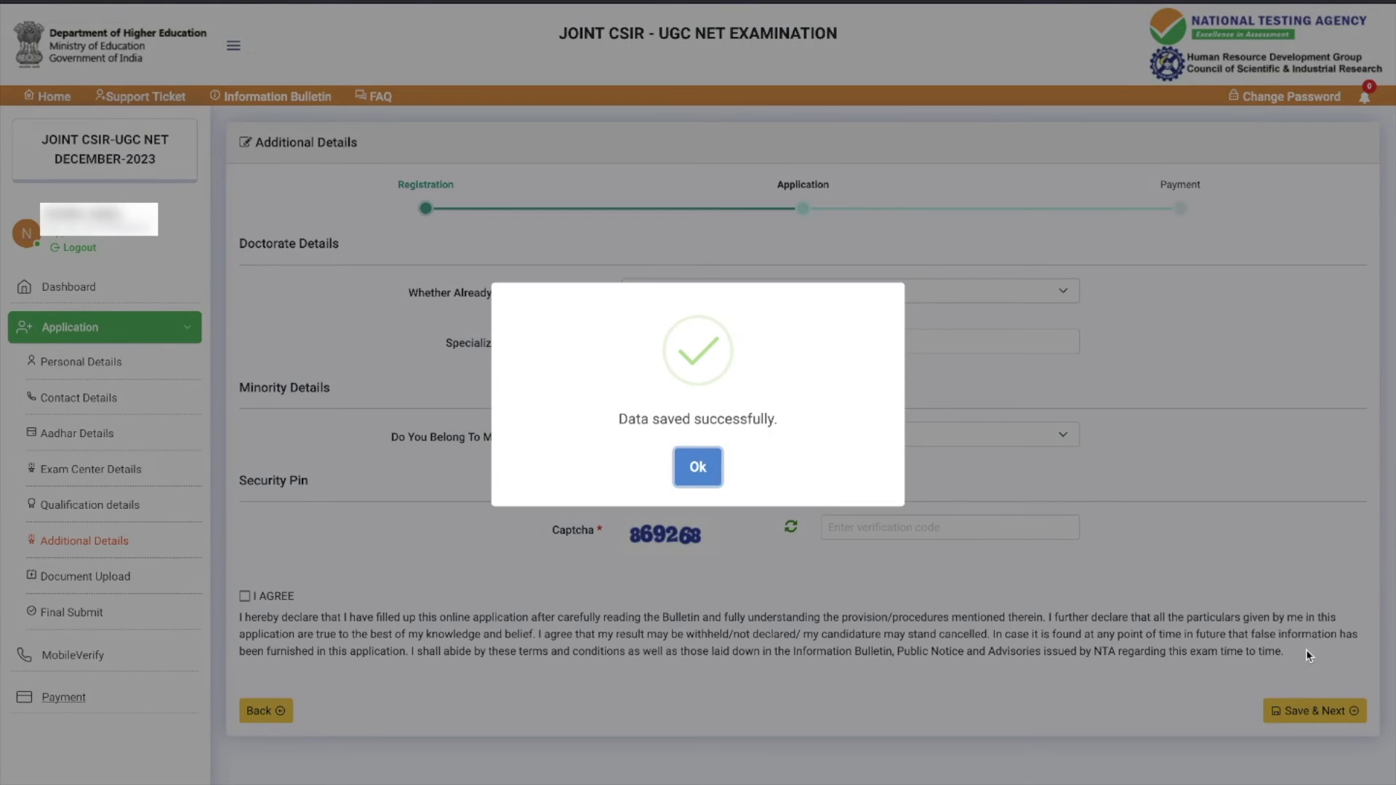
# - Dismiss the data-saved confirmation and answer Yes to already being a doctoral student
pyautogui.click(703, 480)
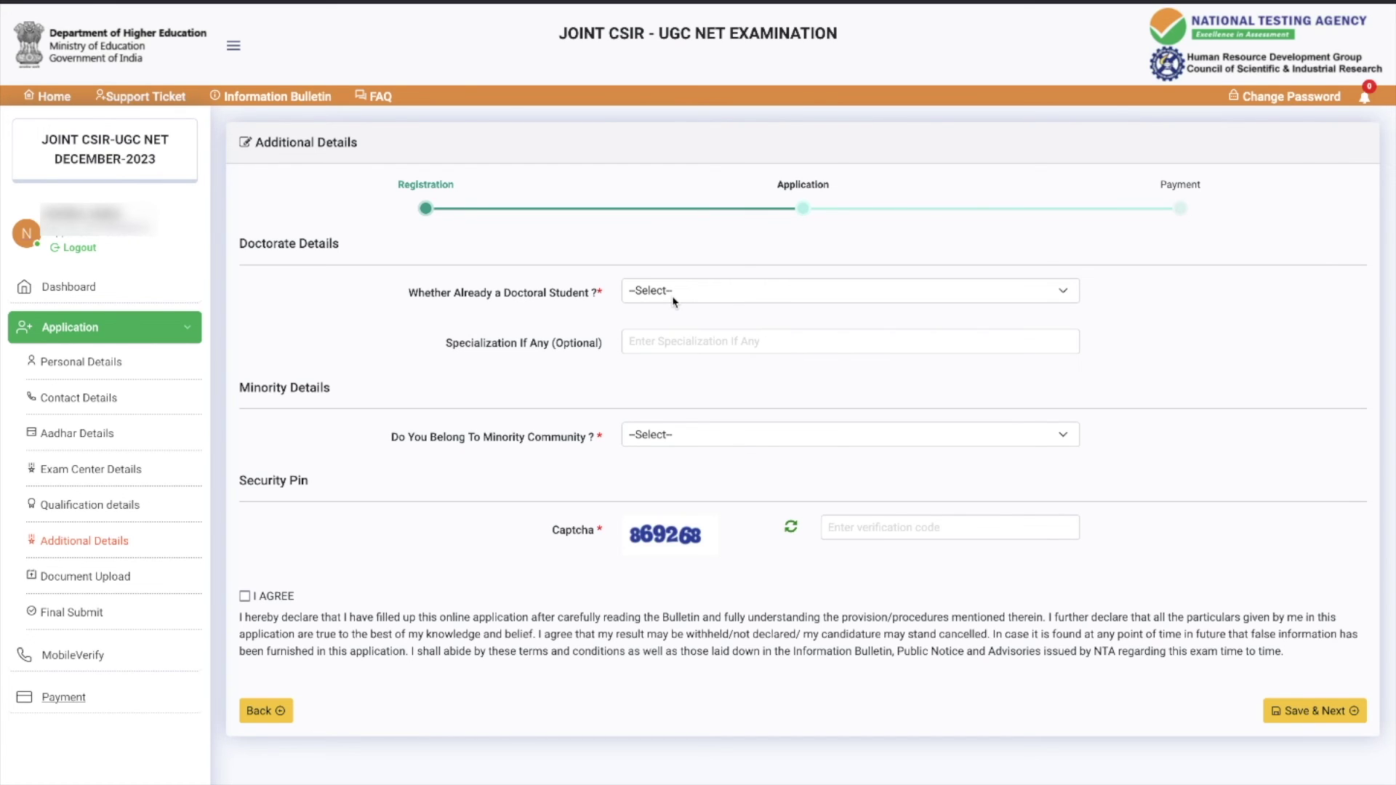
pyautogui.click(662, 295)
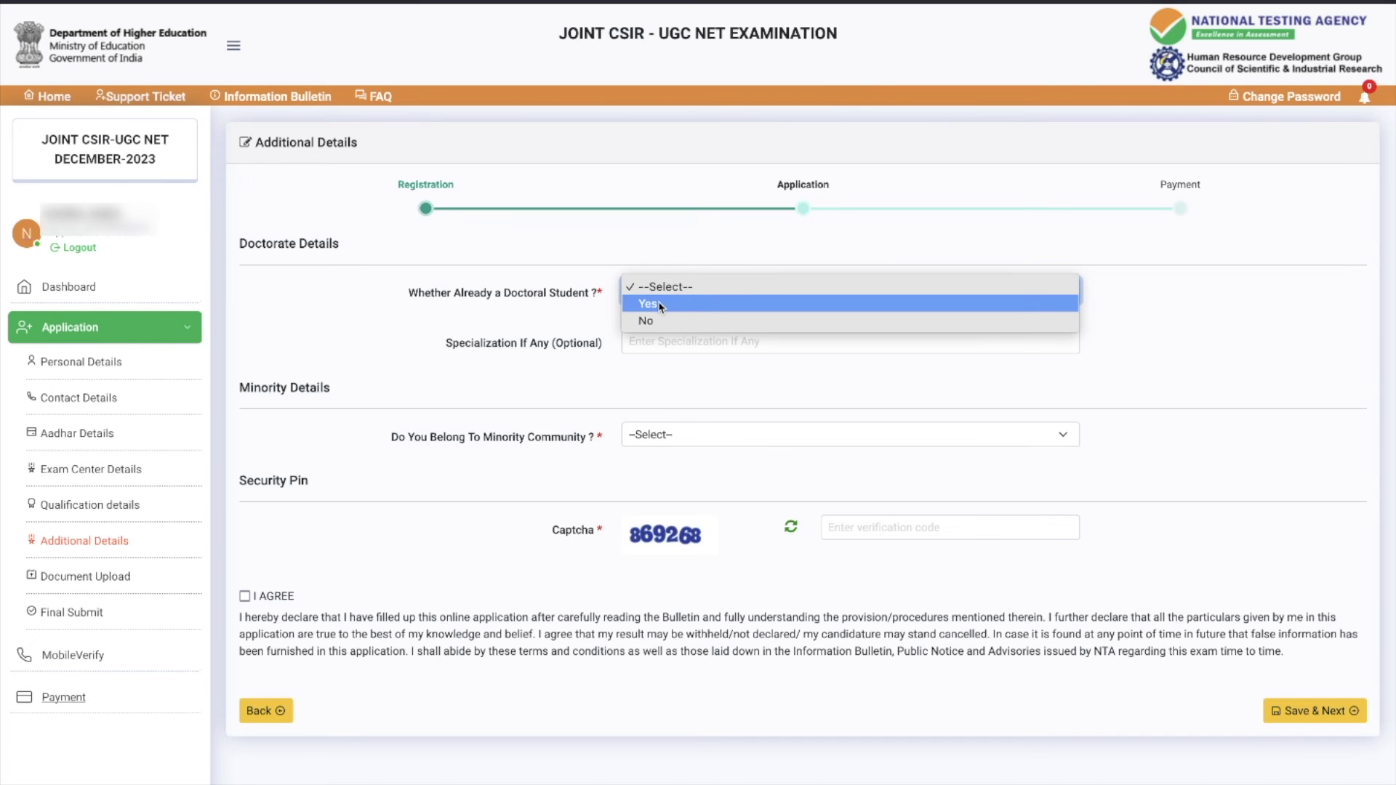
pyautogui.click(662, 304)
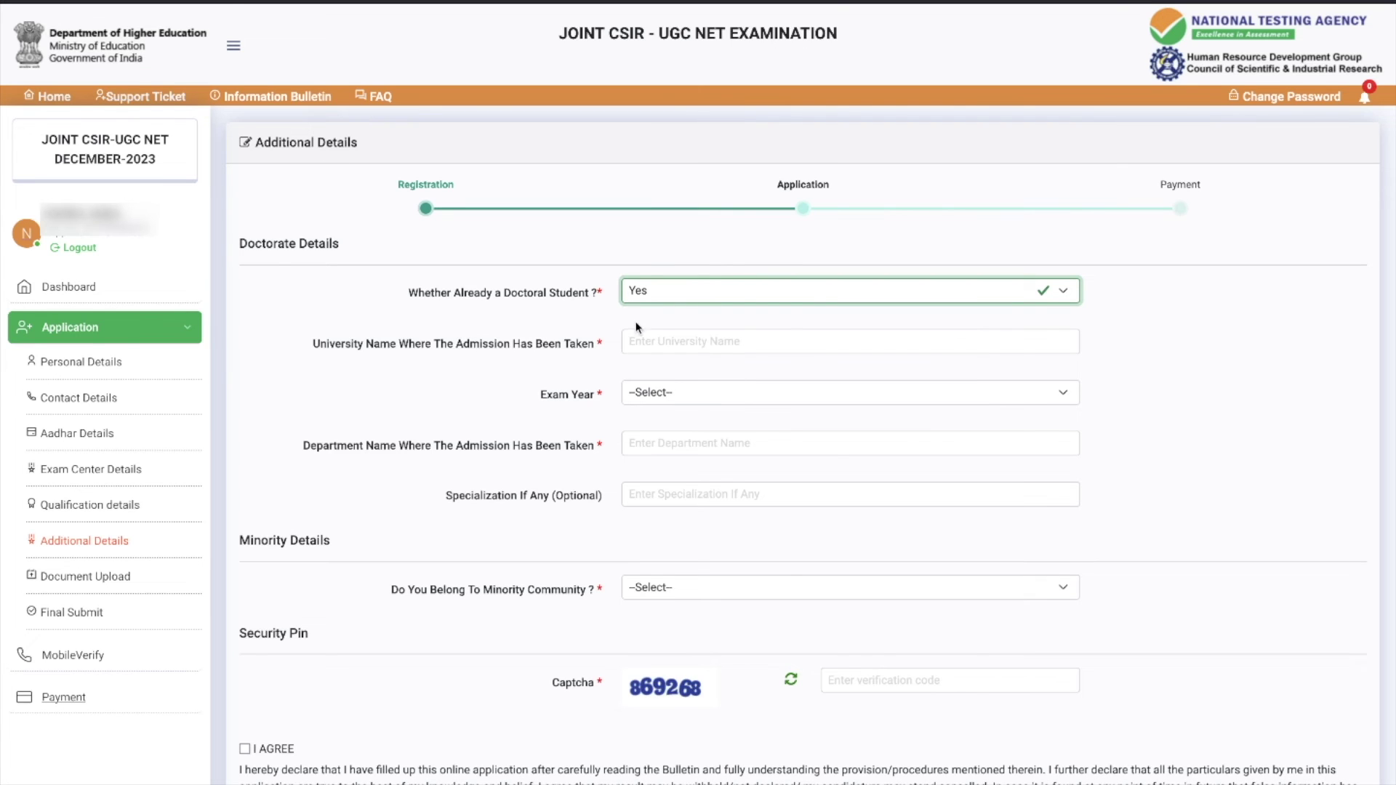
# - Browse the Exam Year choices without picking one, then reopen the doctoral-student answers
pyautogui.click(664, 392)
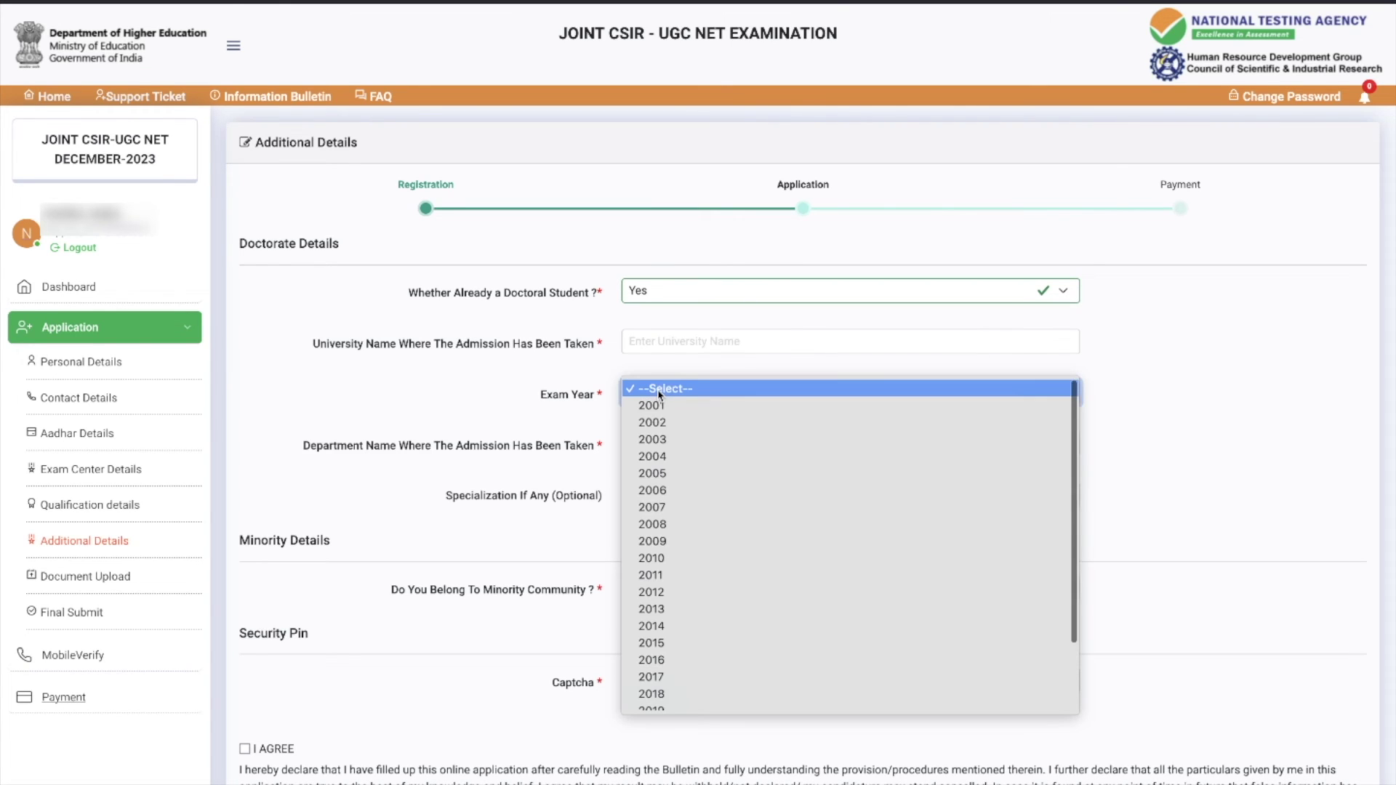
pyautogui.scroll(-2, 643, 436)
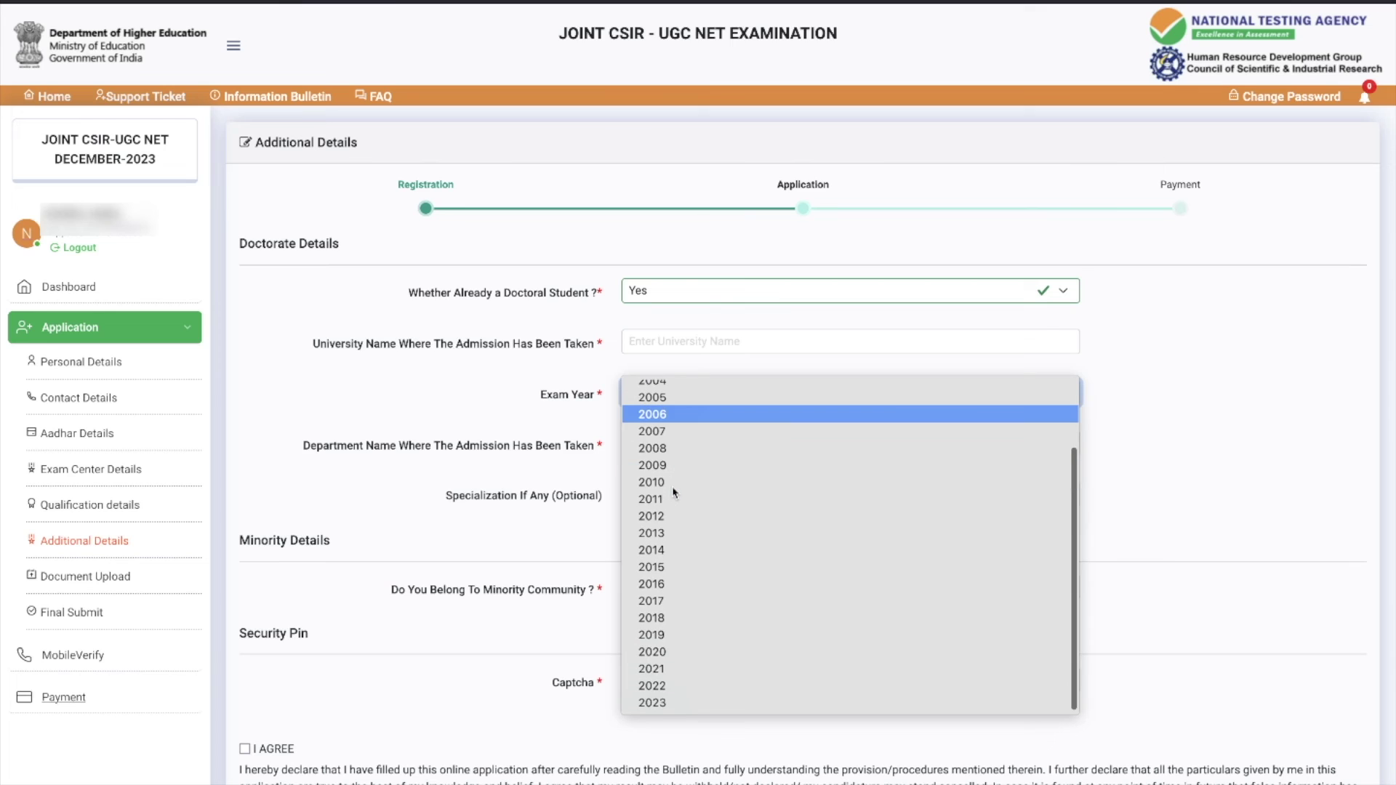
pyautogui.click(485, 421)
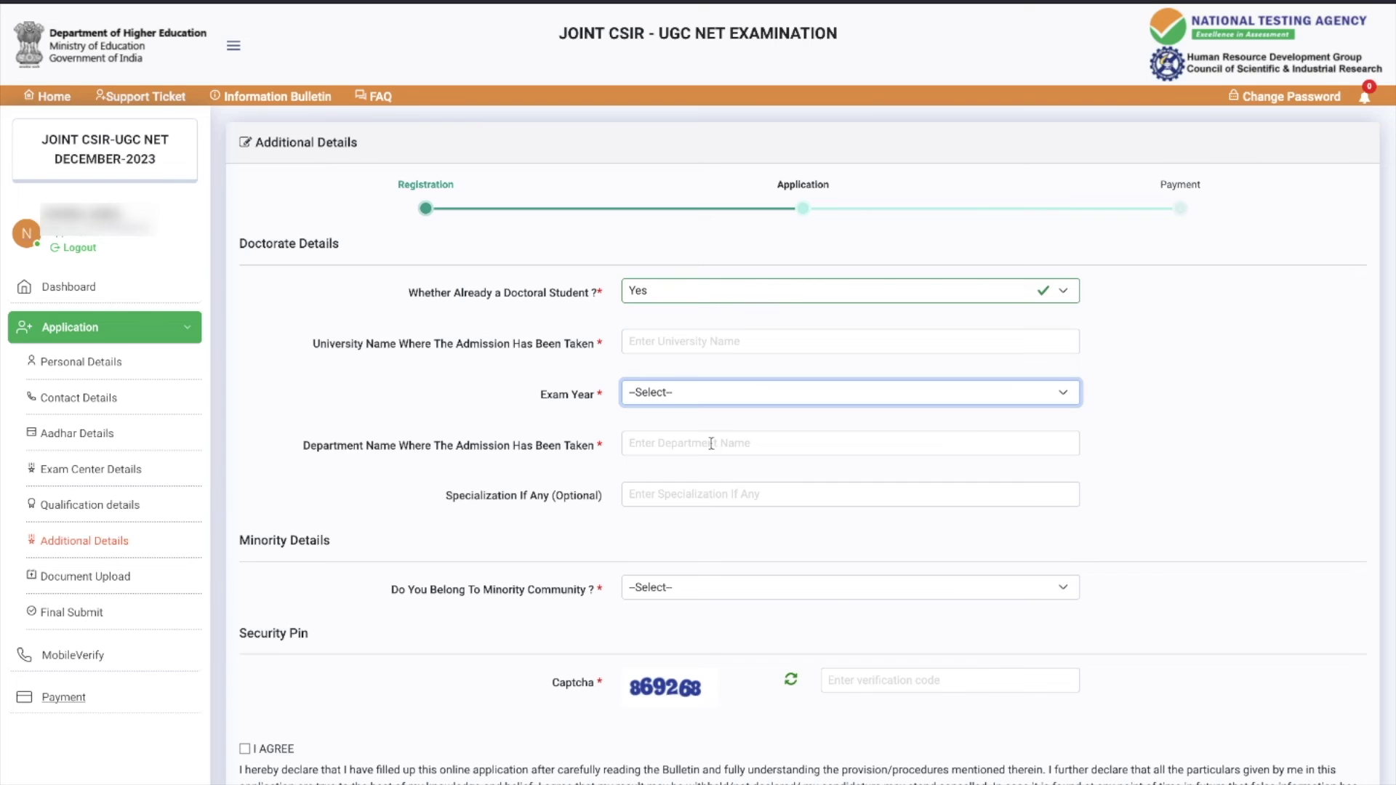
pyautogui.click(697, 292)
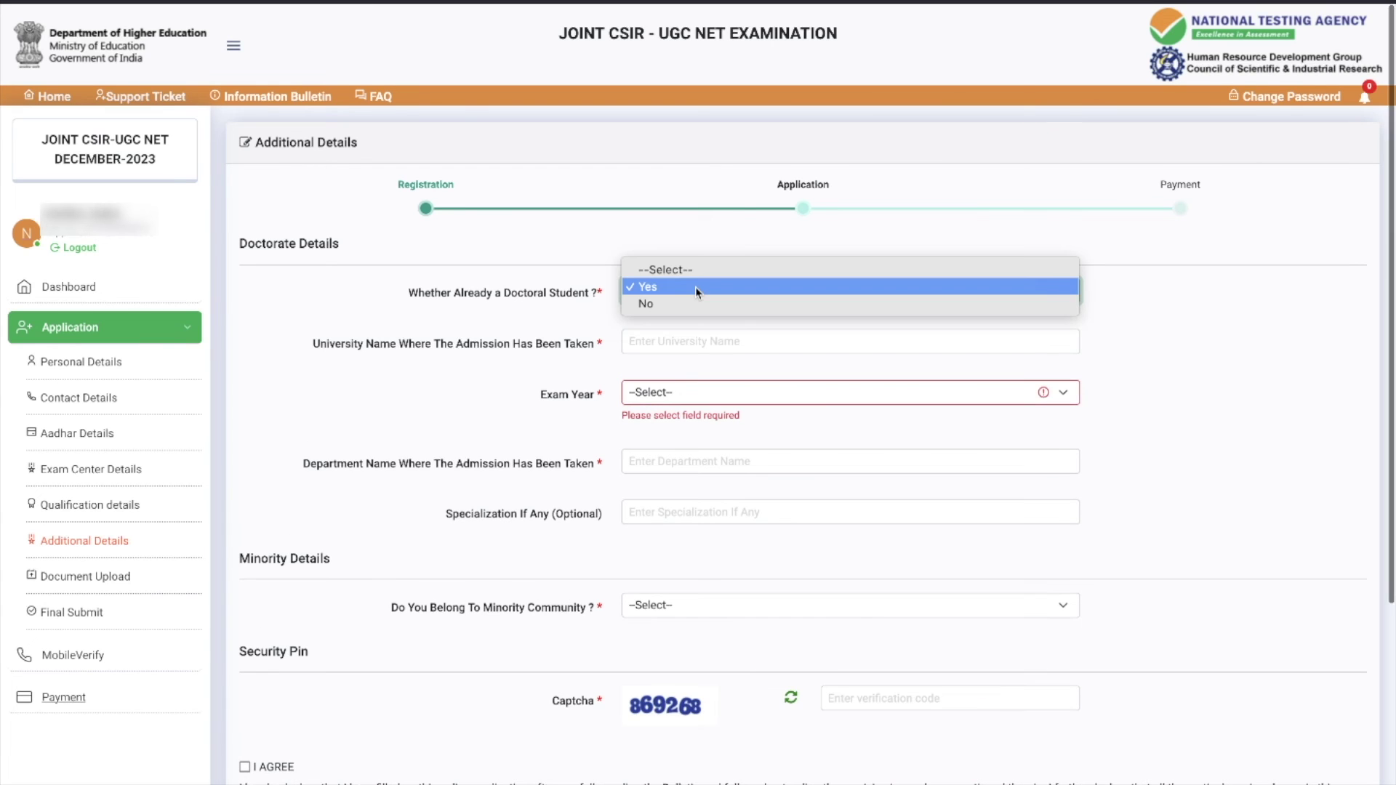
# - Change the doctoral-student answer to No
pyautogui.click(686, 304)
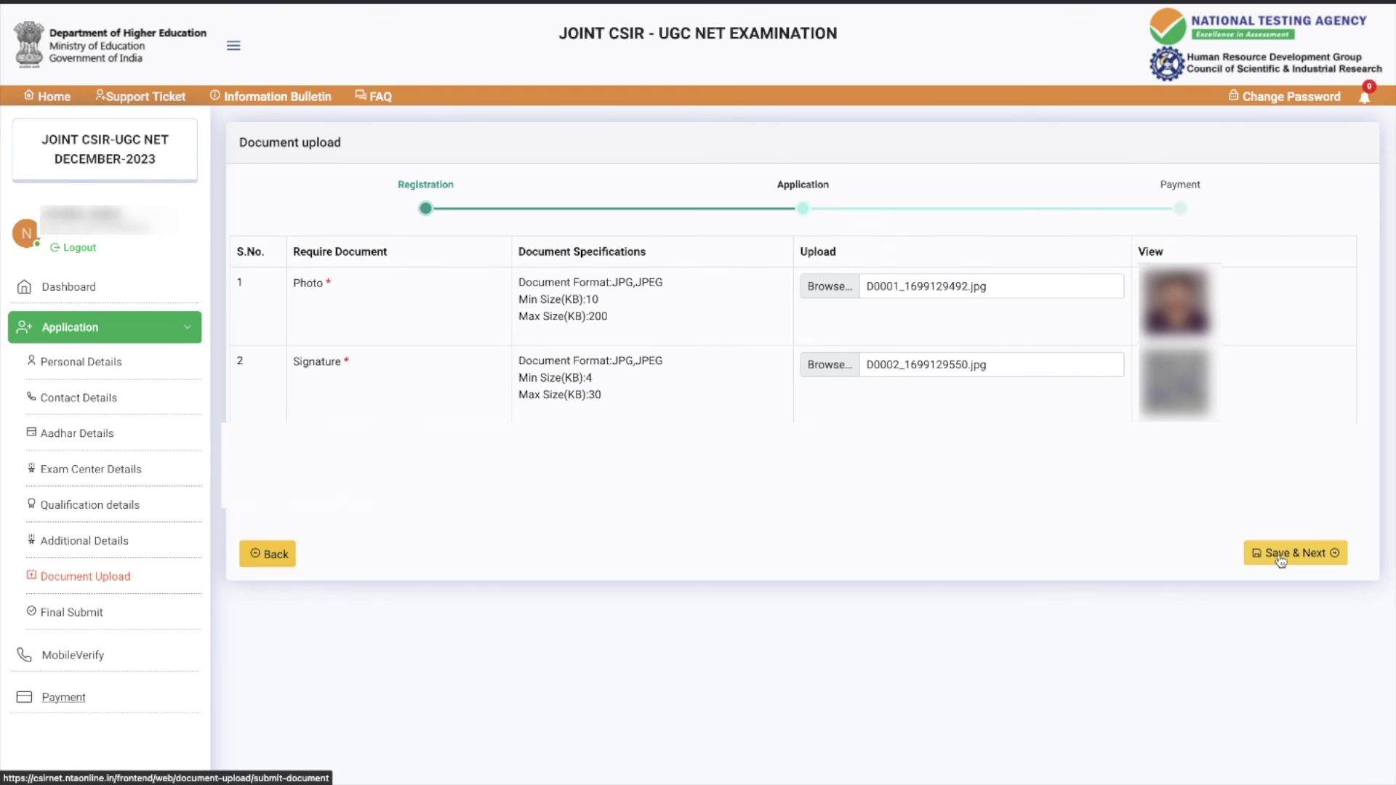
# - Save the uploaded photo and signature and continue to the application review
pyautogui.click(1280, 555)
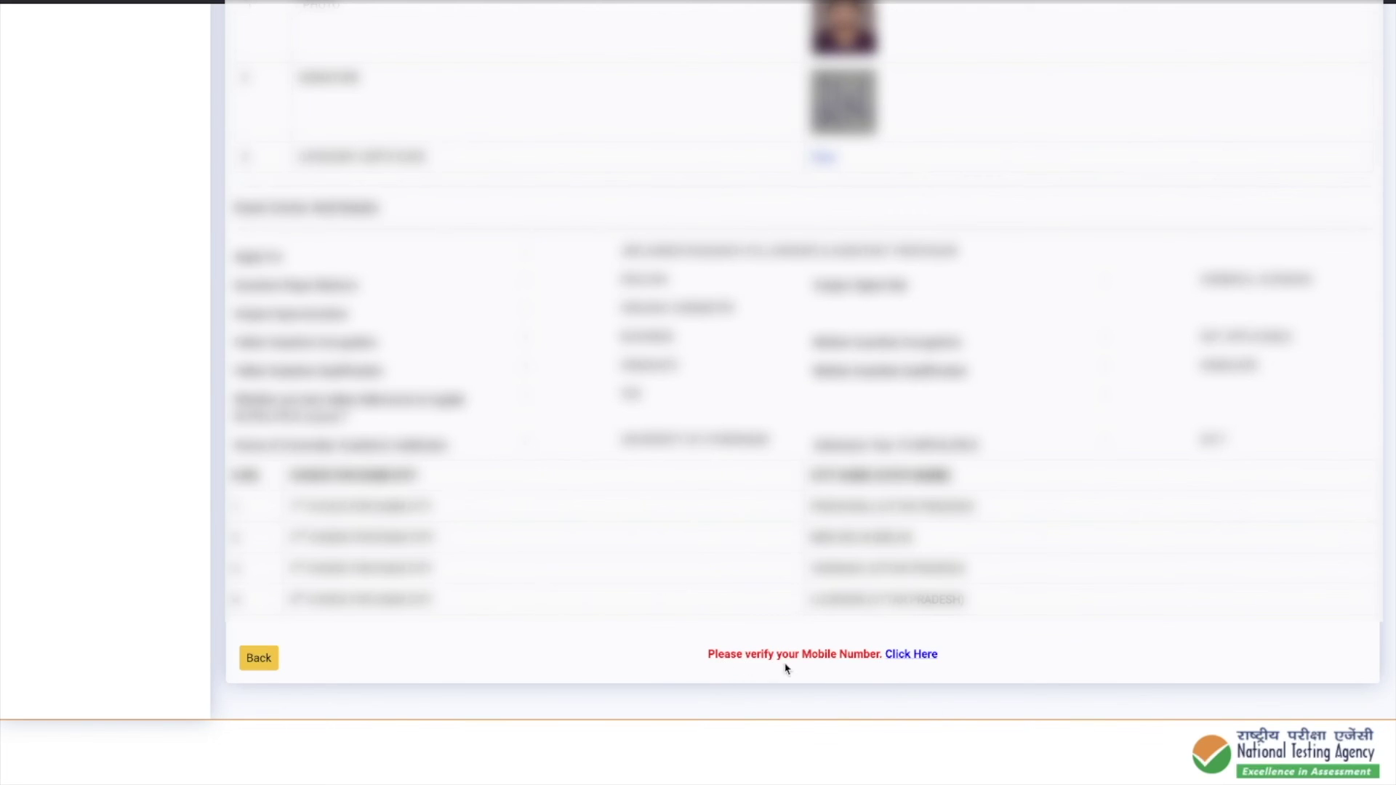
# - Go to mobile verification, enter the captcha code and request an OTP to the registered mobile
pyautogui.click(912, 655)
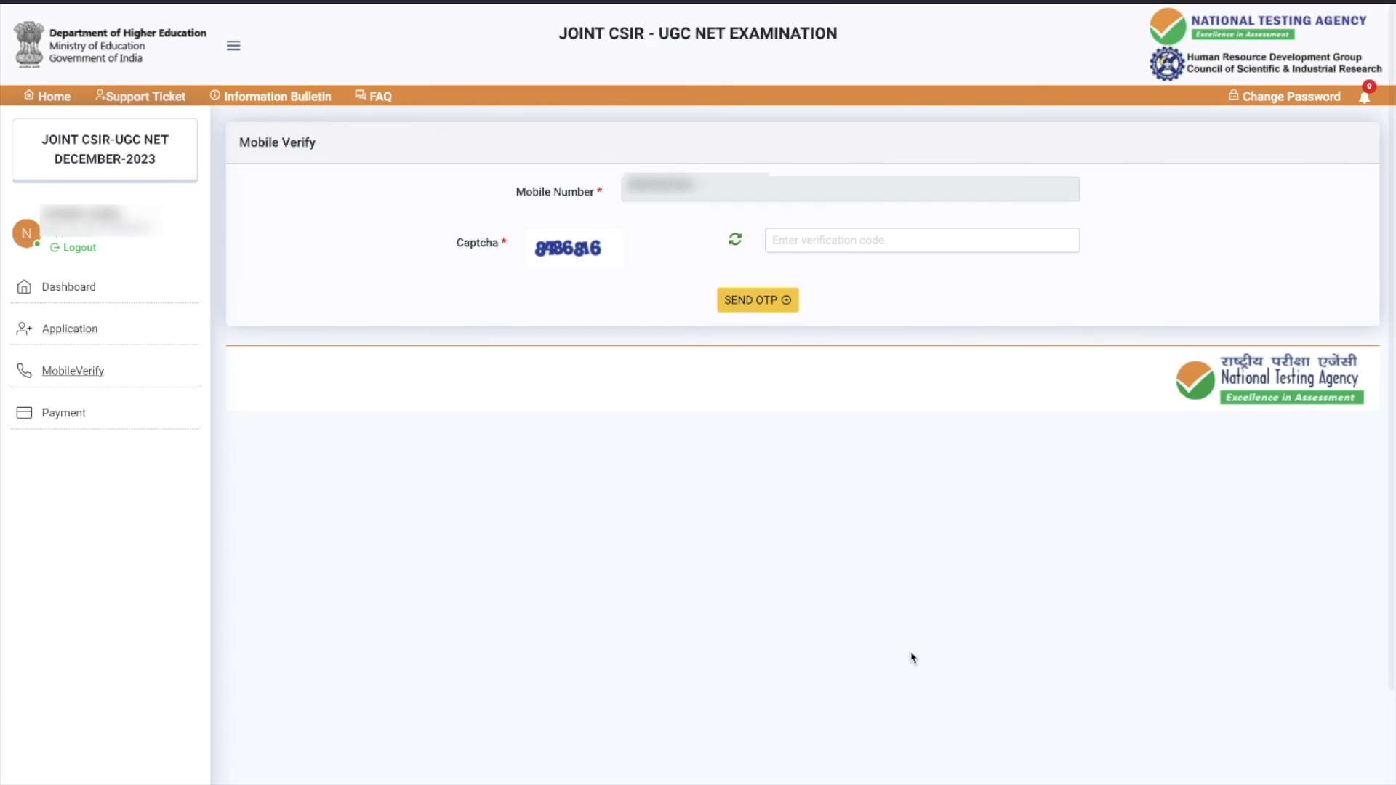
pyautogui.click(801, 241)
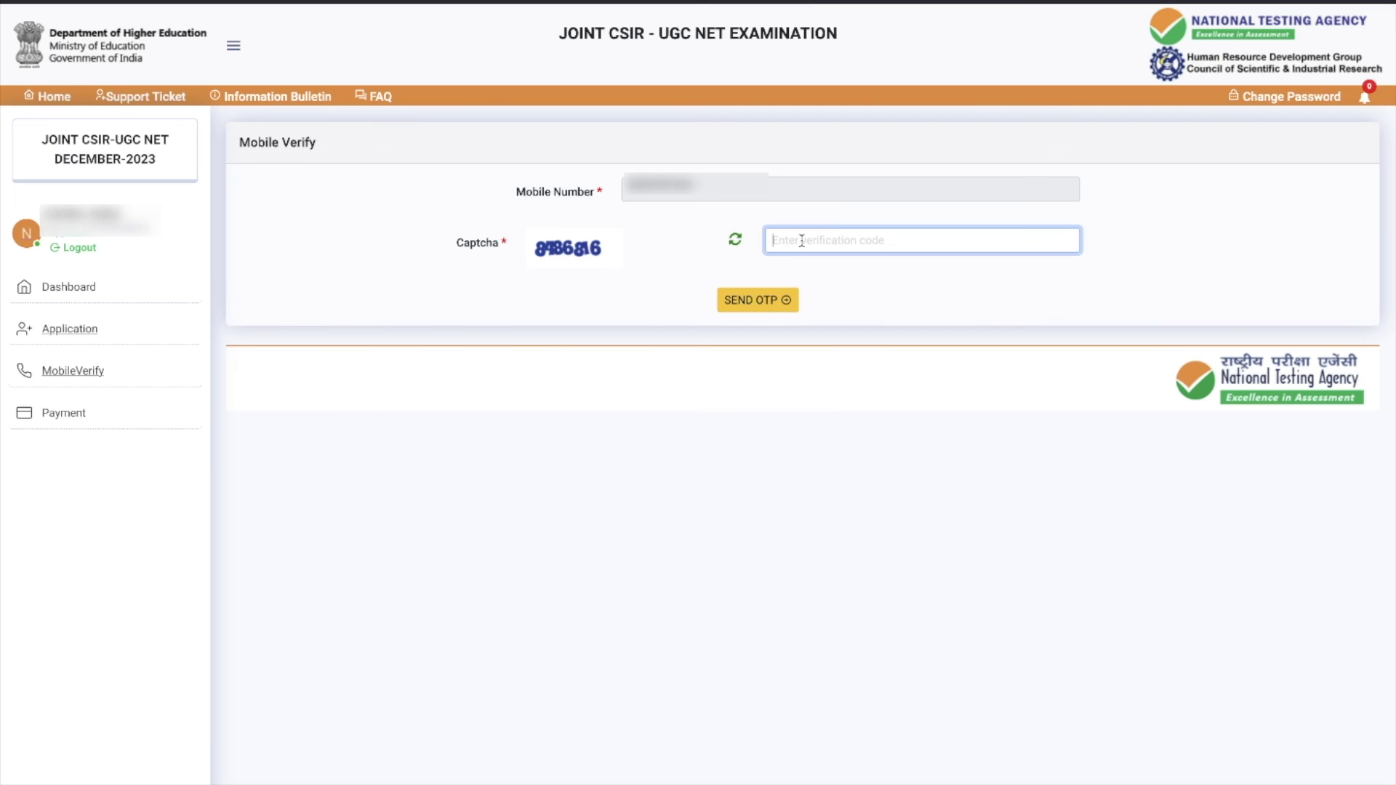
pyautogui.write('8486816')
pyautogui.click(772, 309)
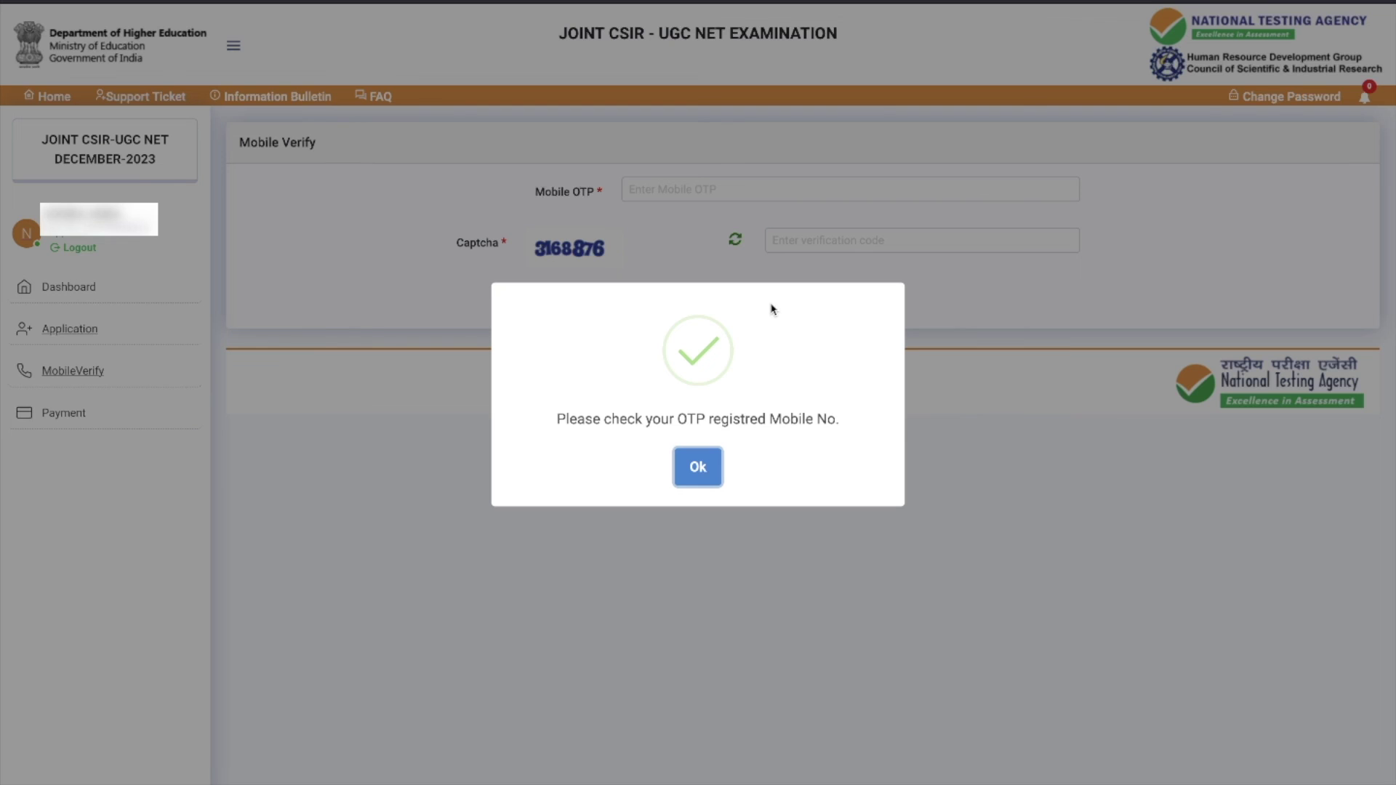
pyautogui.click(698, 467)
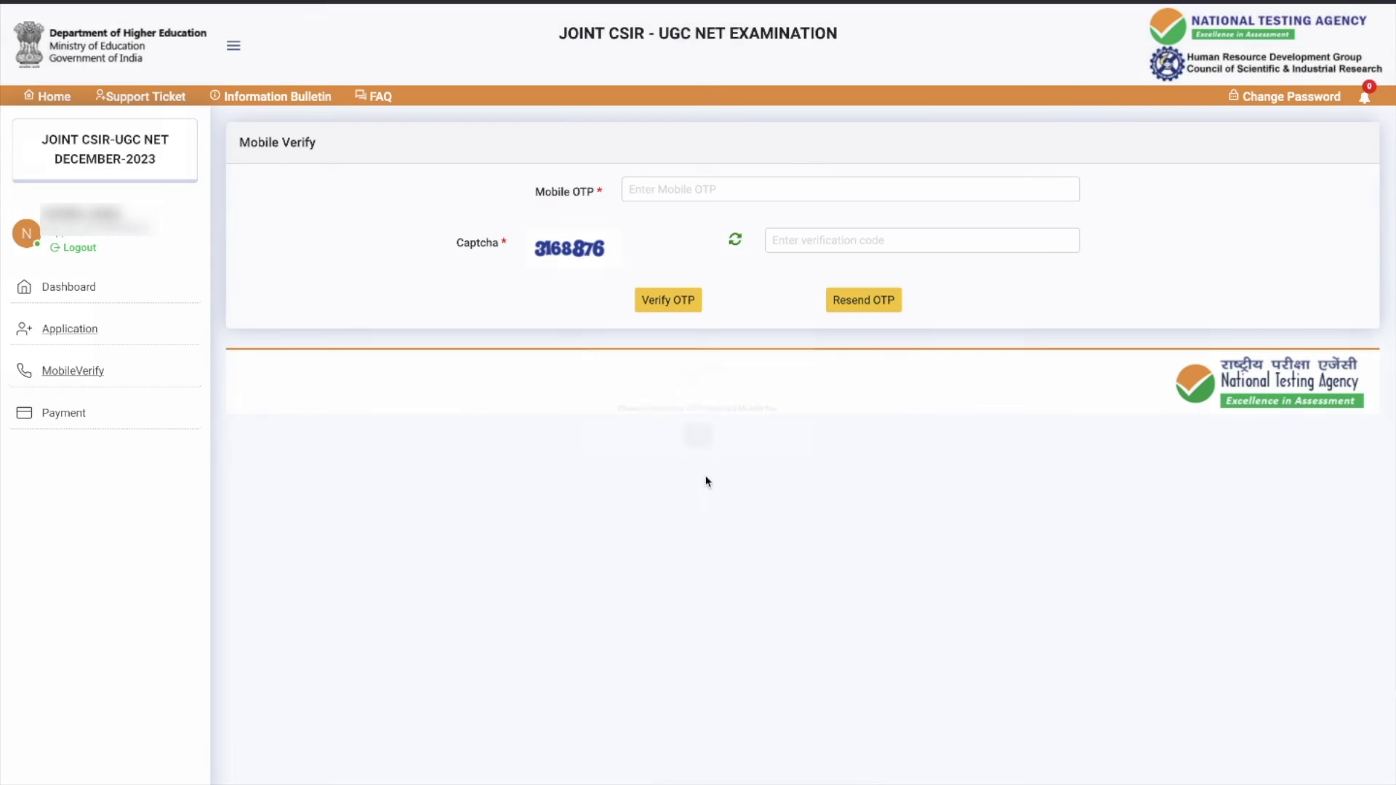
# - Enter the received OTP and the new captcha code, then verify the OTP
pyautogui.click(713, 193)
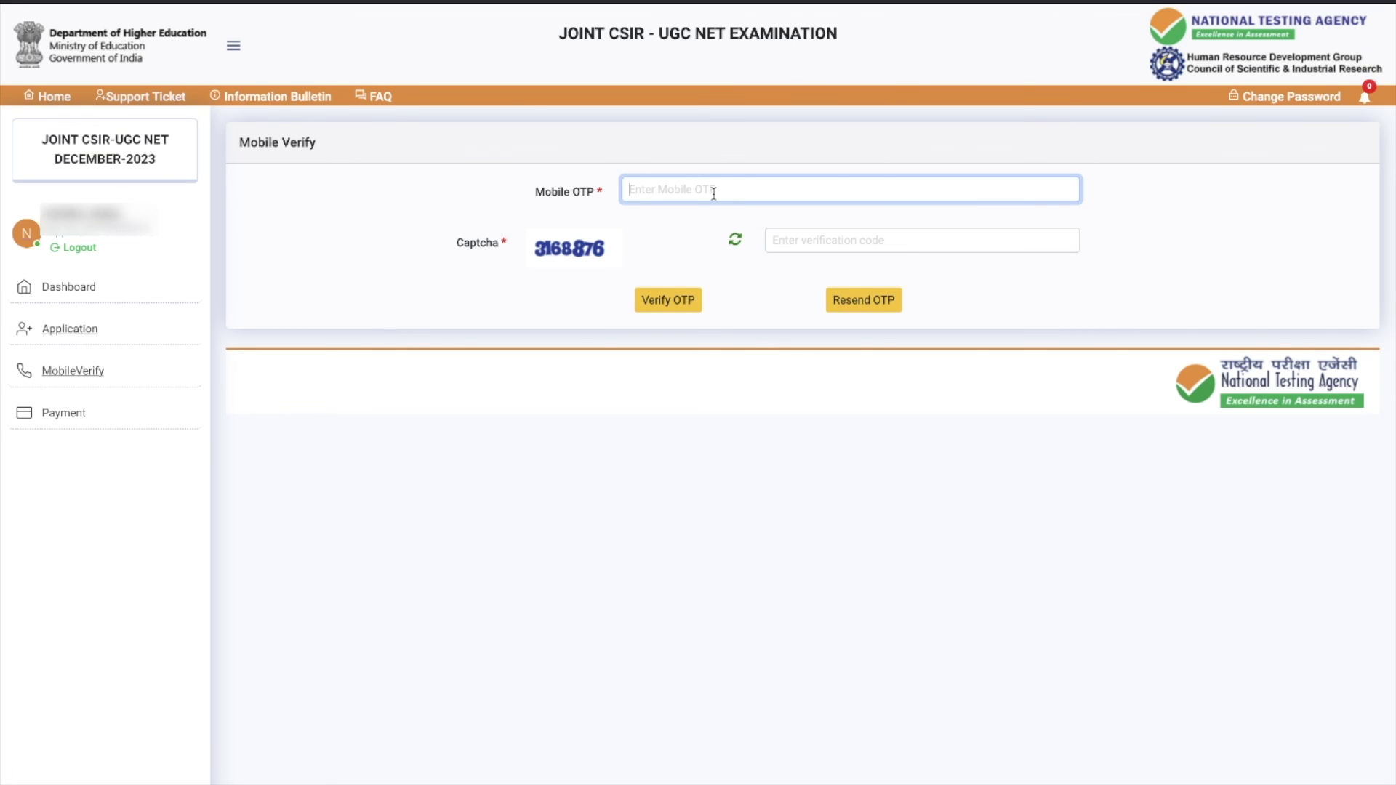
pyautogui.click(797, 245)
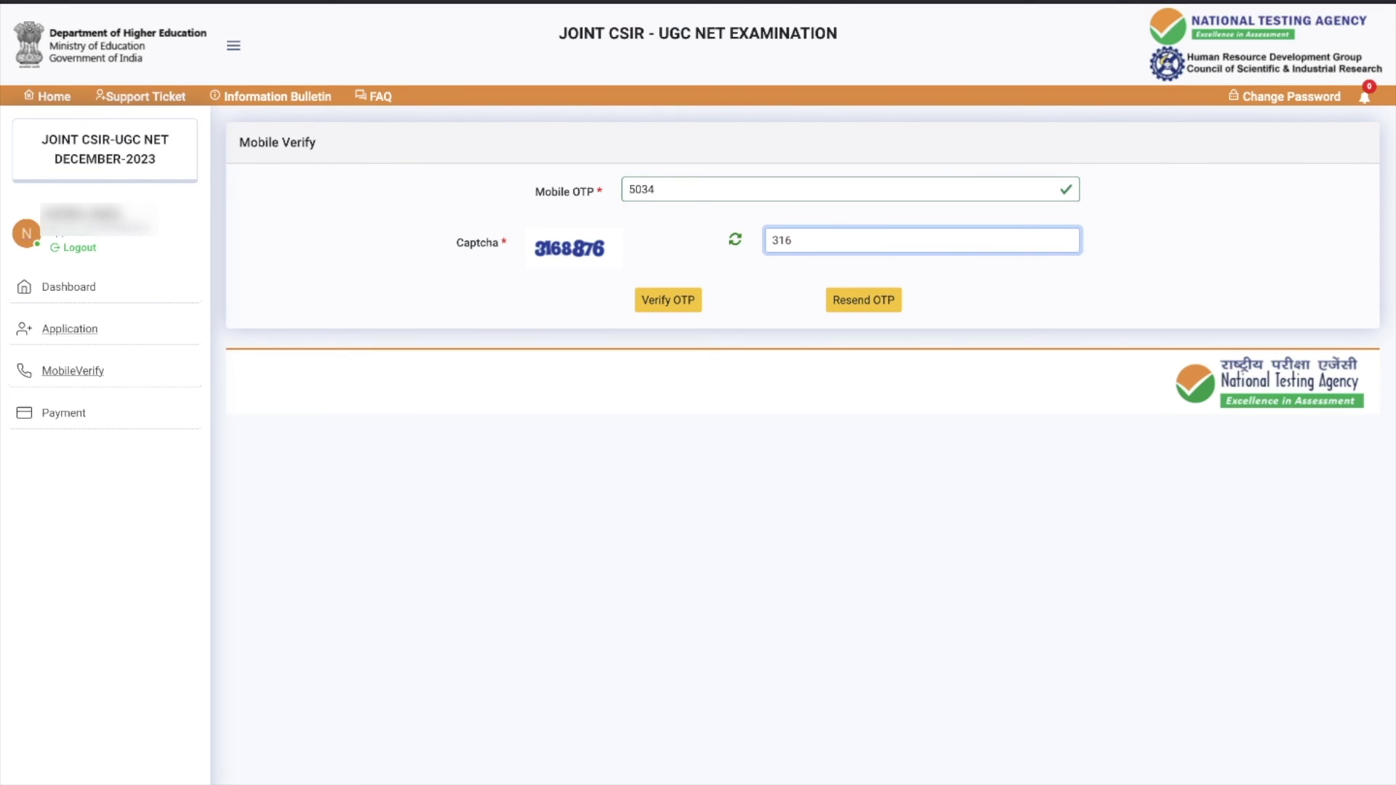
pyautogui.click(664, 302)
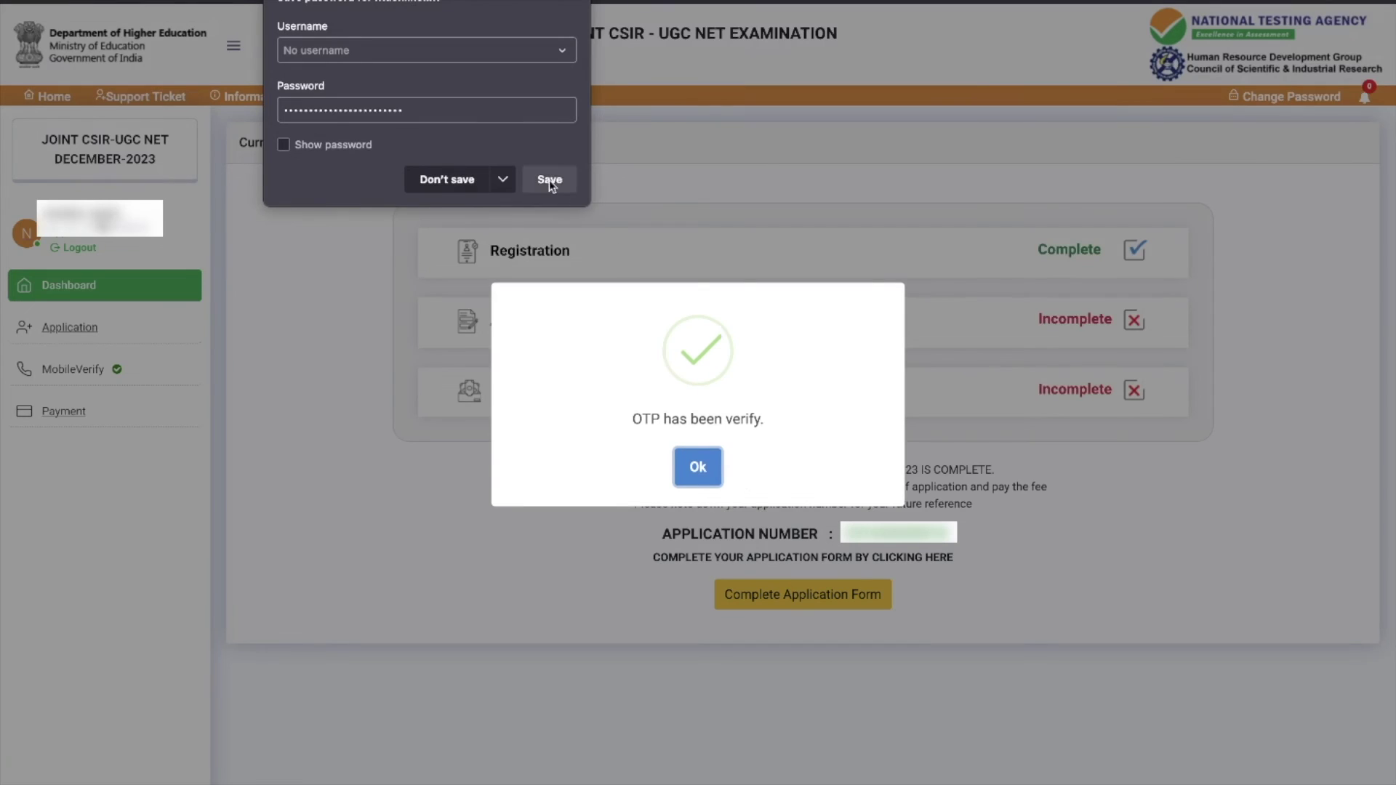
# - Acknowledge the OTP-verified message and proceed to complete the application form
pyautogui.click(698, 469)
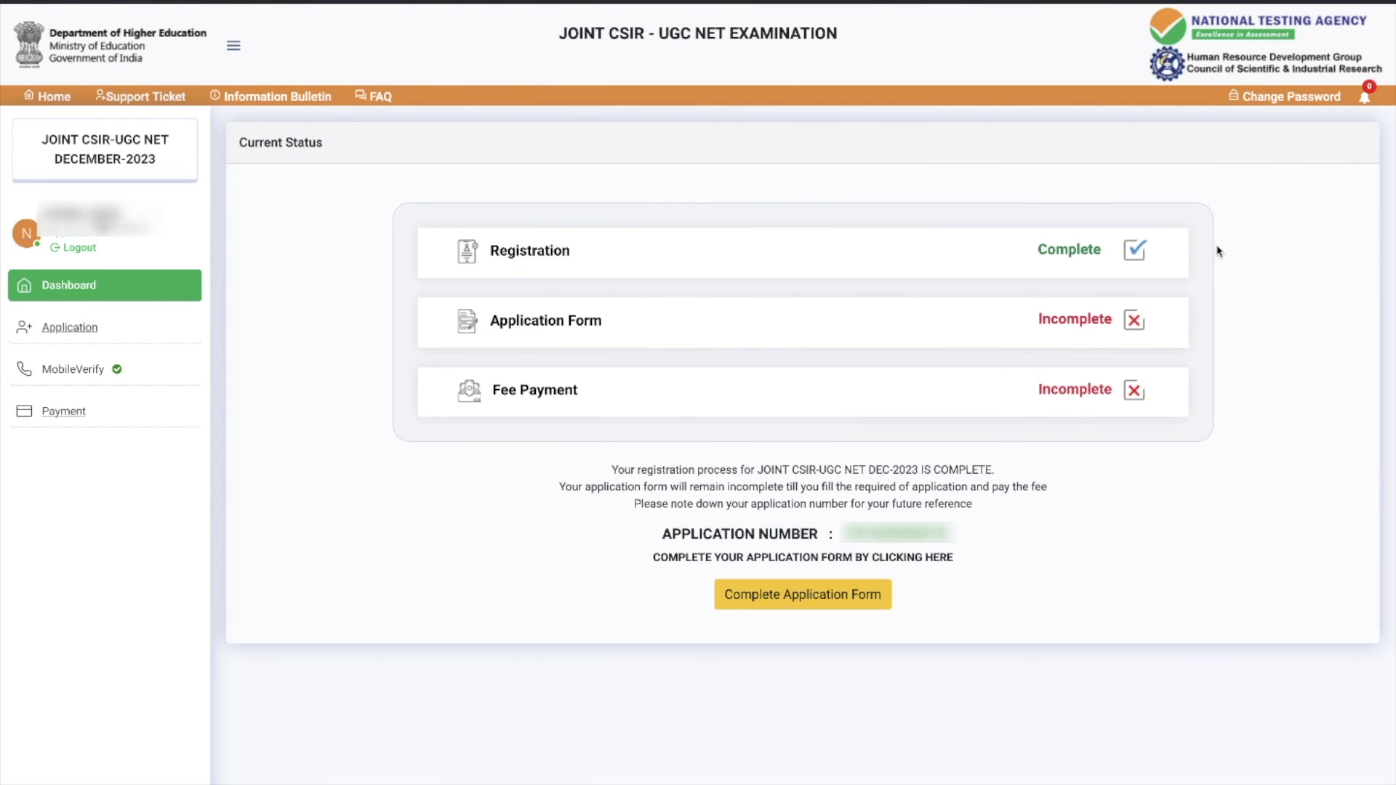
pyautogui.click(818, 596)
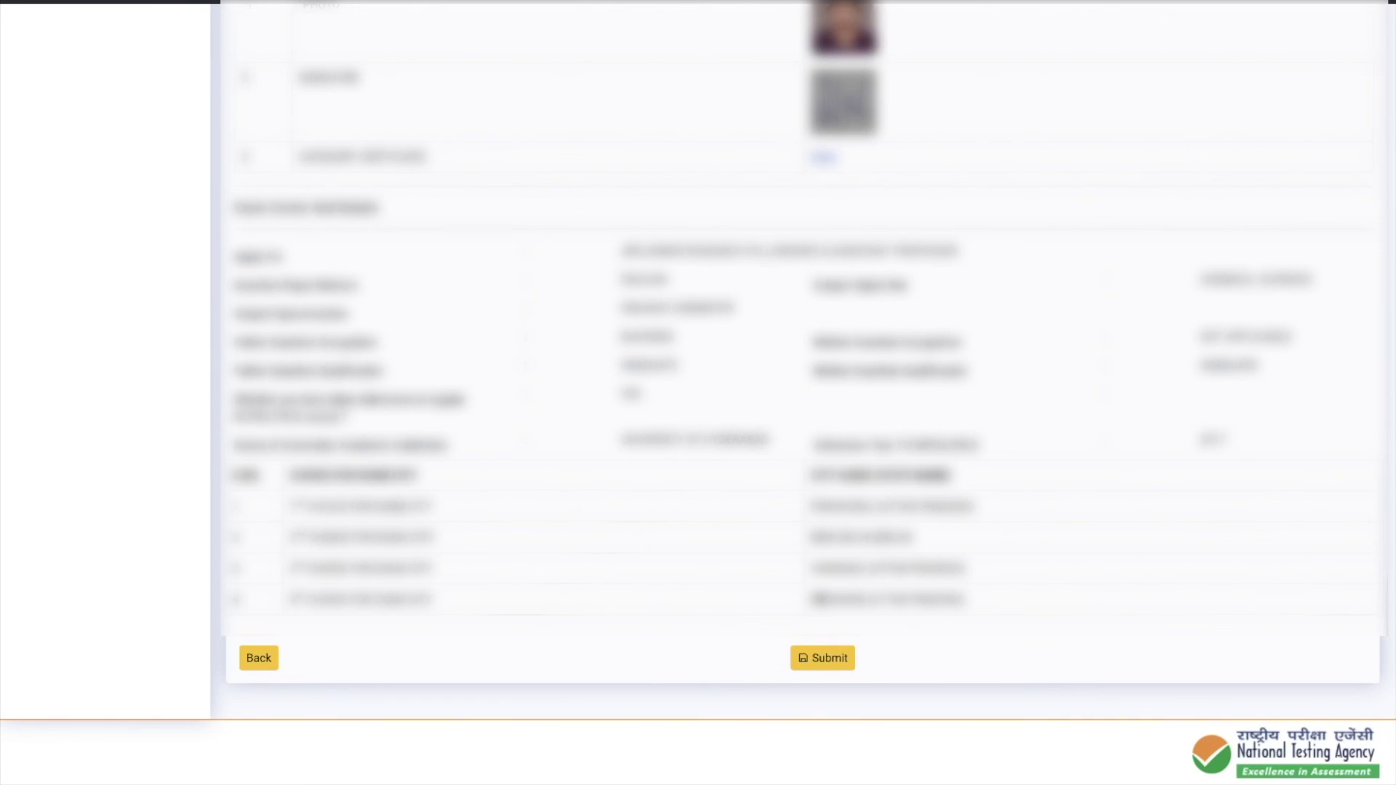
# - Submit the reviewed form and confirm Name, Date of Birth, Father, Mother, Gender and Address particulars
pyautogui.click(825, 659)
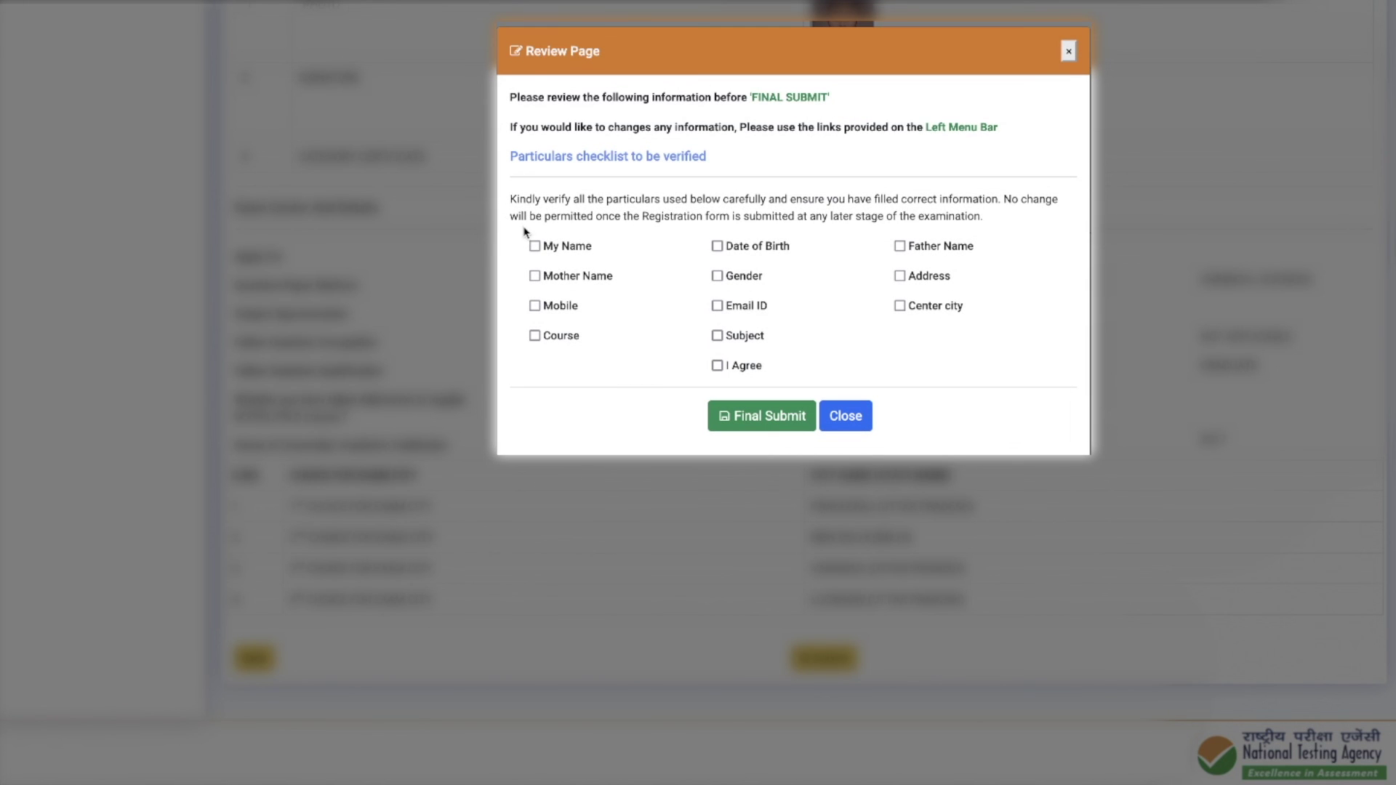
pyautogui.click(535, 246)
pyautogui.click(717, 246)
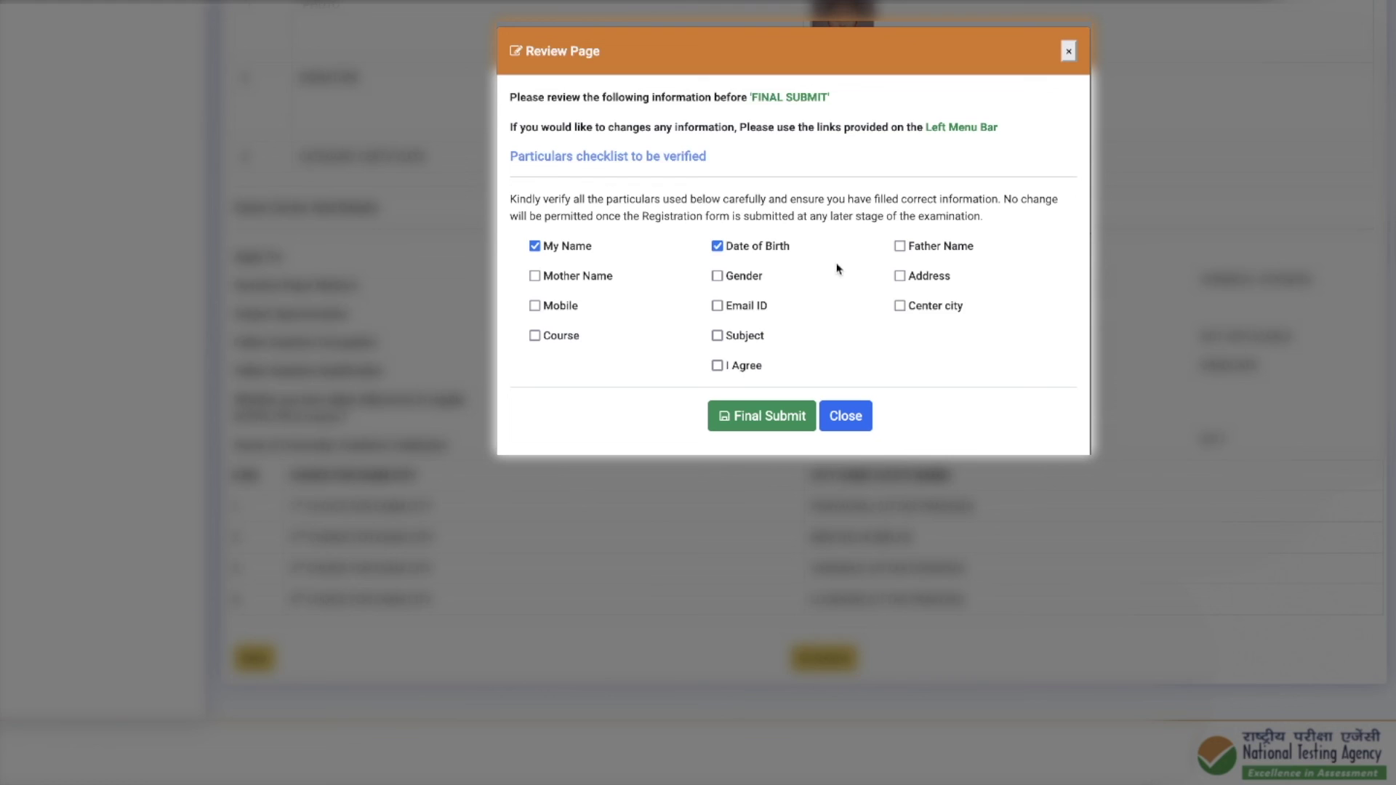
pyautogui.click(900, 247)
pyautogui.click(535, 276)
pyautogui.click(732, 275)
pyautogui.click(900, 276)
# - Confirm the Mobile, Email ID, Center city, Course and Subject particulars, then make the final submission
pyautogui.click(554, 311)
pyautogui.click(734, 307)
pyautogui.click(897, 306)
pyautogui.click(534, 336)
pyautogui.click(717, 335)
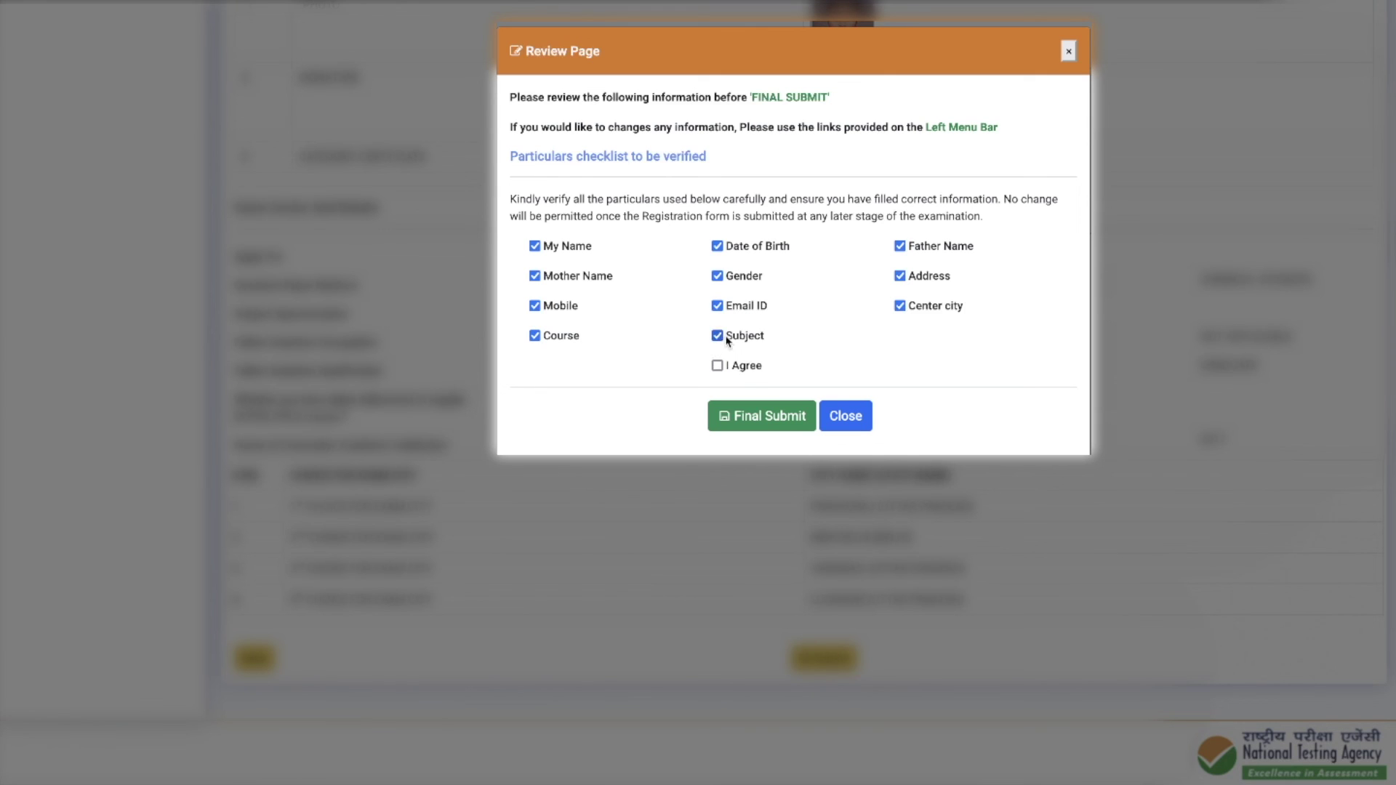
pyautogui.click(761, 417)
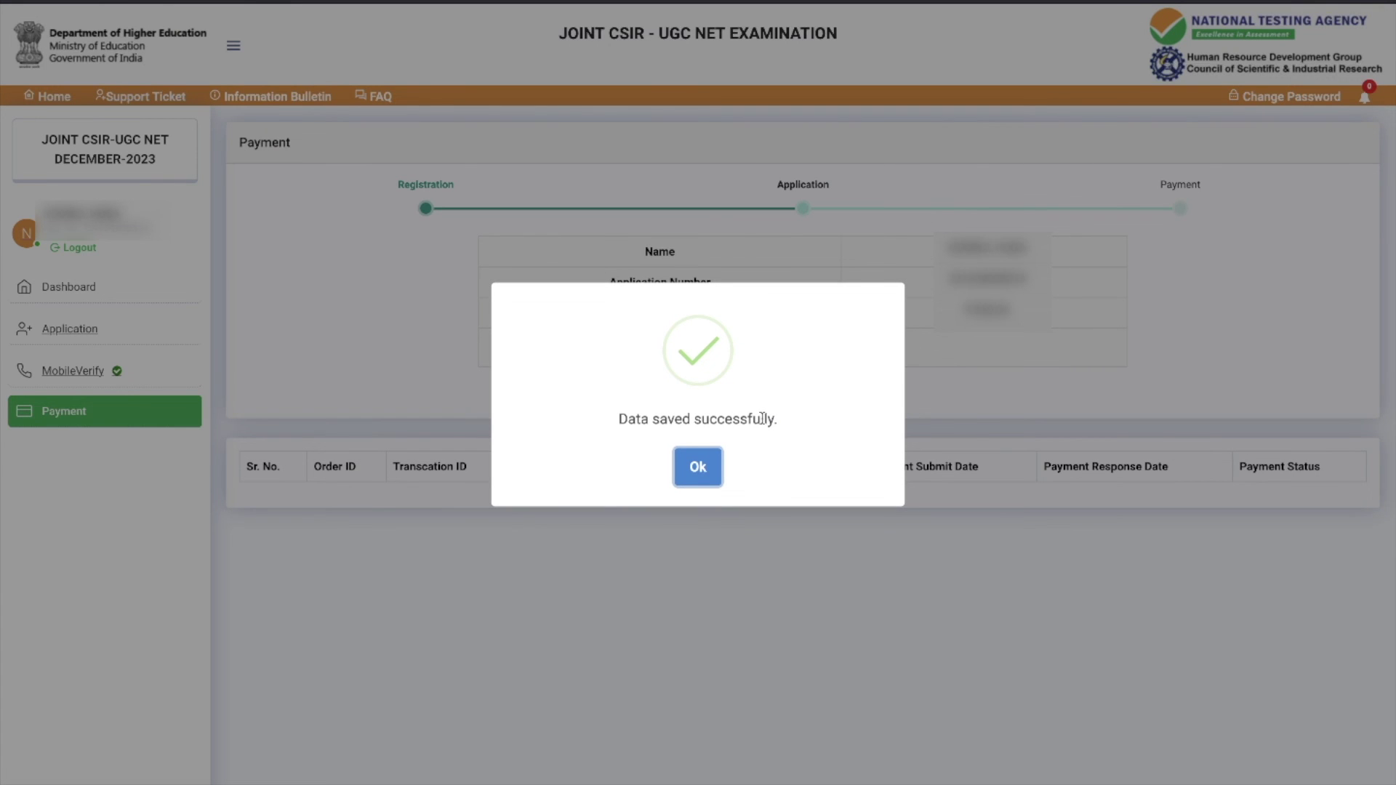
# - Acknowledge the data-saved message on the Payment page
pyautogui.click(700, 468)
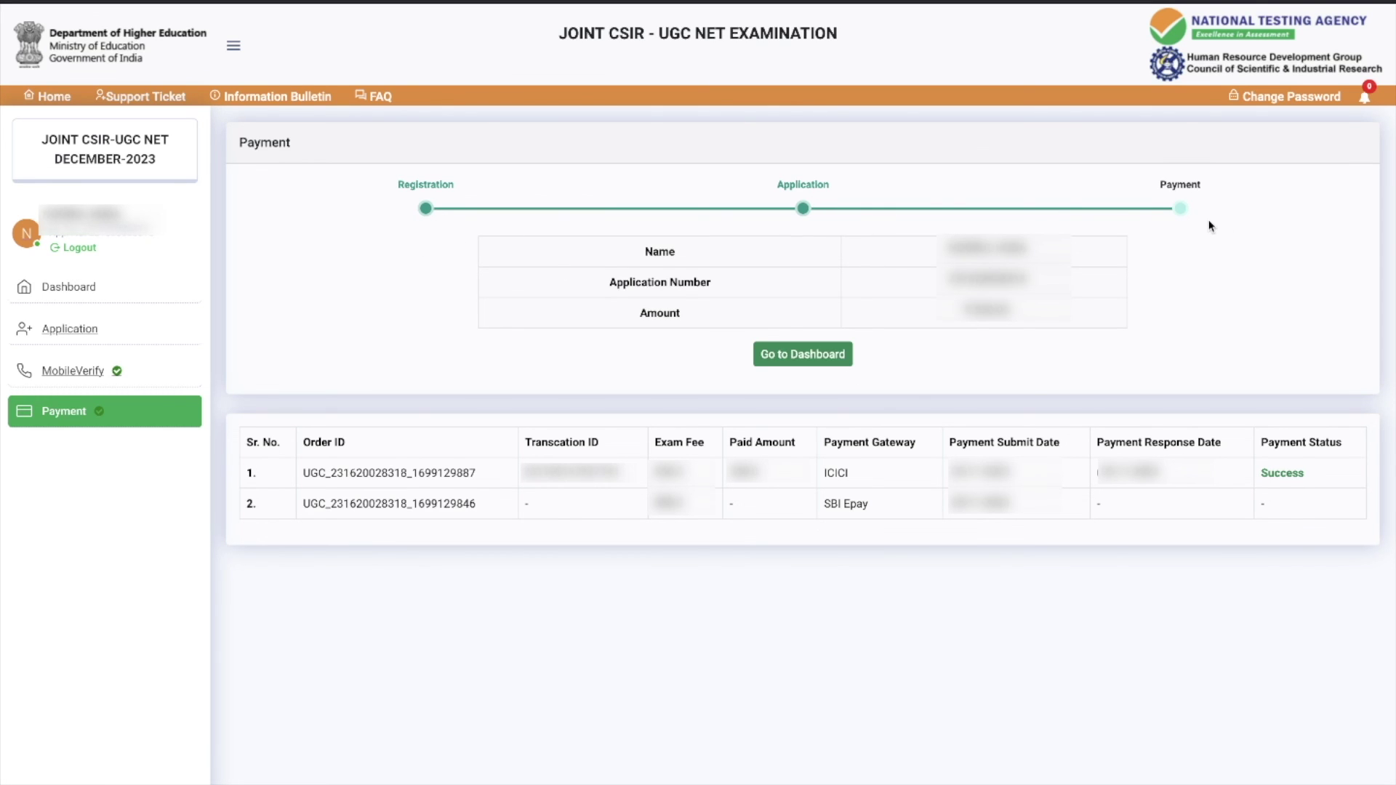
# - Return to the dashboard from the Payment page after the successful fee payment
pyautogui.click(803, 354)
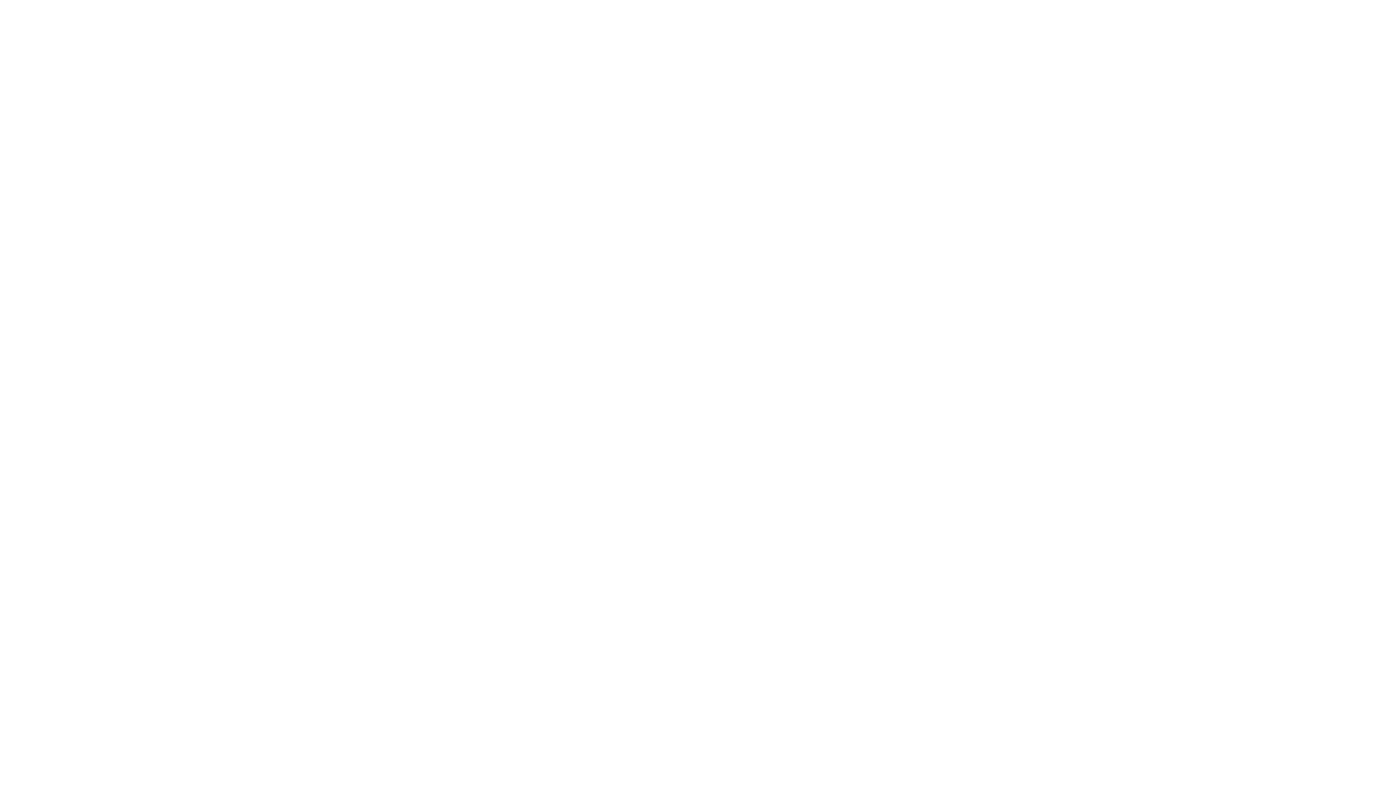